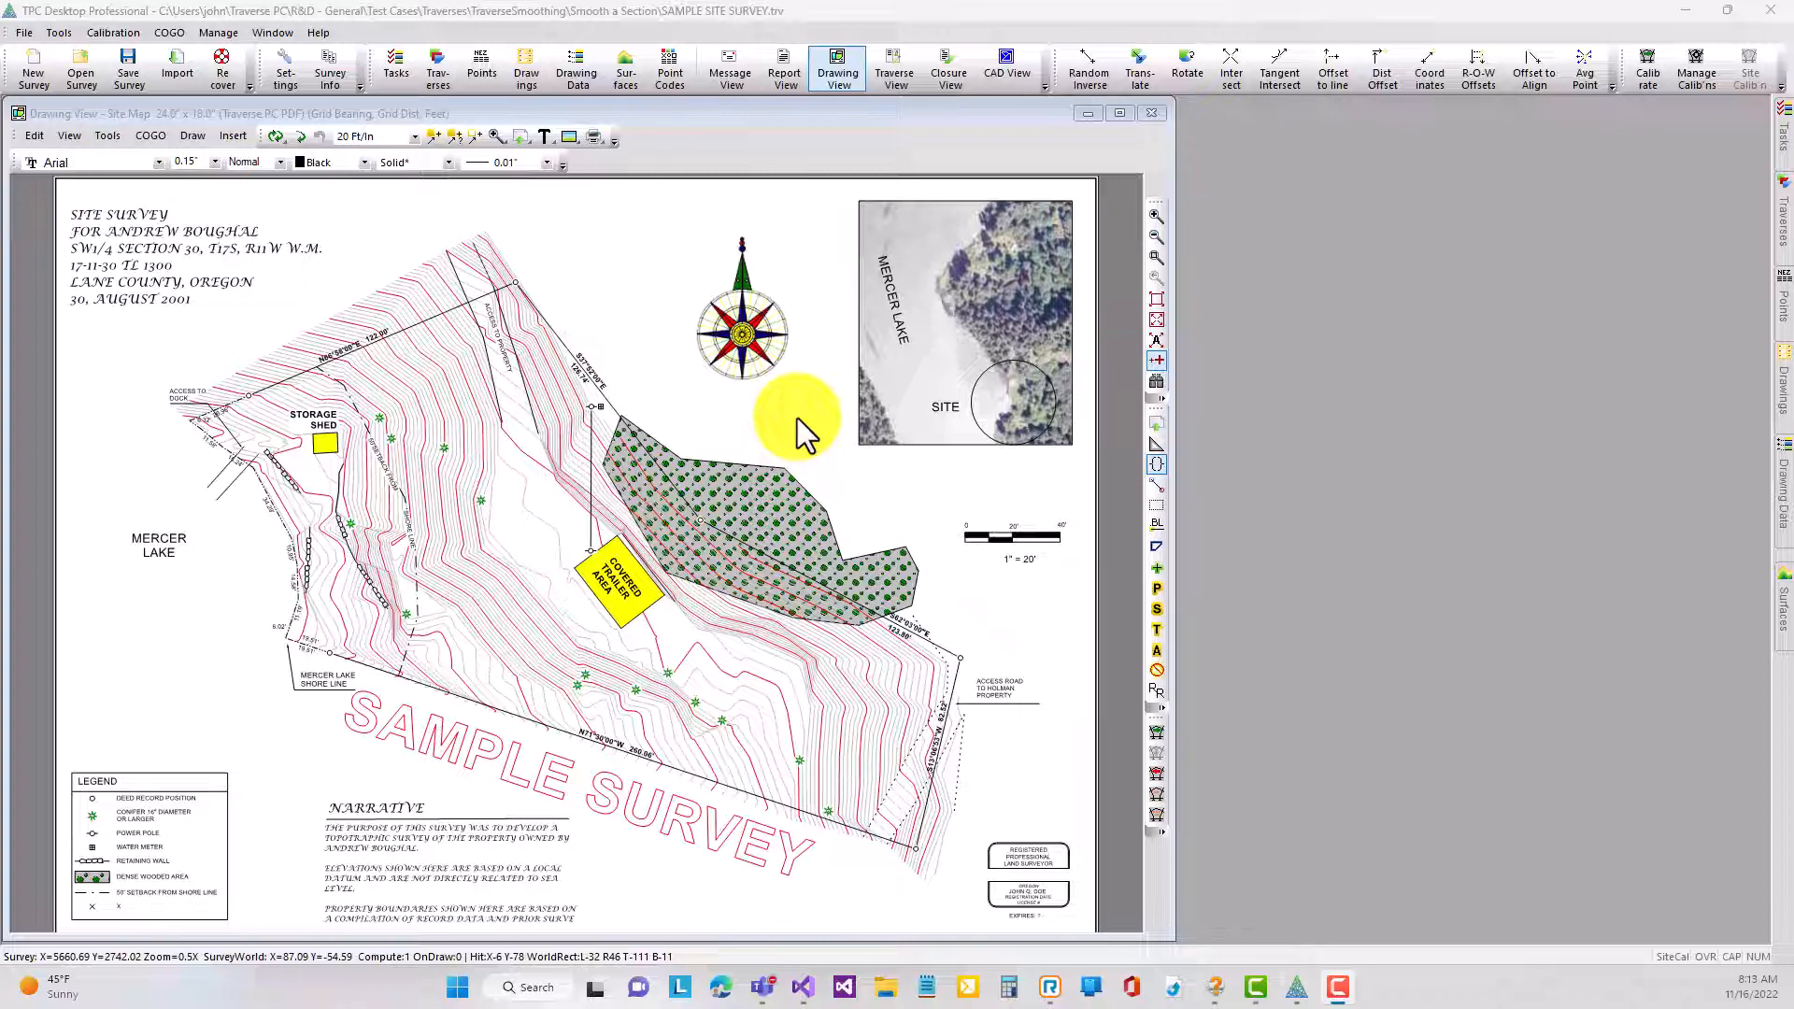
Calculate the area of the forest-filled polyline and set its smoothing to Curve Fit.
{"action": "left_click", "coordinate": [798, 417]}
{"action": "left_click", "coordinate": [771, 468]}
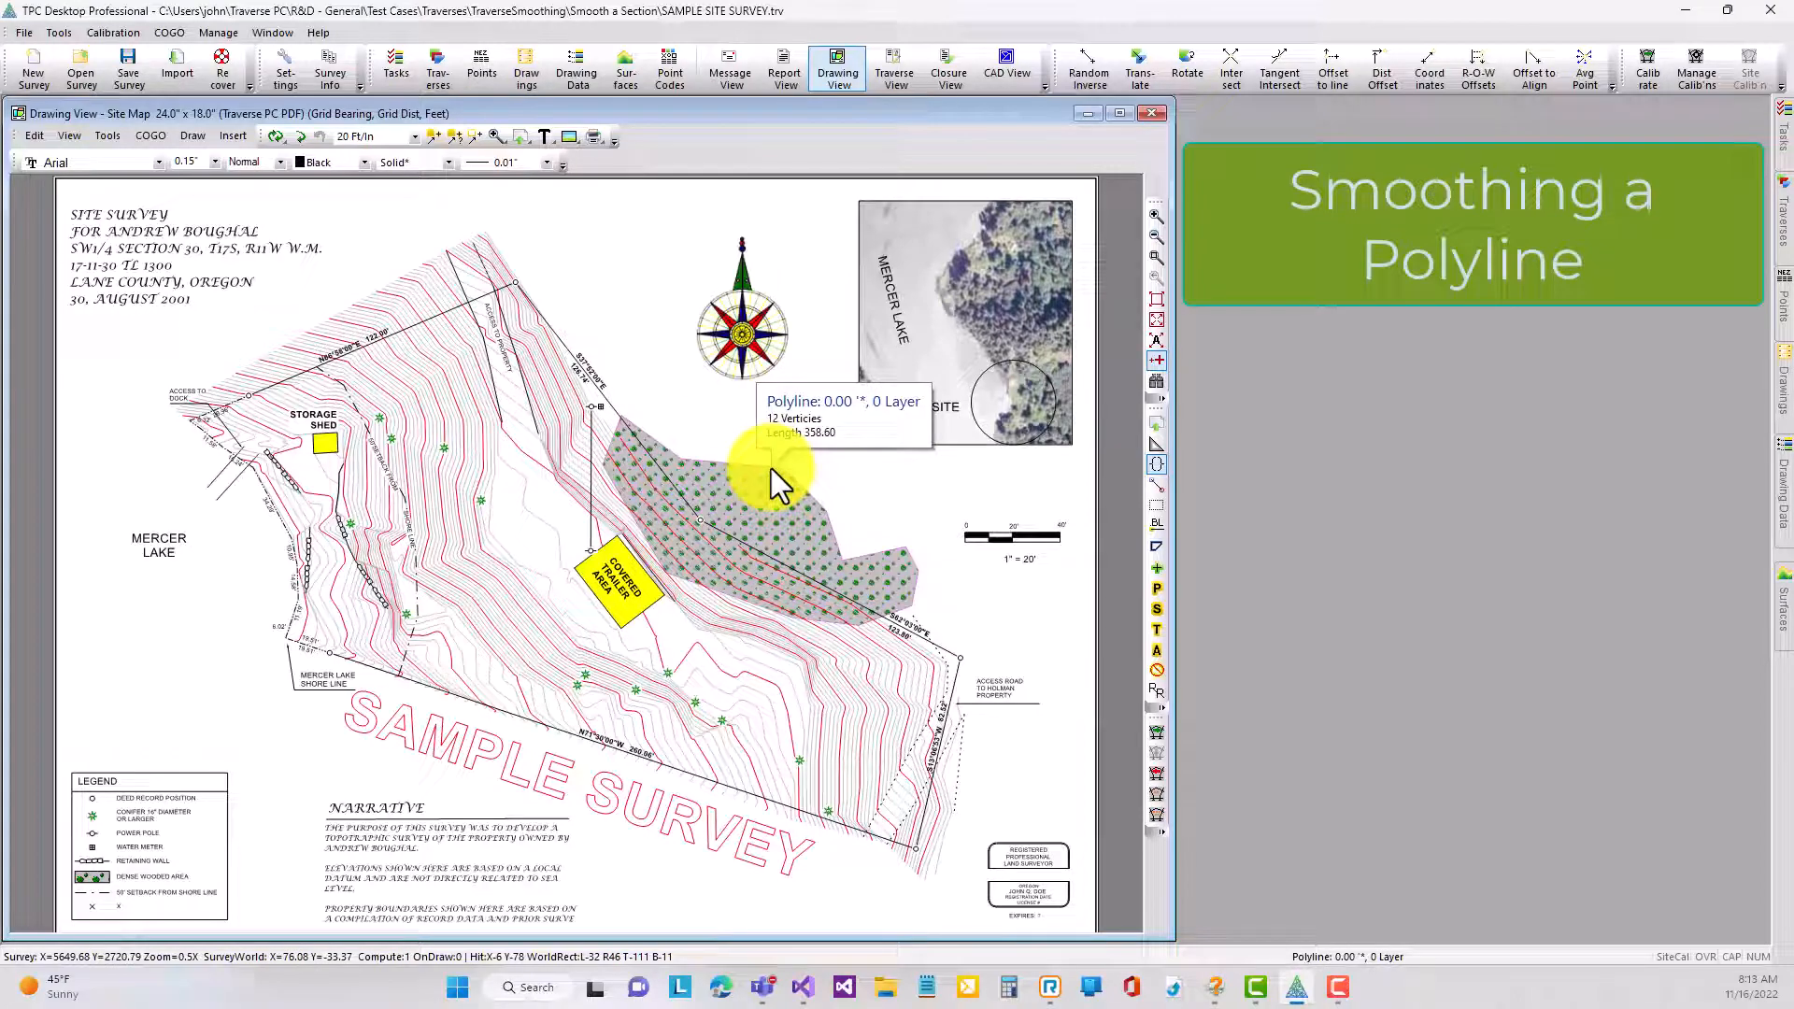
{"action": "double_click", "coordinate": [770, 468]}
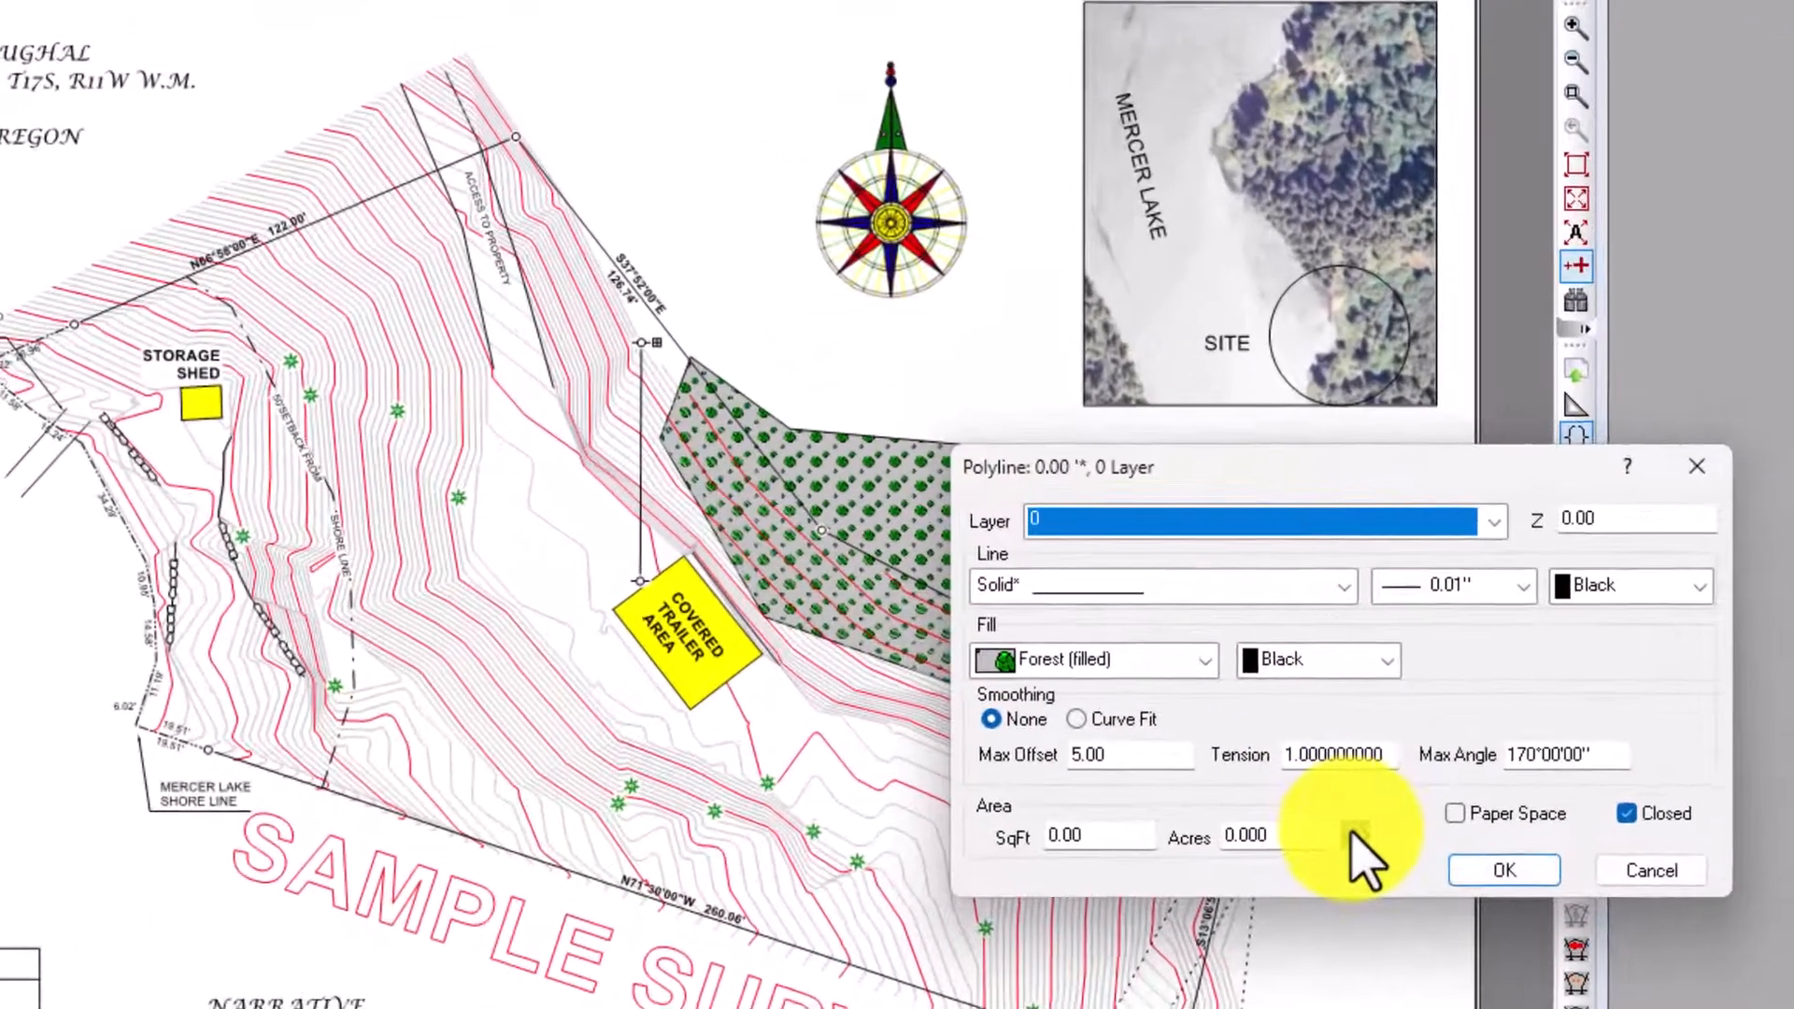
{"action": "left_click", "coordinate": [1137, 749]}
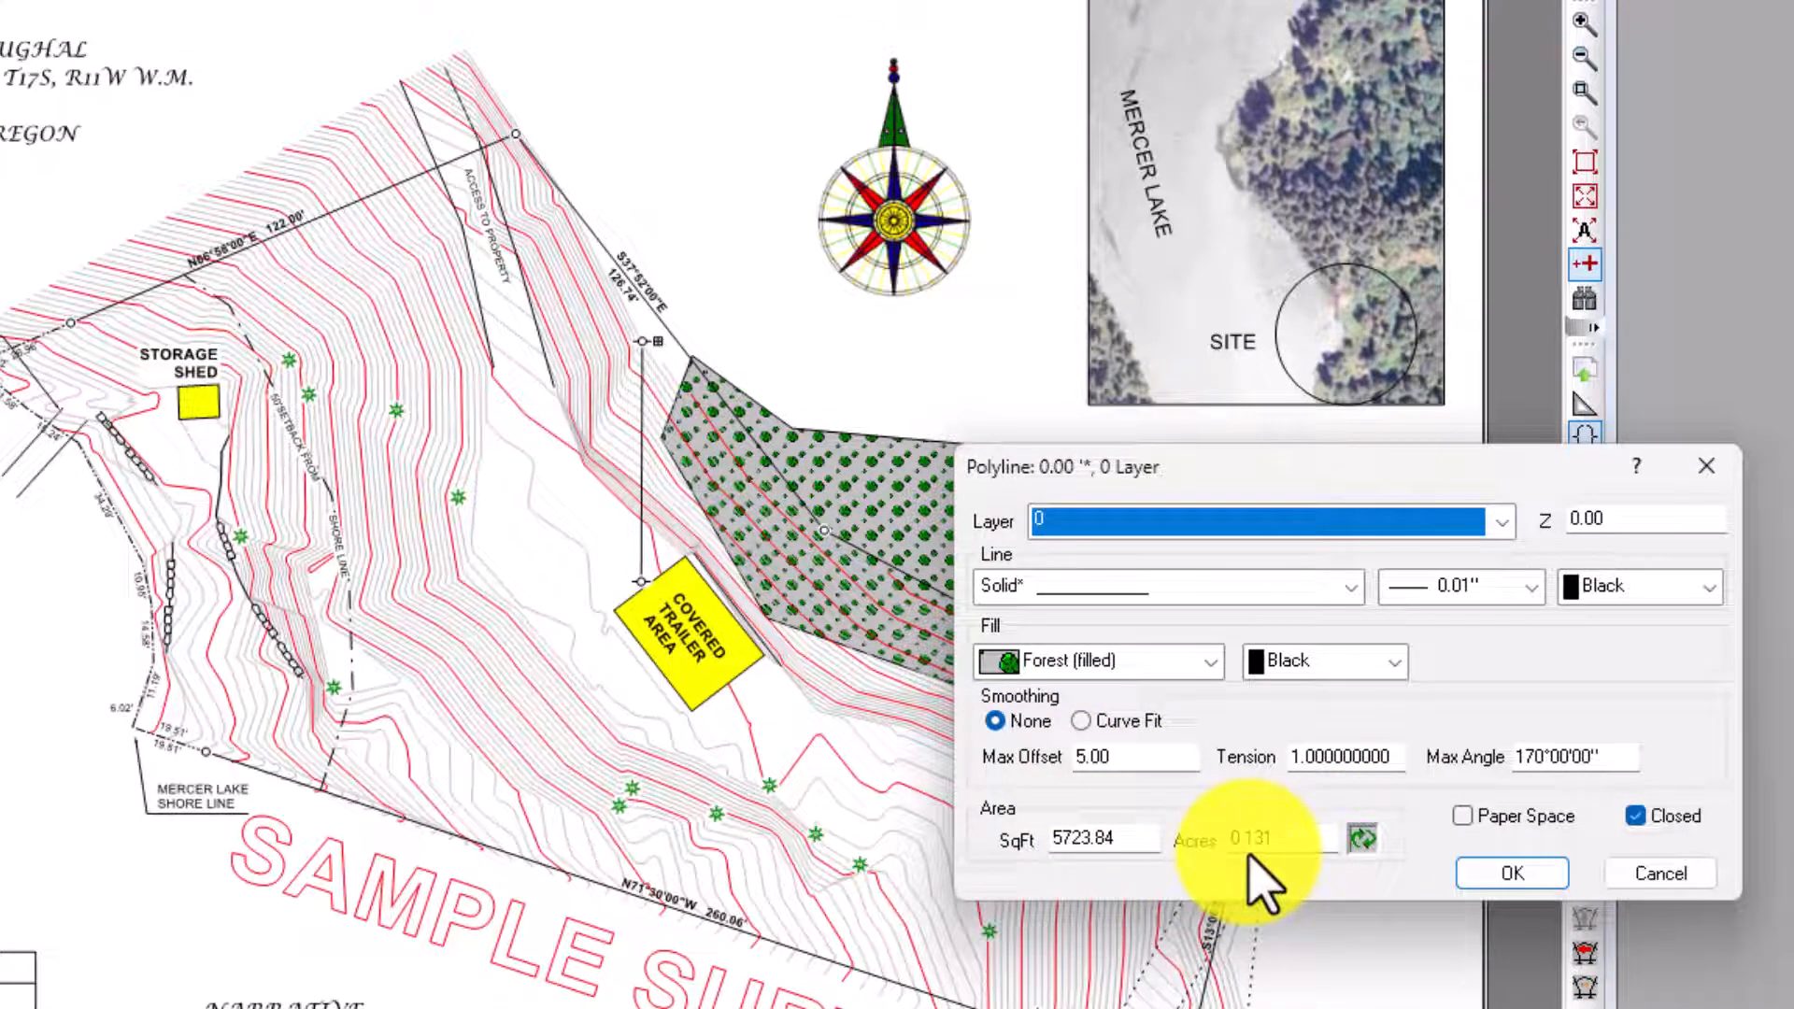
{"action": "left_click", "coordinate": [1086, 723]}
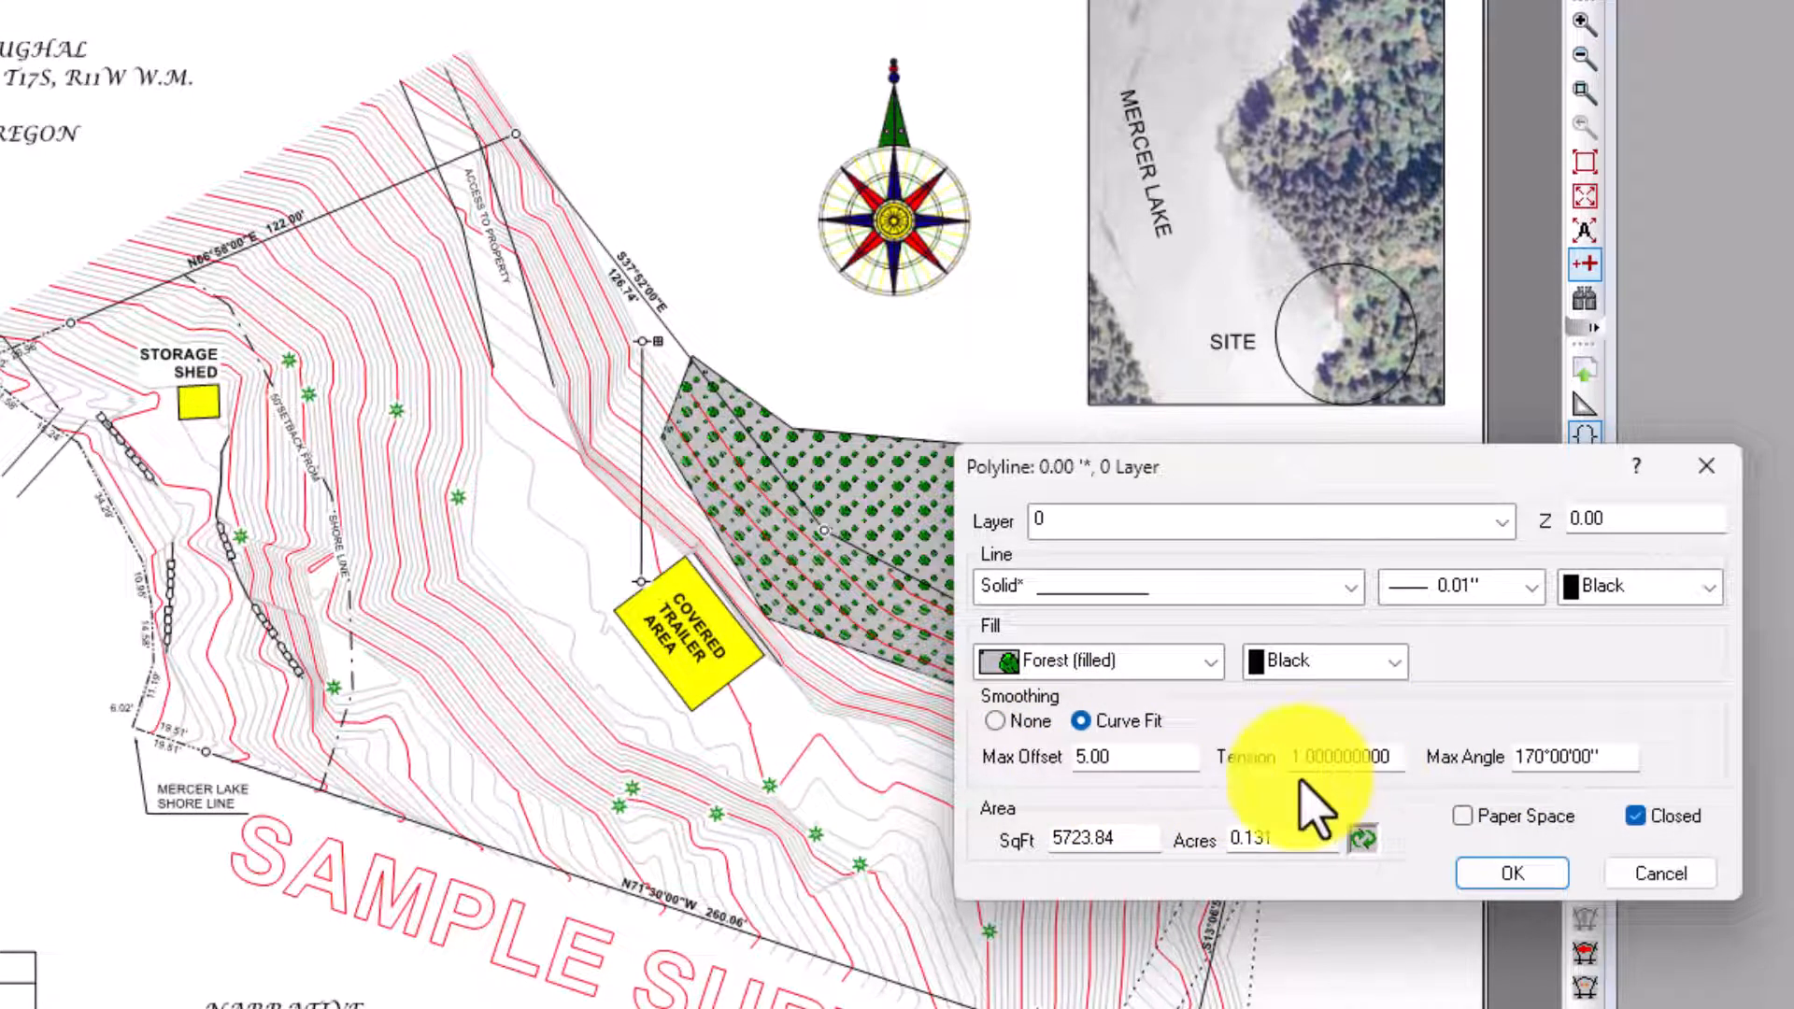
{"action": "left_click", "coordinate": [1511, 874]}
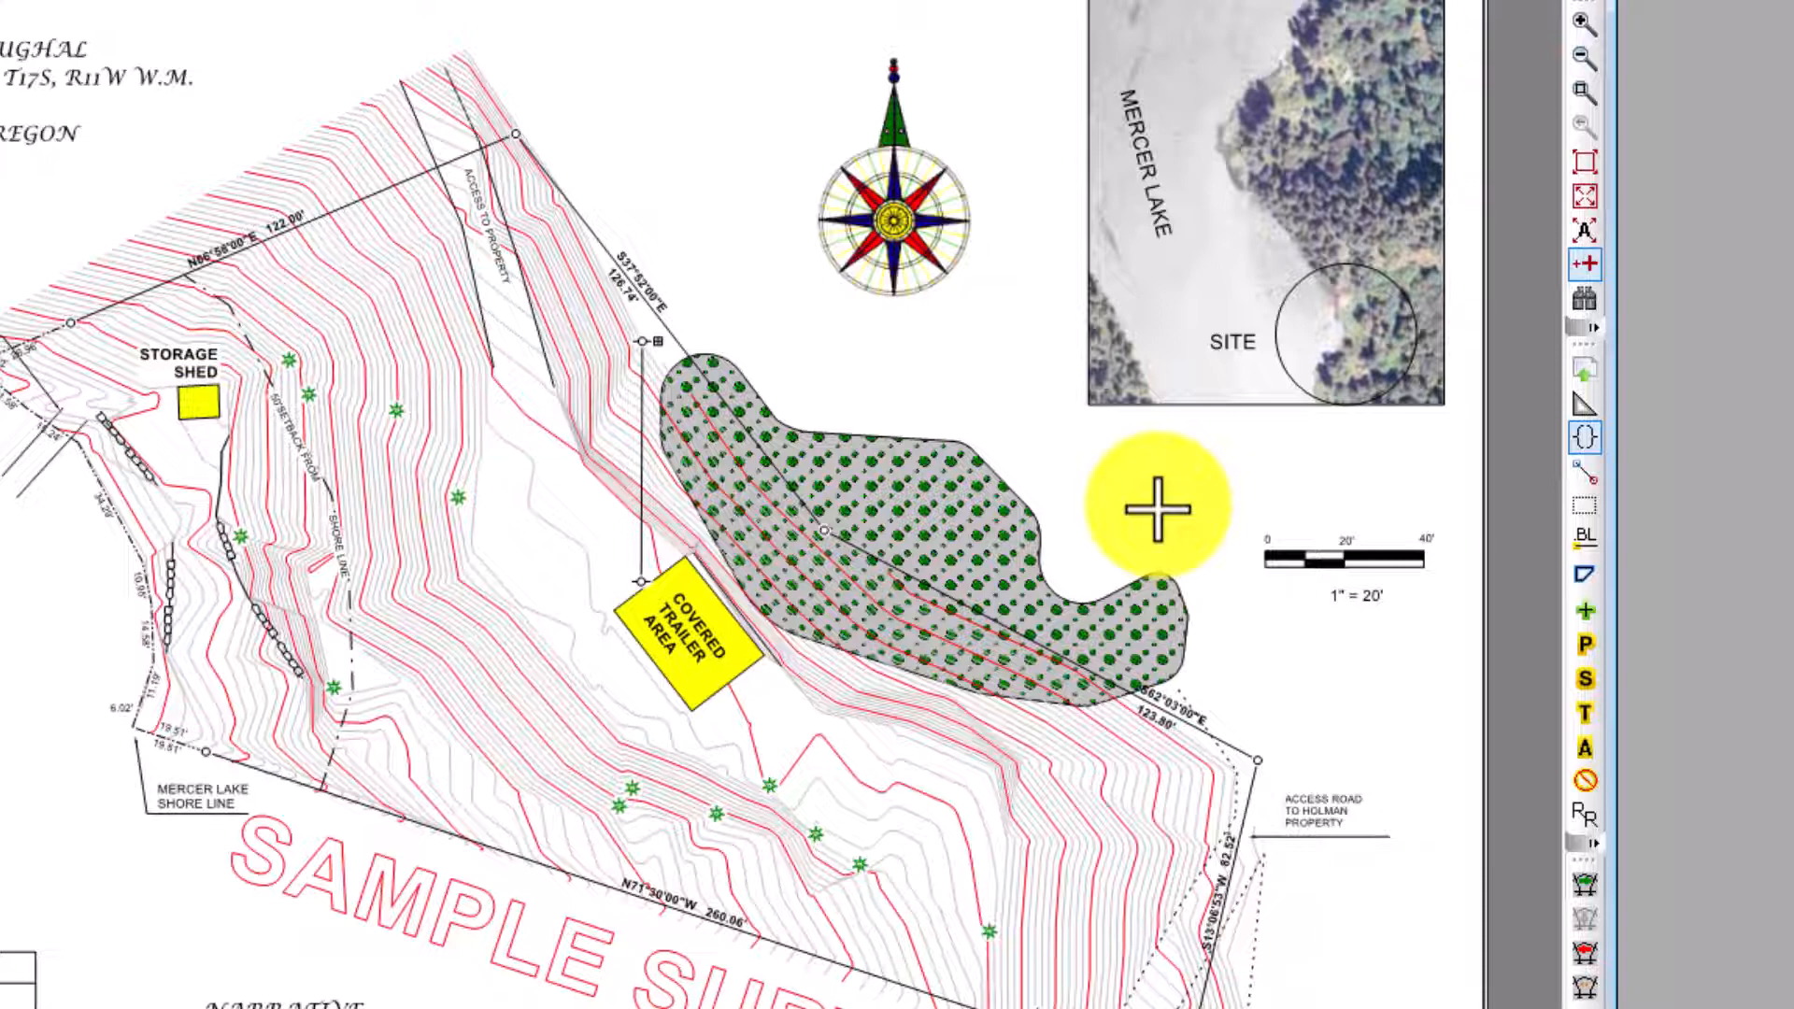
Recalculate the area of the smoothed forest polyline in its properties and accept the update.
{"action": "mouse_move", "coordinate": [939, 446]}
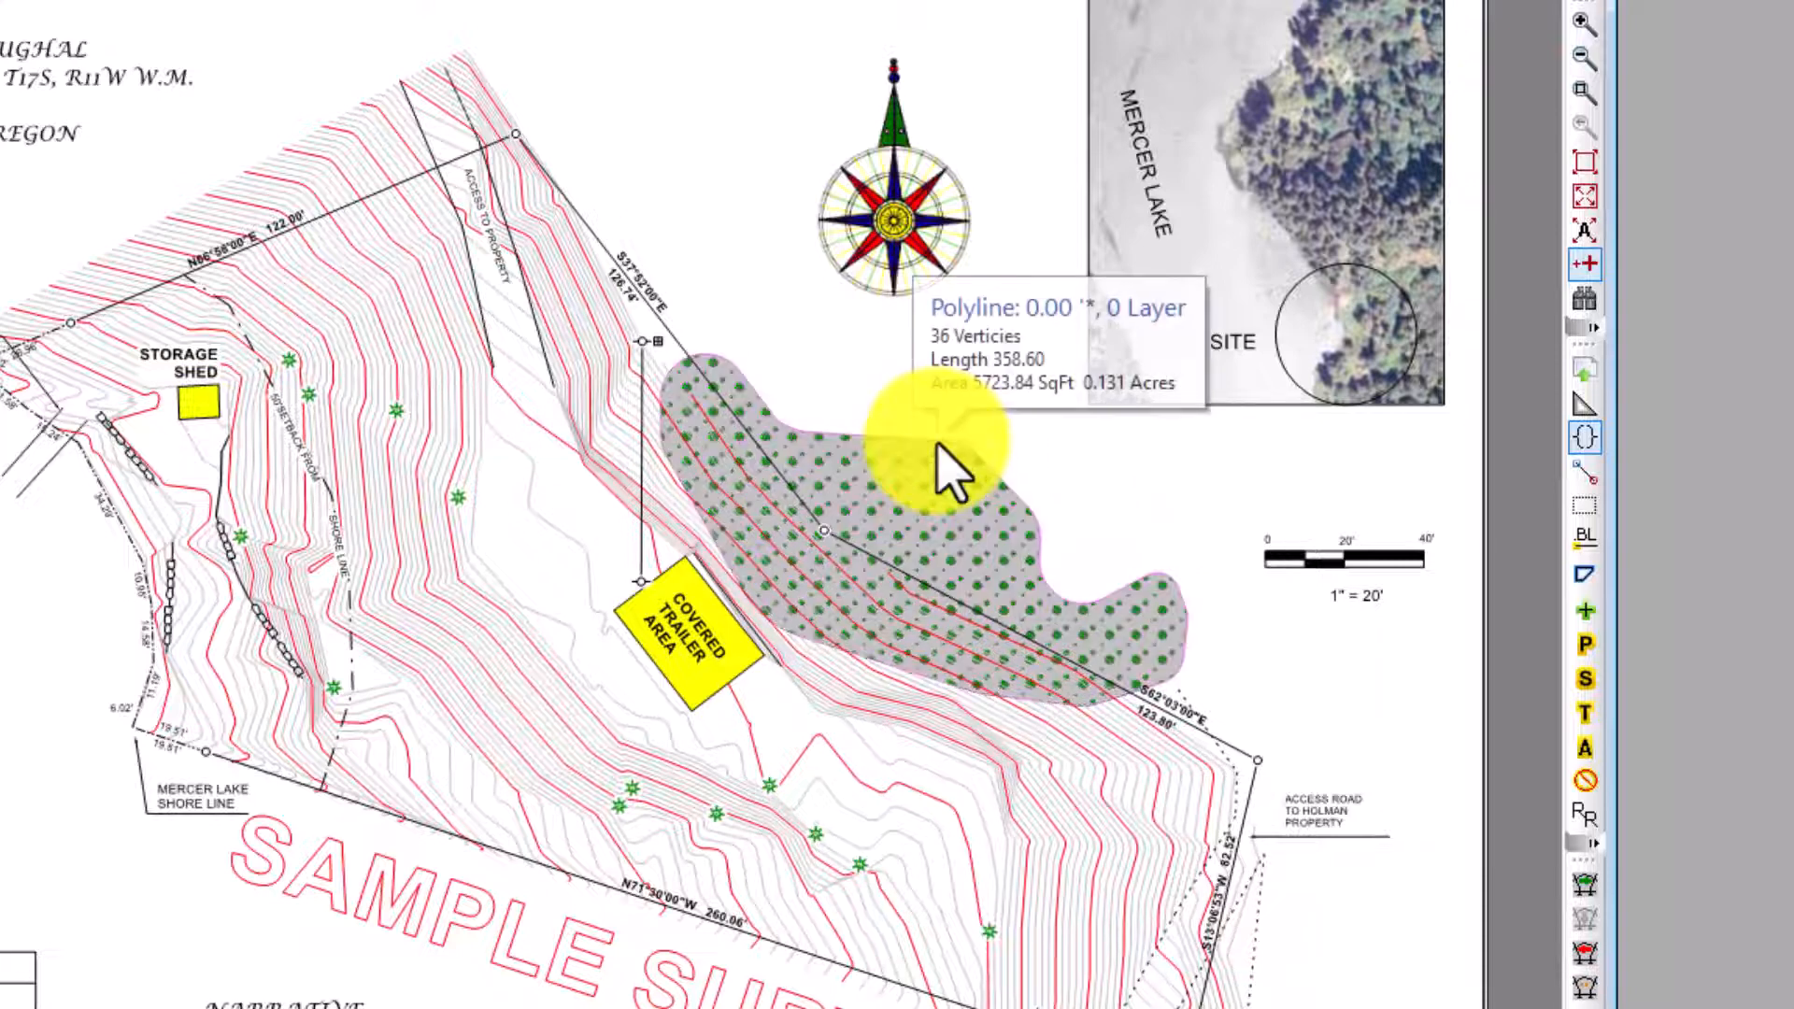
{"action": "double_click", "coordinate": [939, 449]}
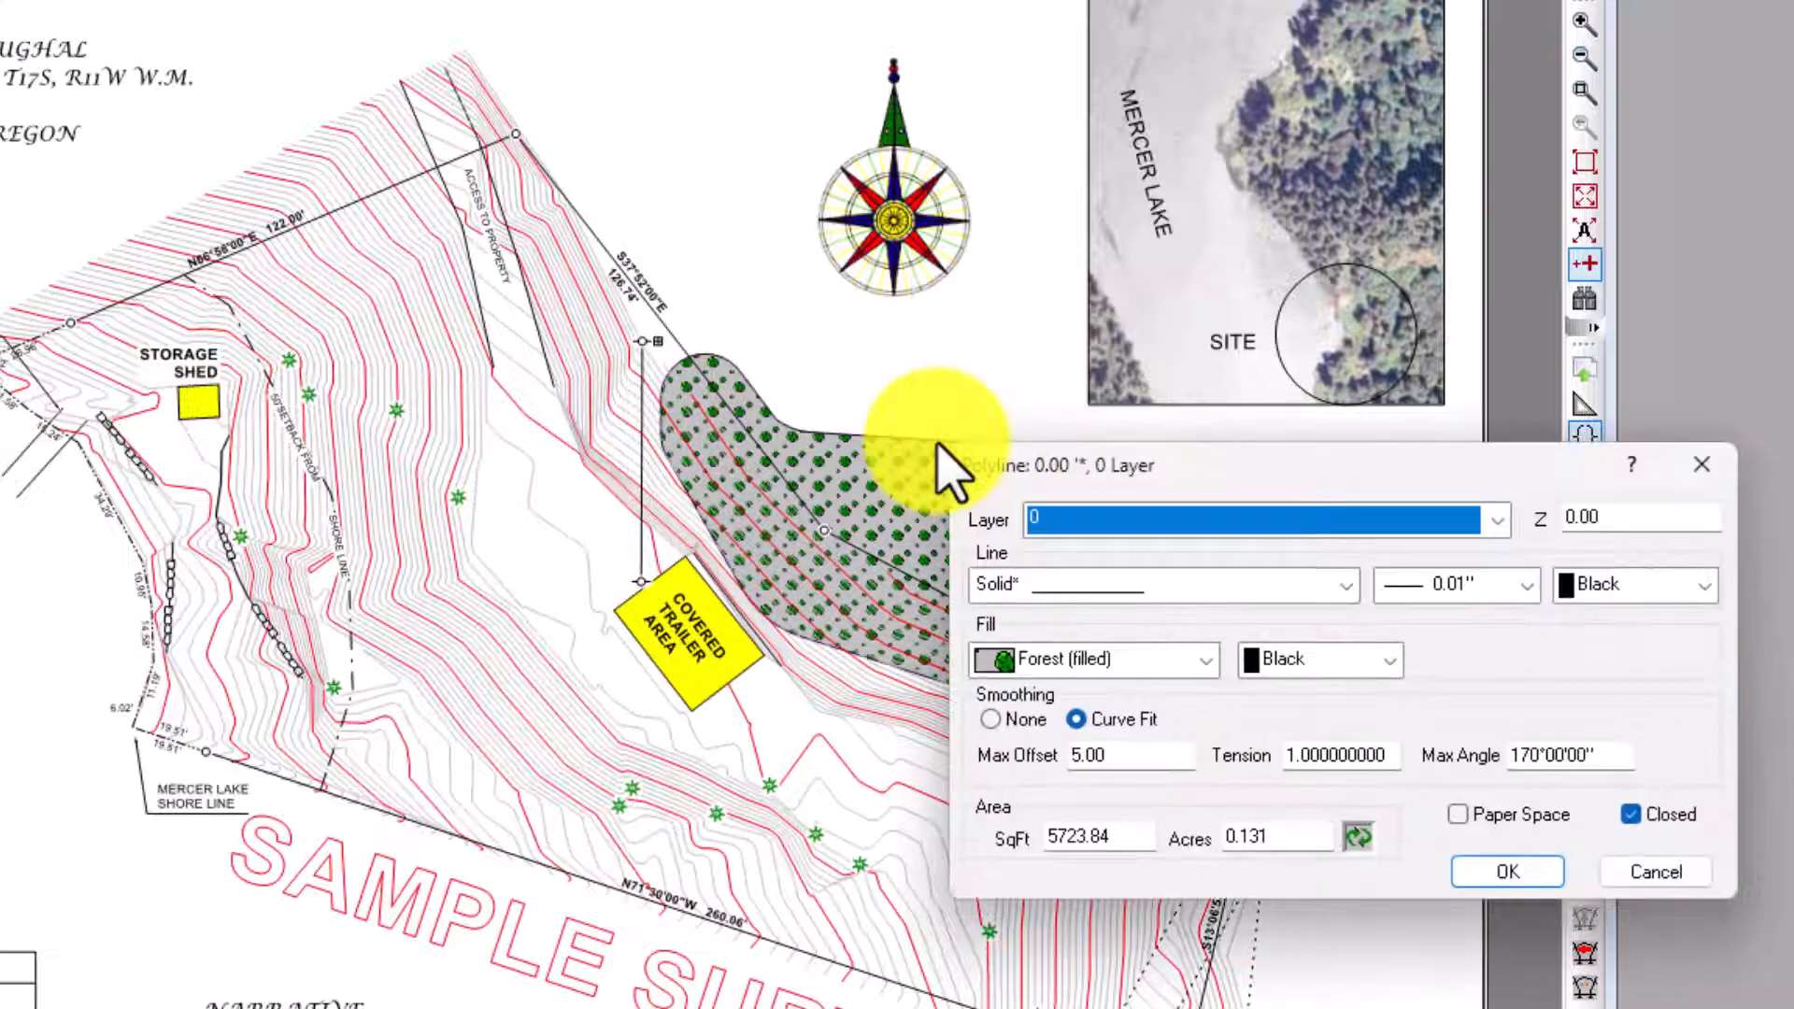
{"action": "left_click", "coordinate": [1356, 837]}
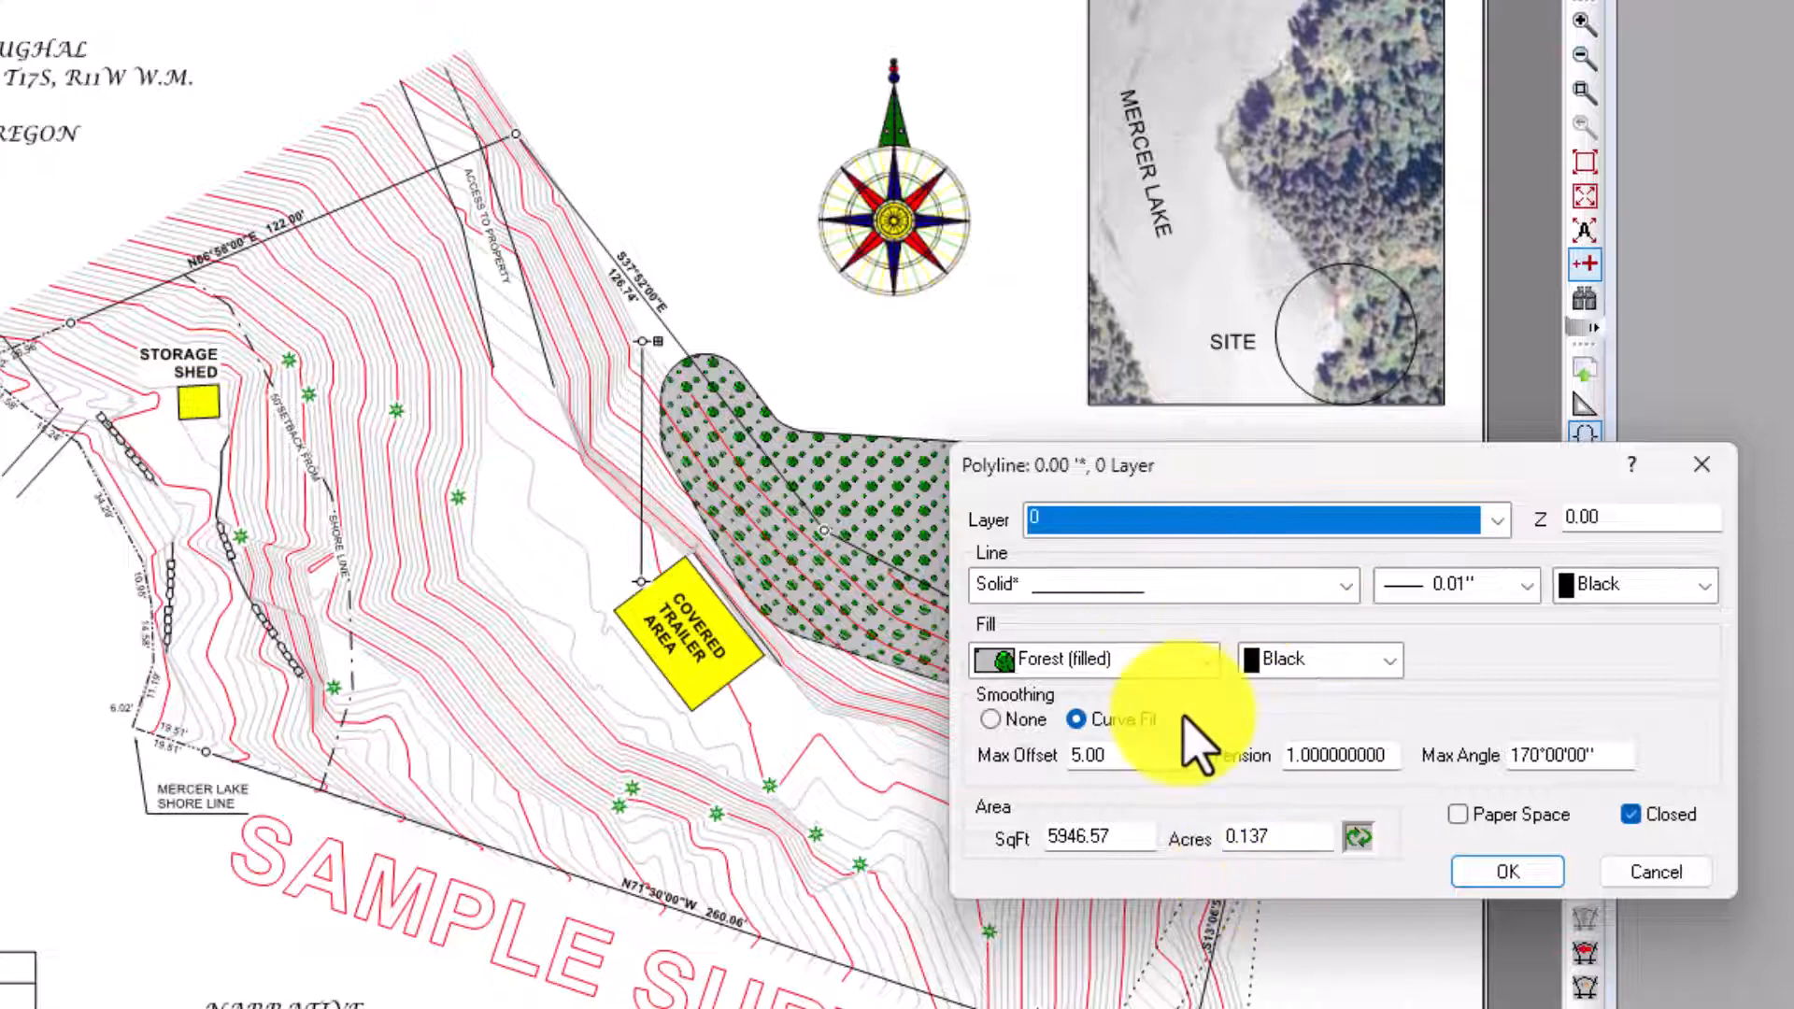
{"action": "left_click", "coordinate": [1495, 871]}
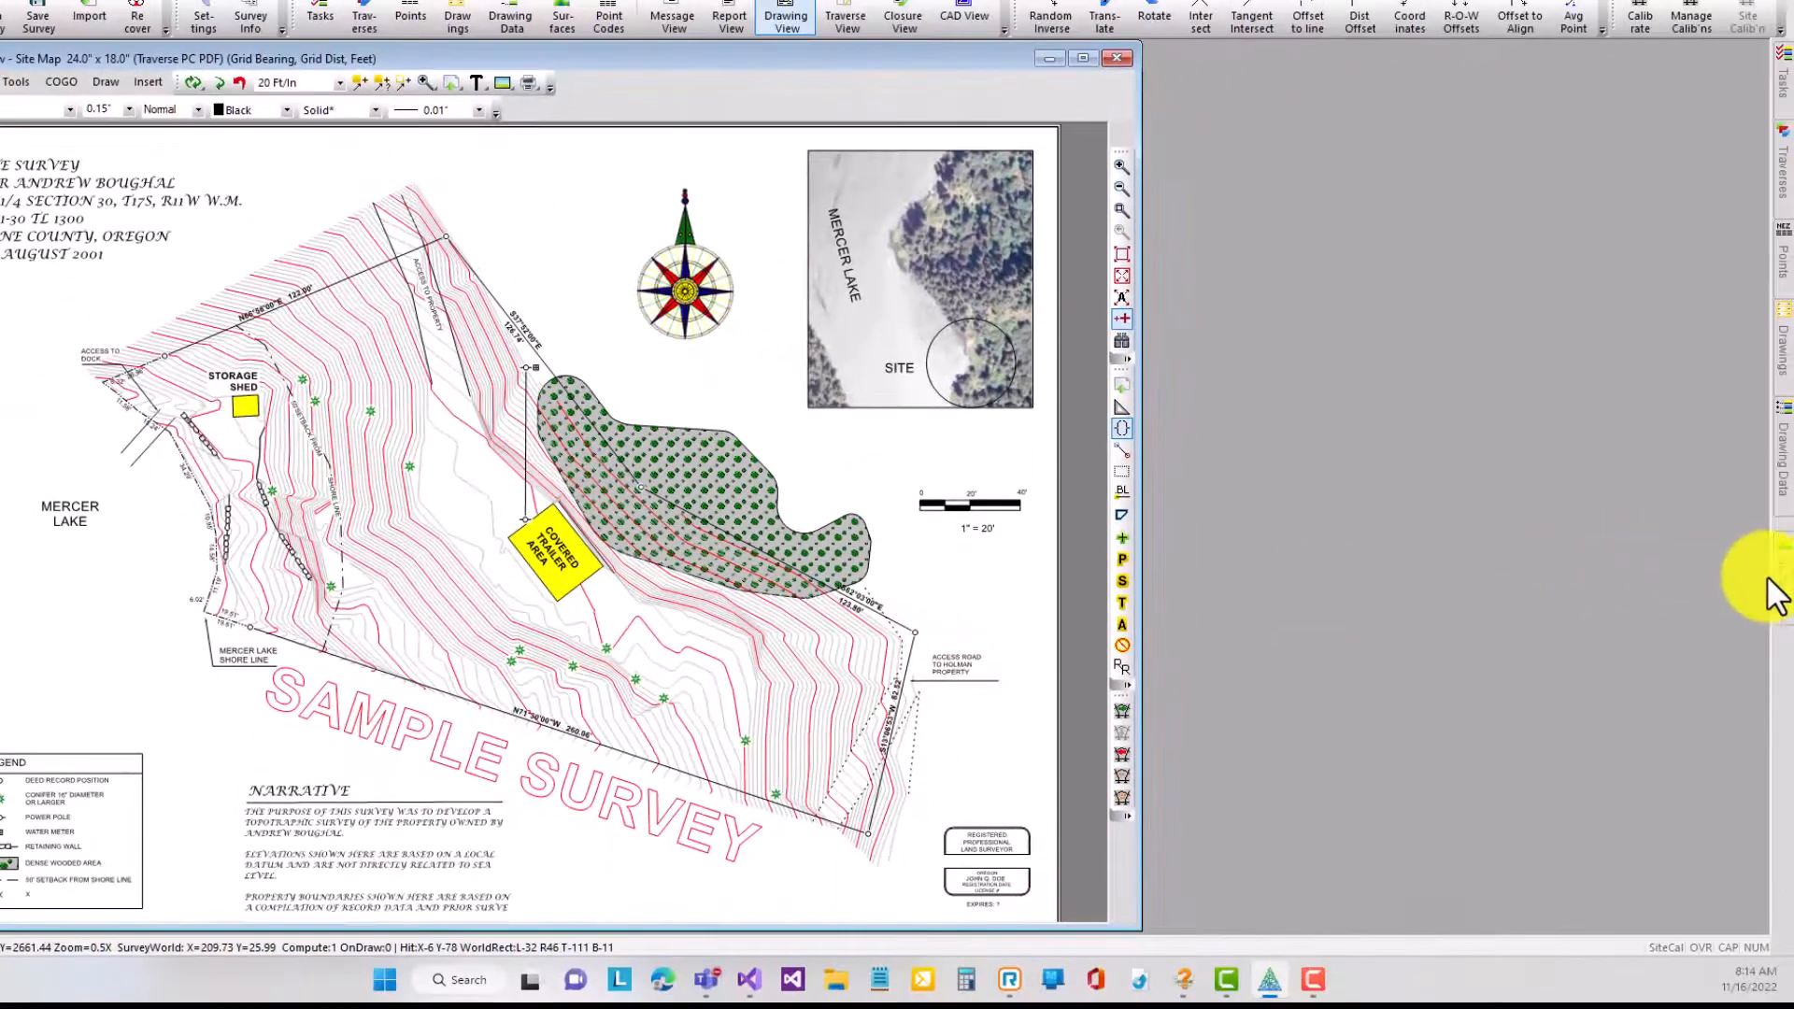
Hide the Ground 1 surface so its contours are not drawn on the site map.
{"action": "left_click", "coordinate": [1775, 581]}
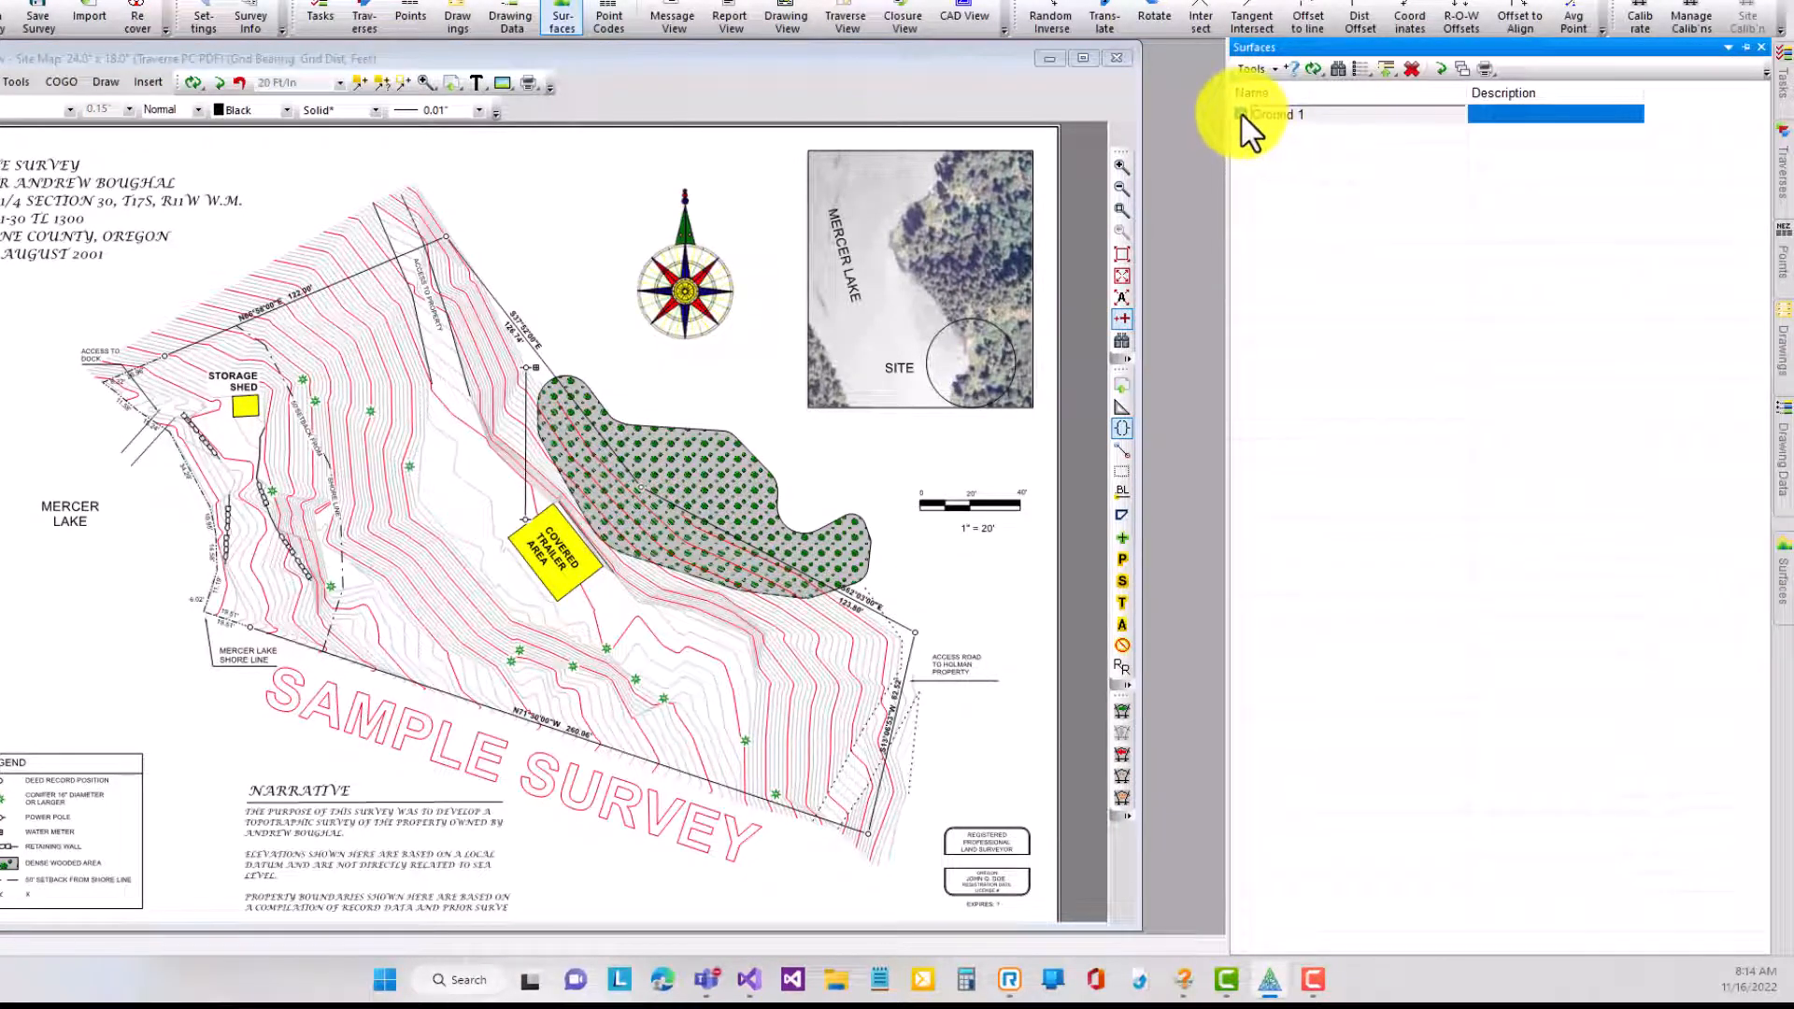
{"action": "left_click", "coordinate": [1240, 114]}
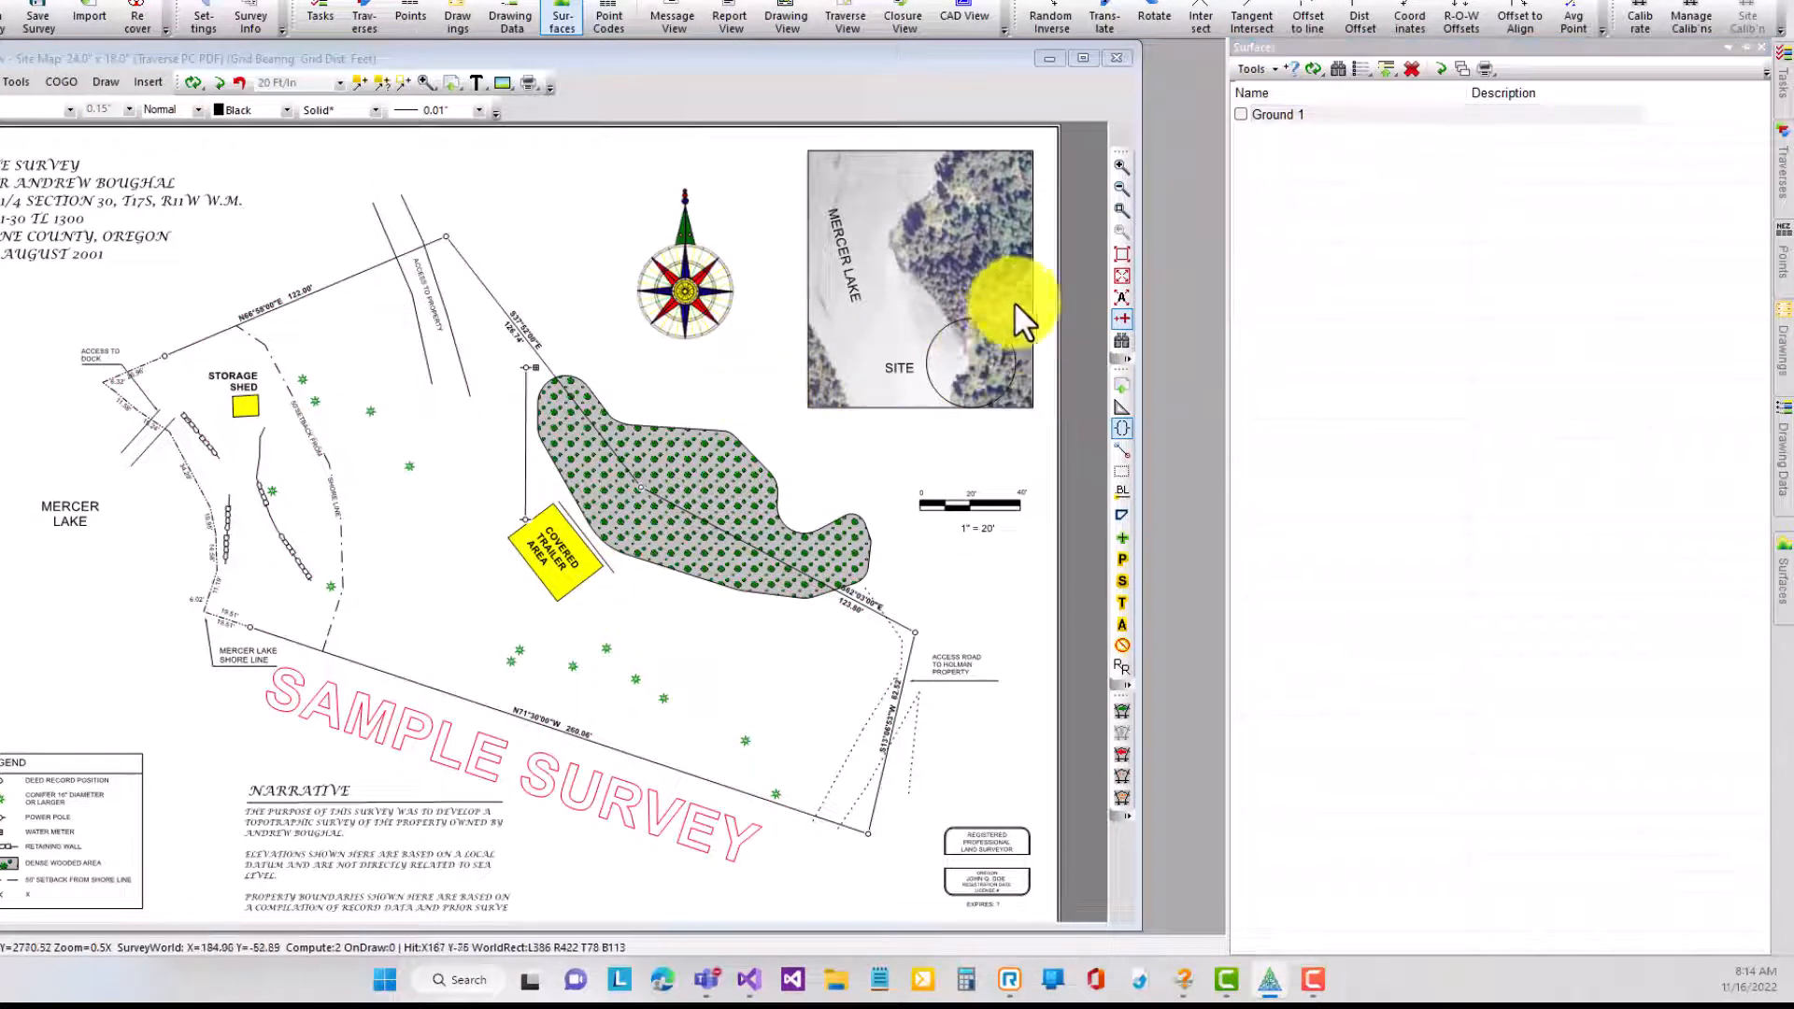
Open the SHORE traverse along the Mercer Lake shoreline for editing from its line between points 219 and 220.
{"action": "left_click", "coordinate": [1121, 209]}
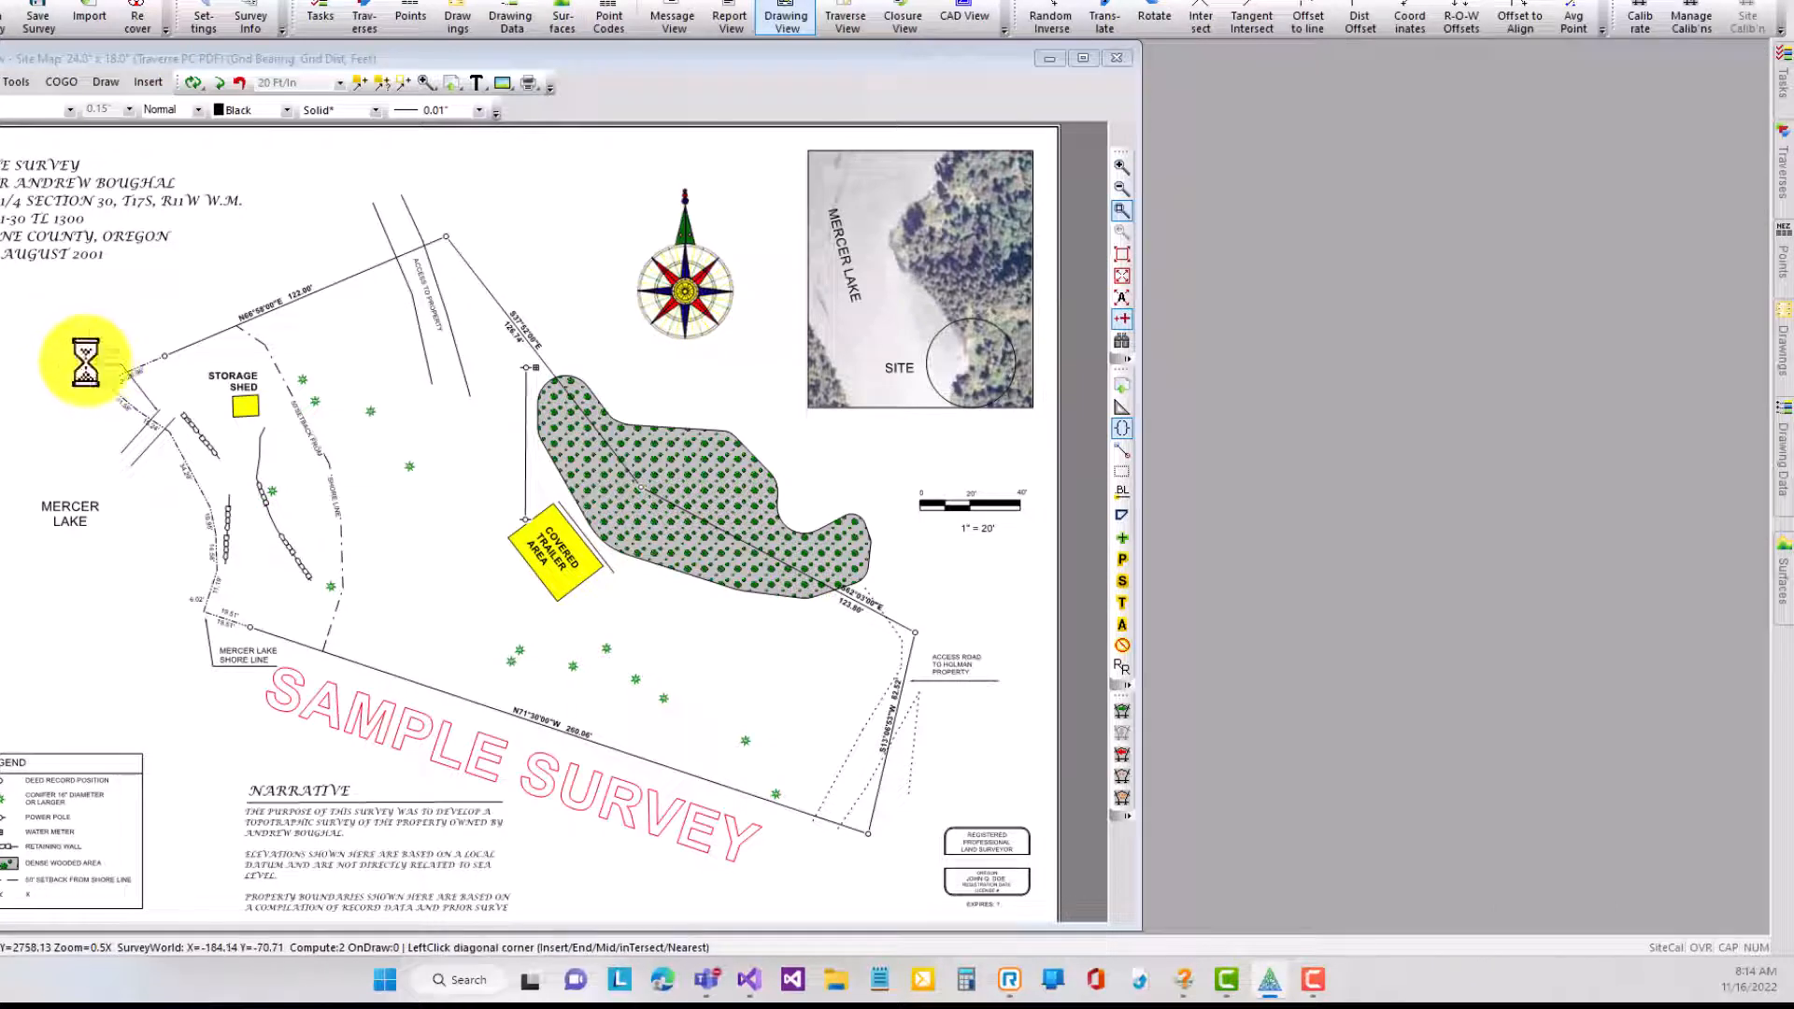
{"action": "left_click", "coordinate": [340, 661]}
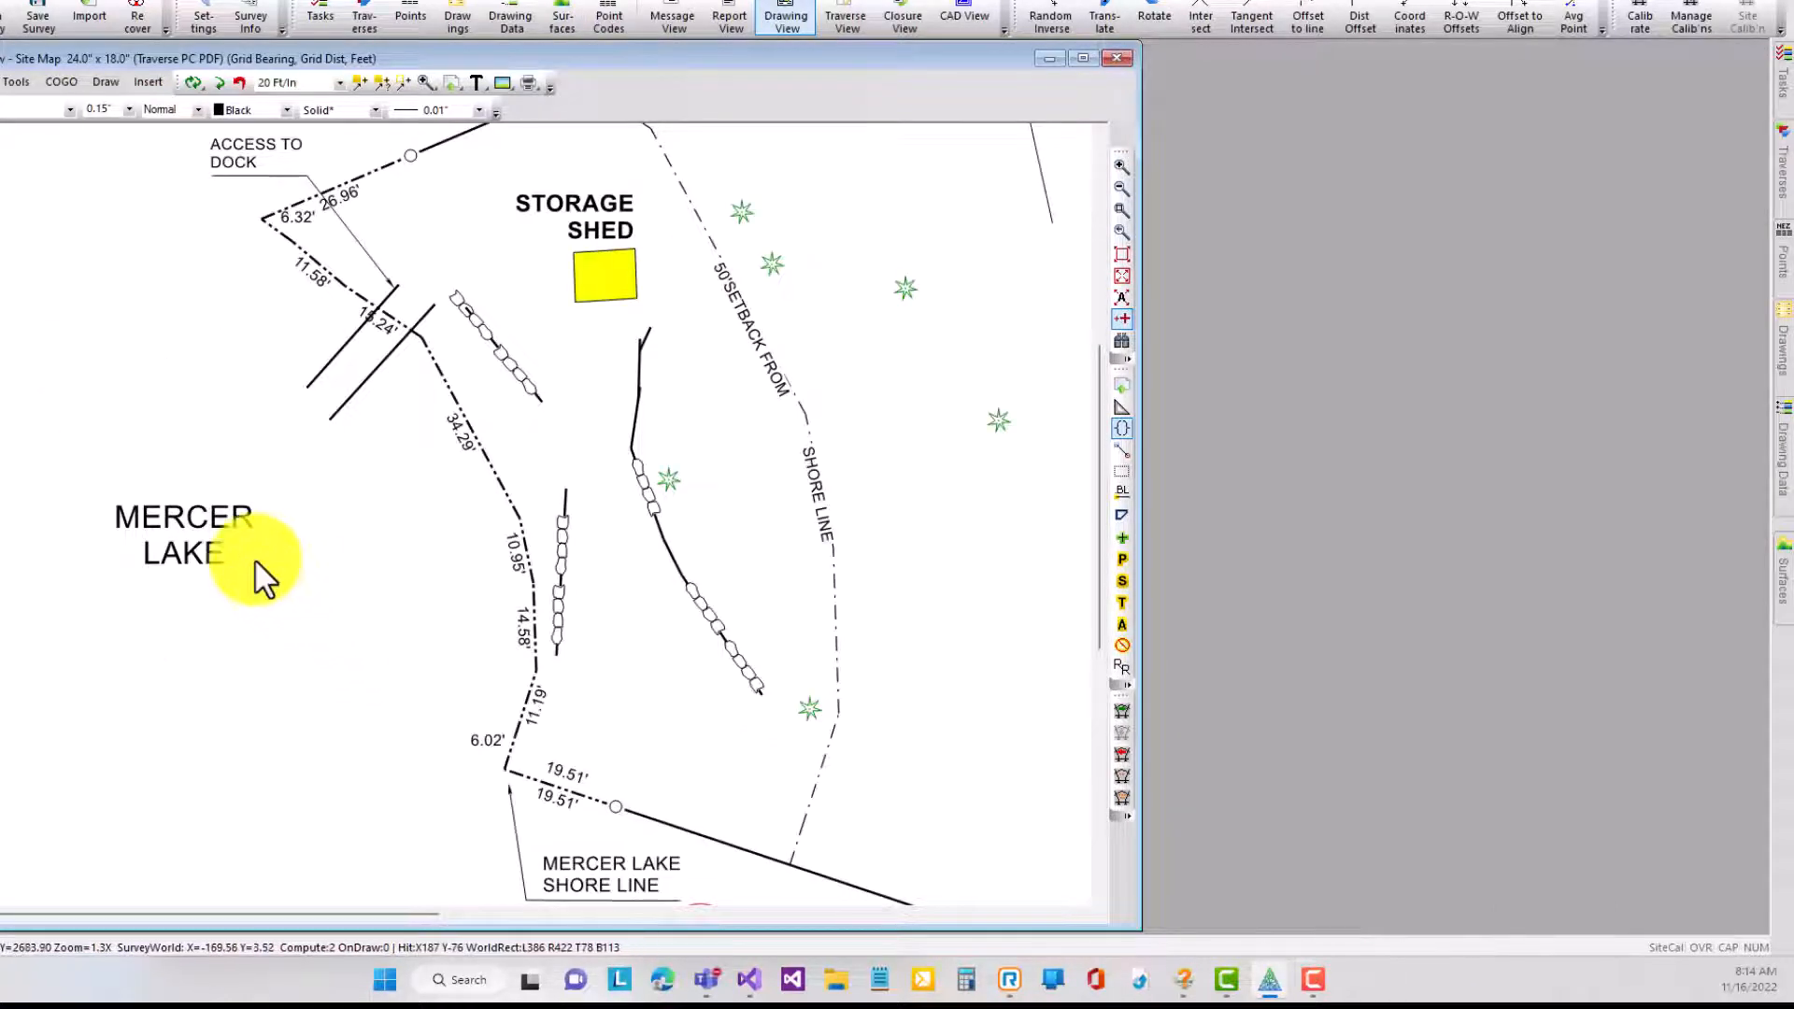
{"action": "left_click_drag", "start_coordinate": [329, 612], "coordinate": [260, 670]}
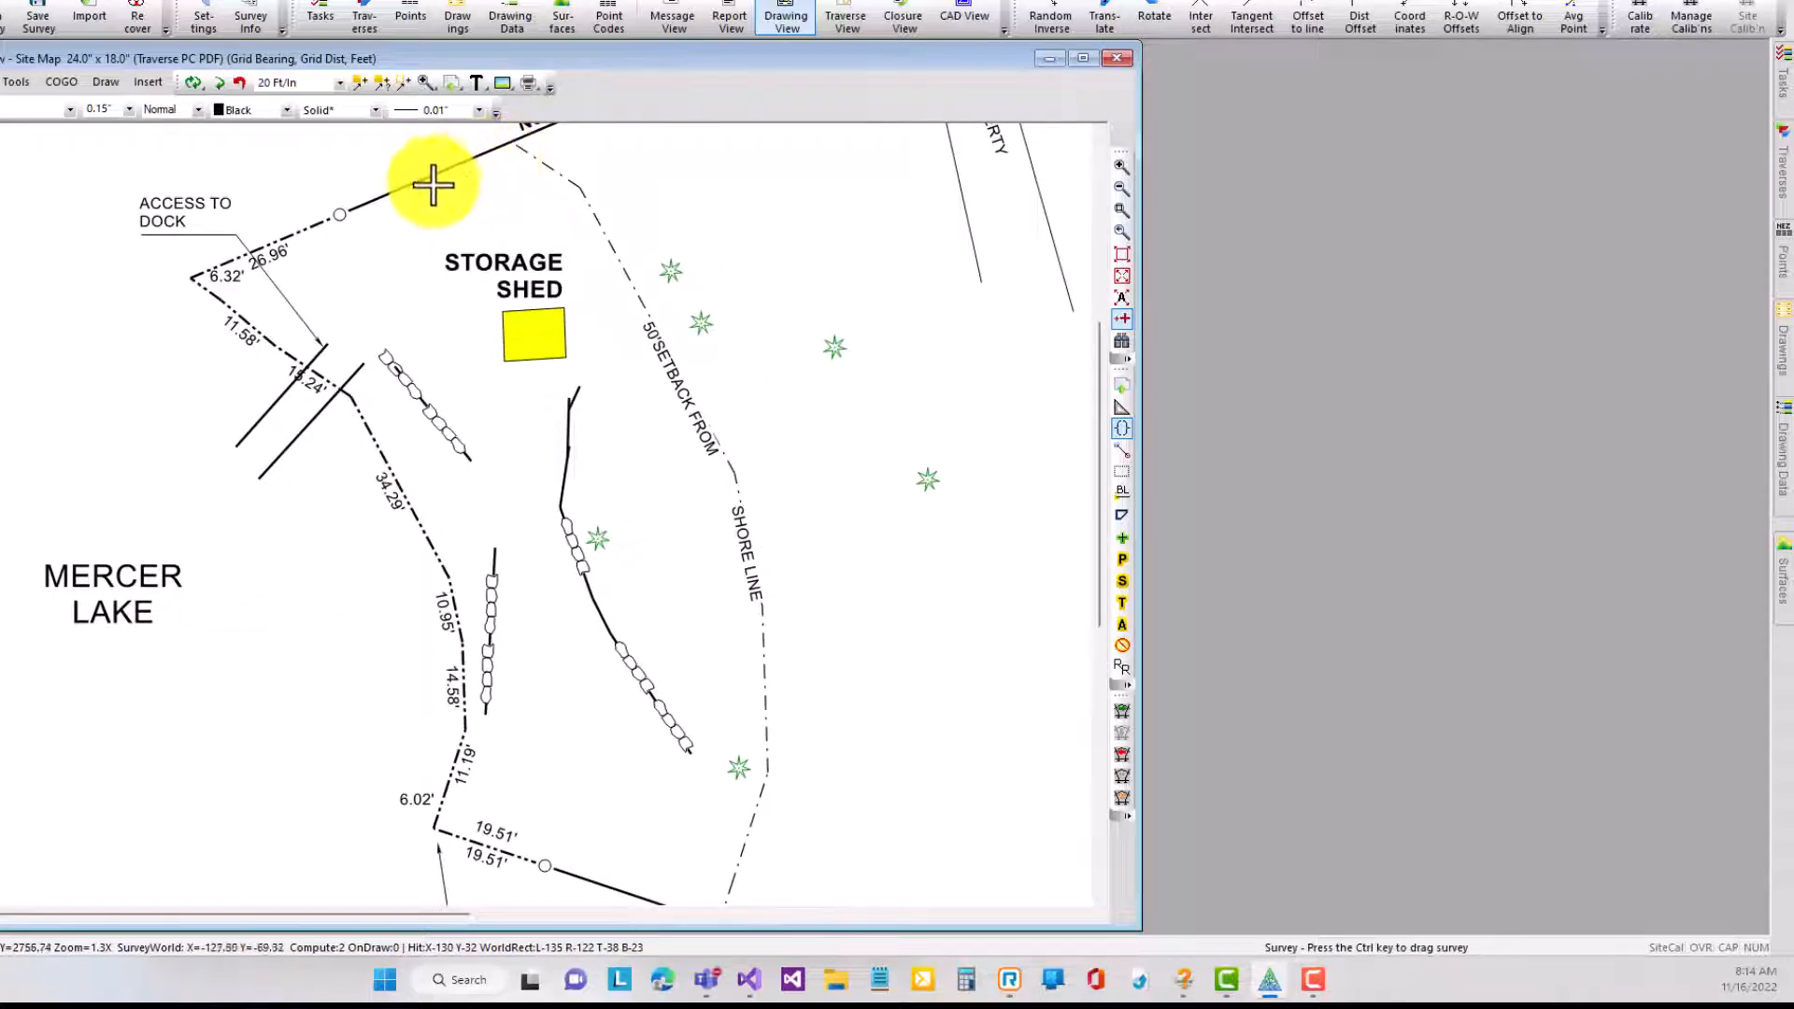
{"action": "double_click", "coordinate": [190, 277]}
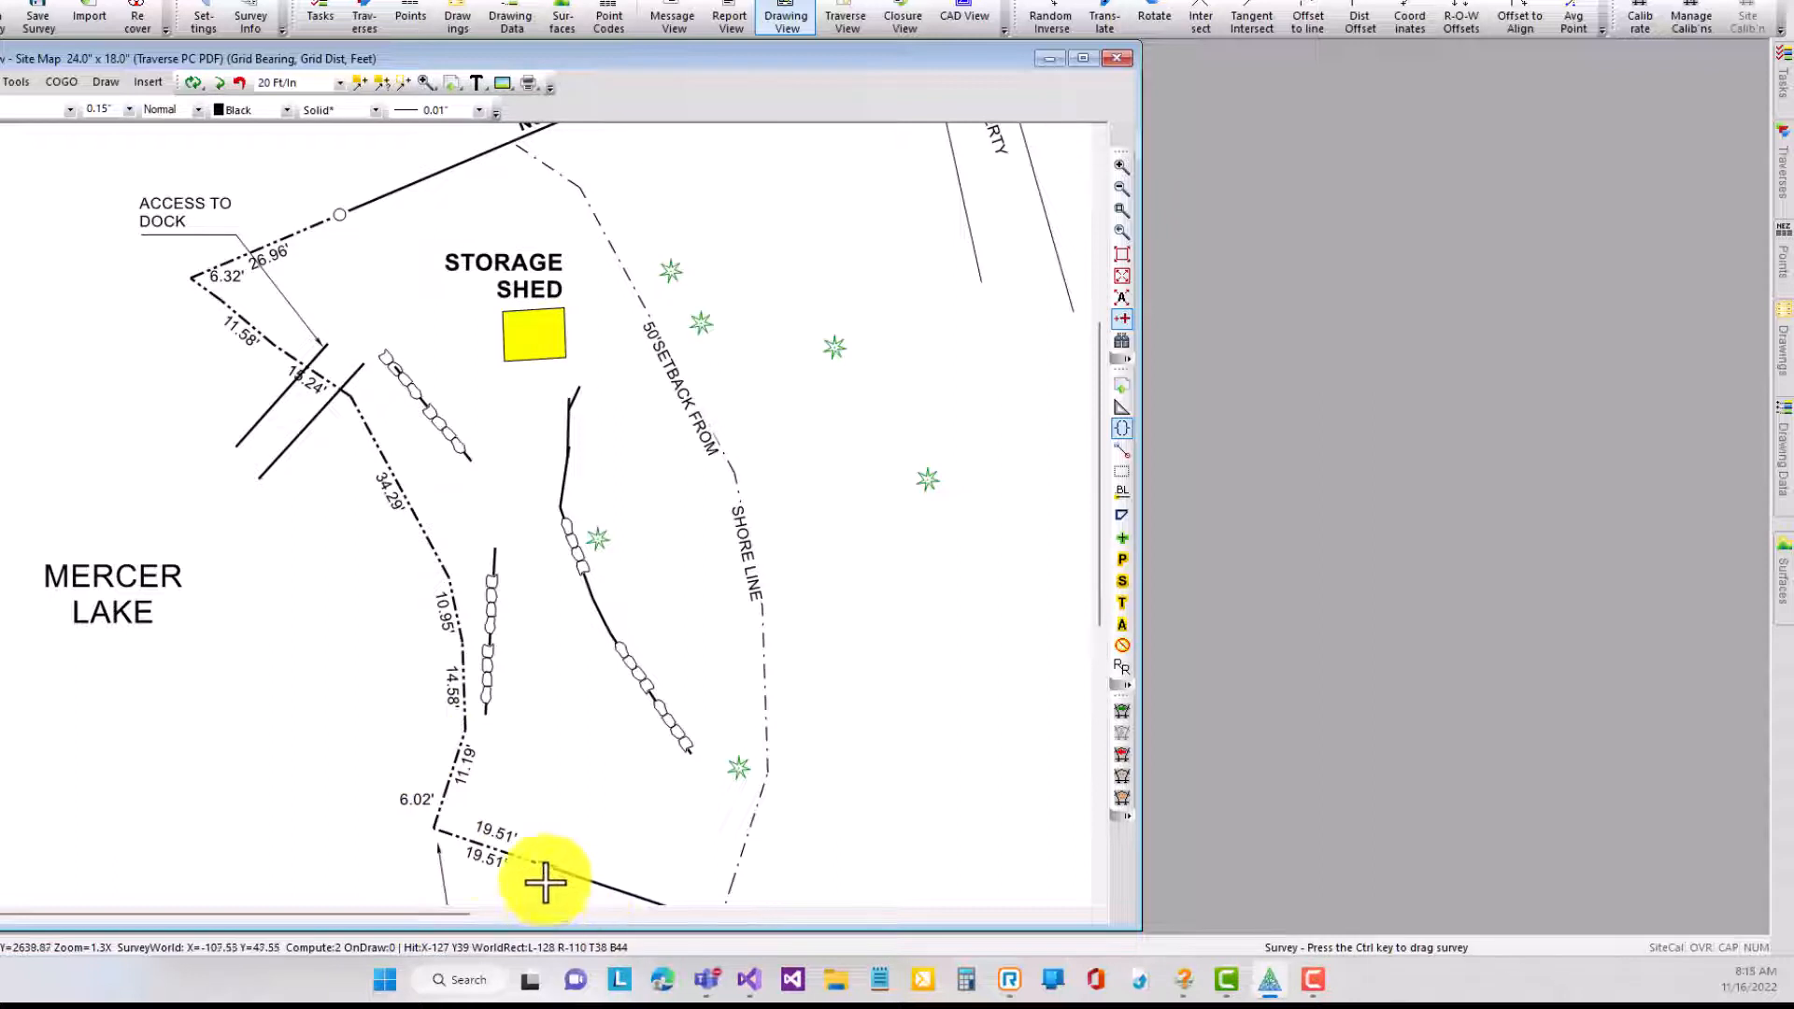
{"action": "mouse_move", "coordinate": [440, 839]}
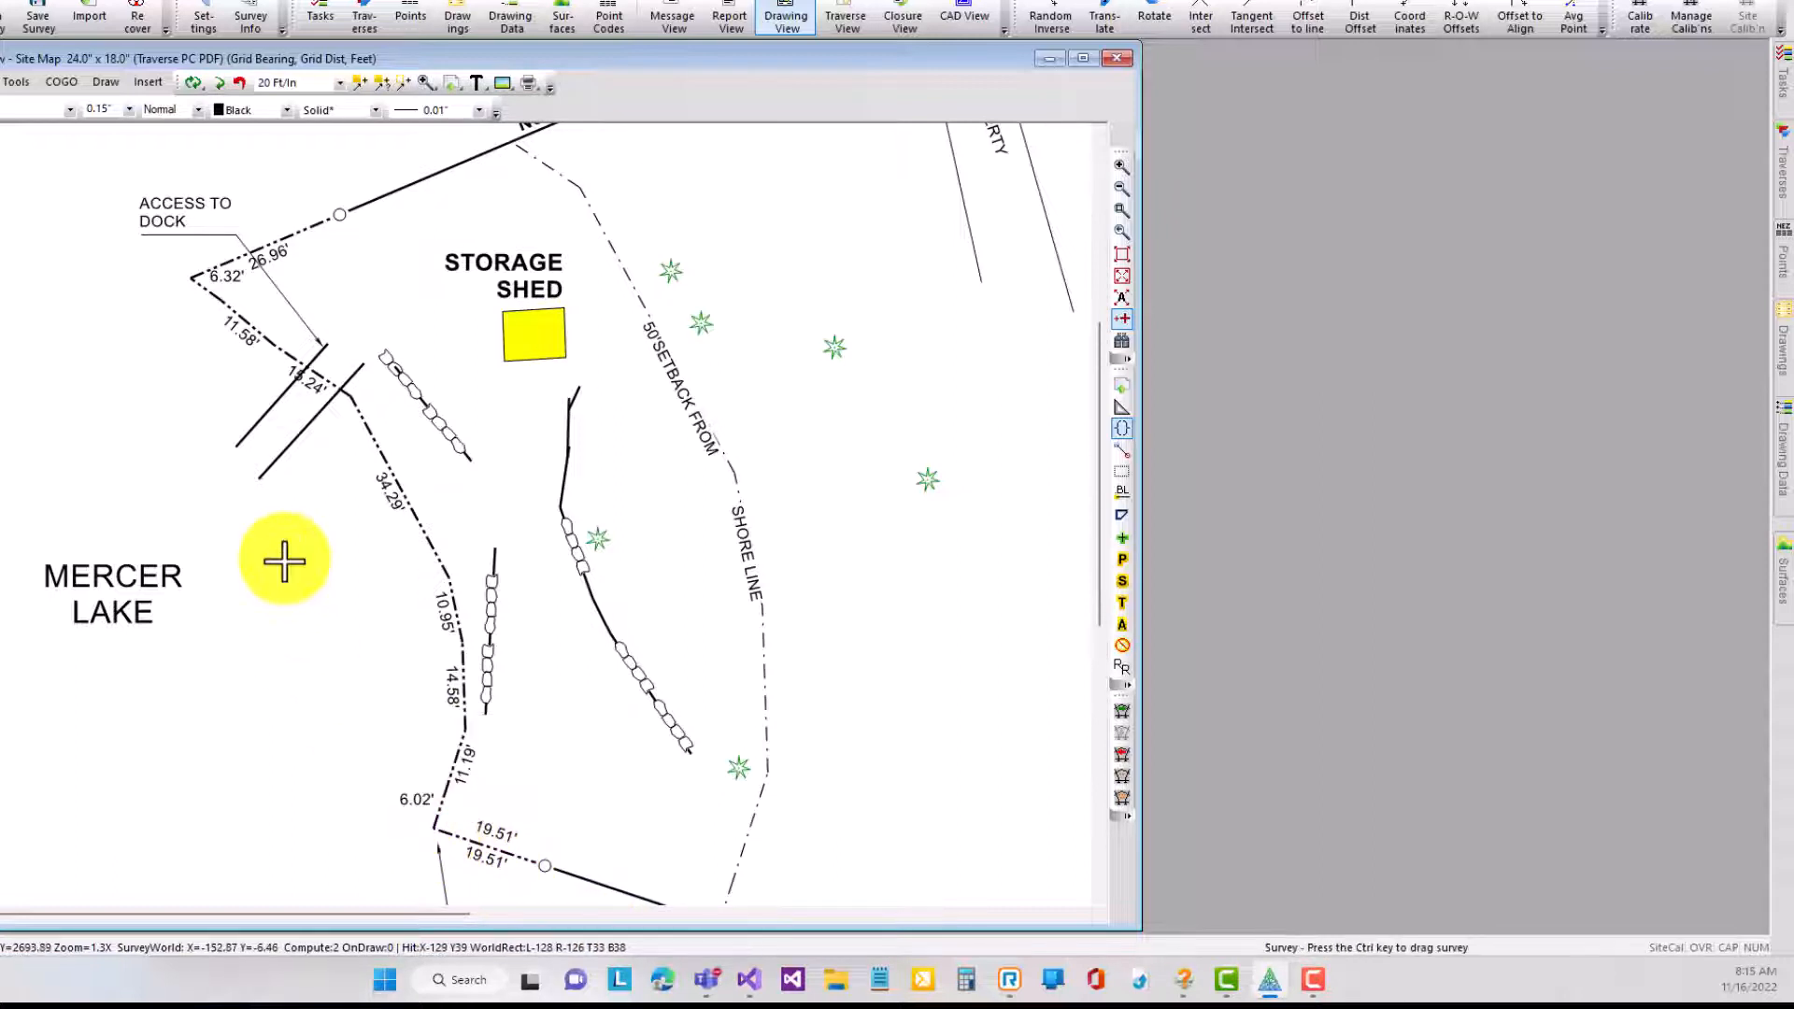
{"action": "mouse_move", "coordinate": [387, 458]}
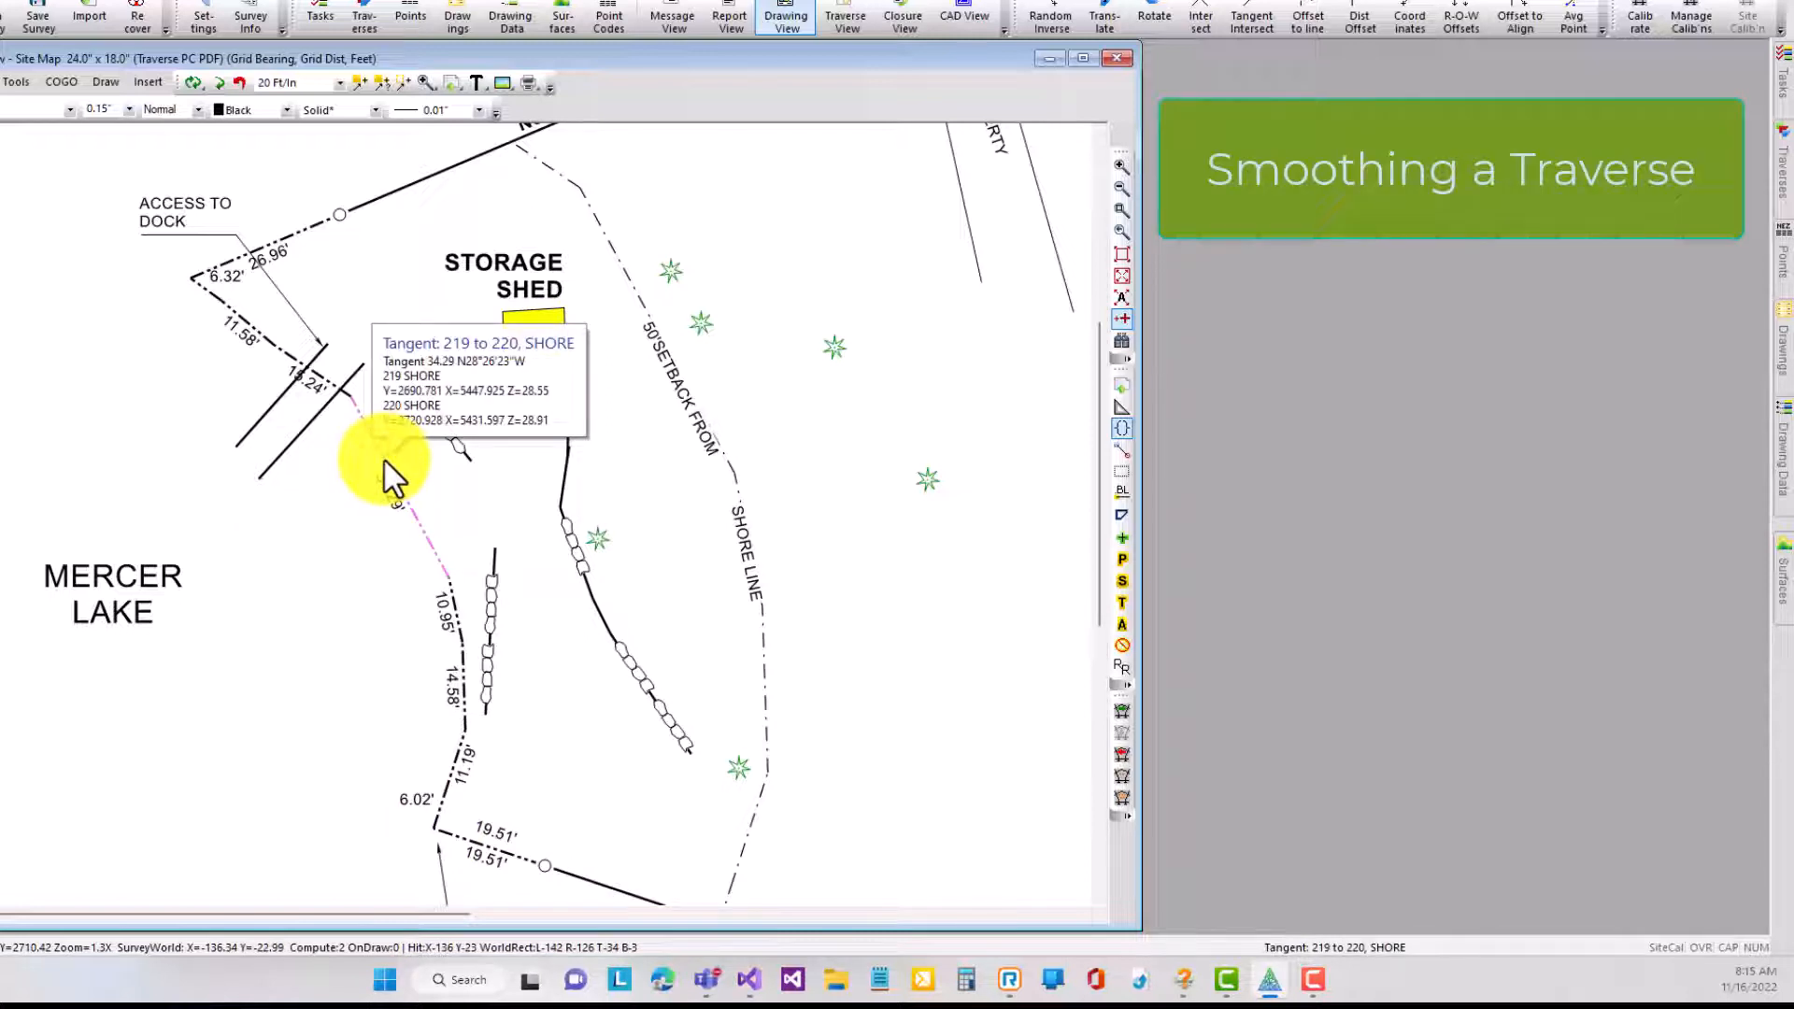
{"action": "right_click", "coordinate": [383, 458]}
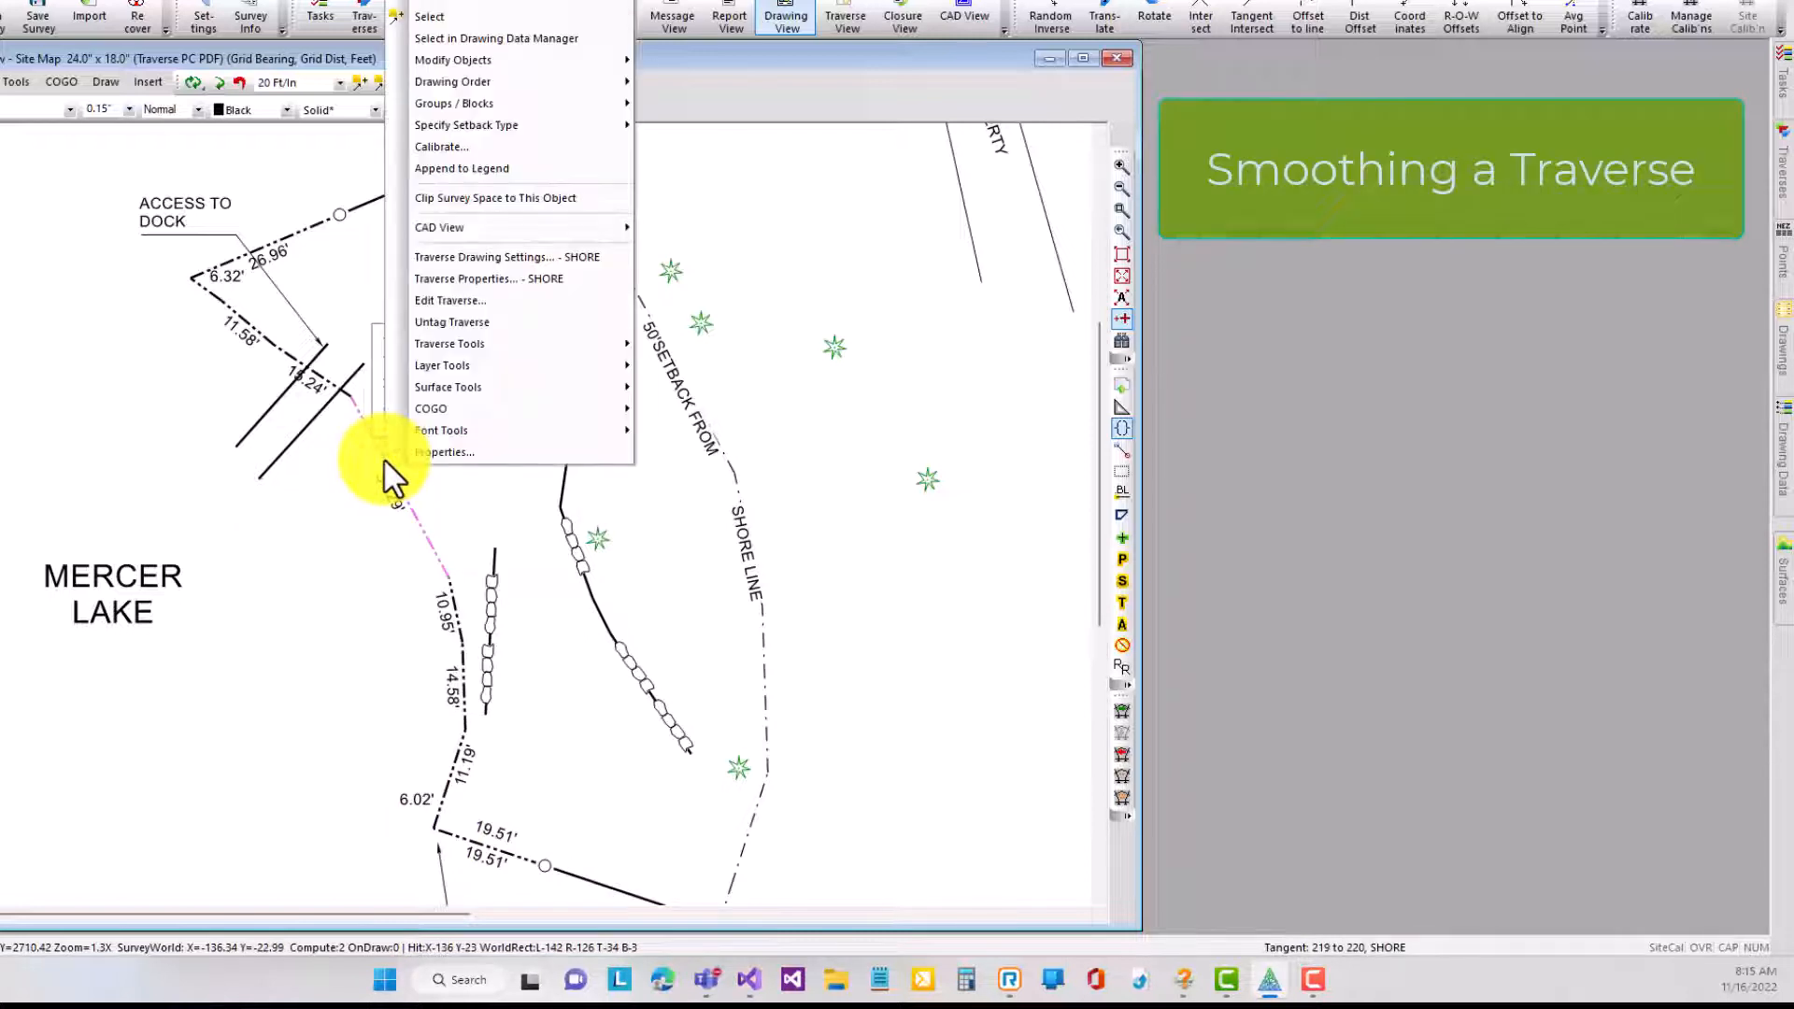
{"action": "left_click", "coordinate": [446, 300]}
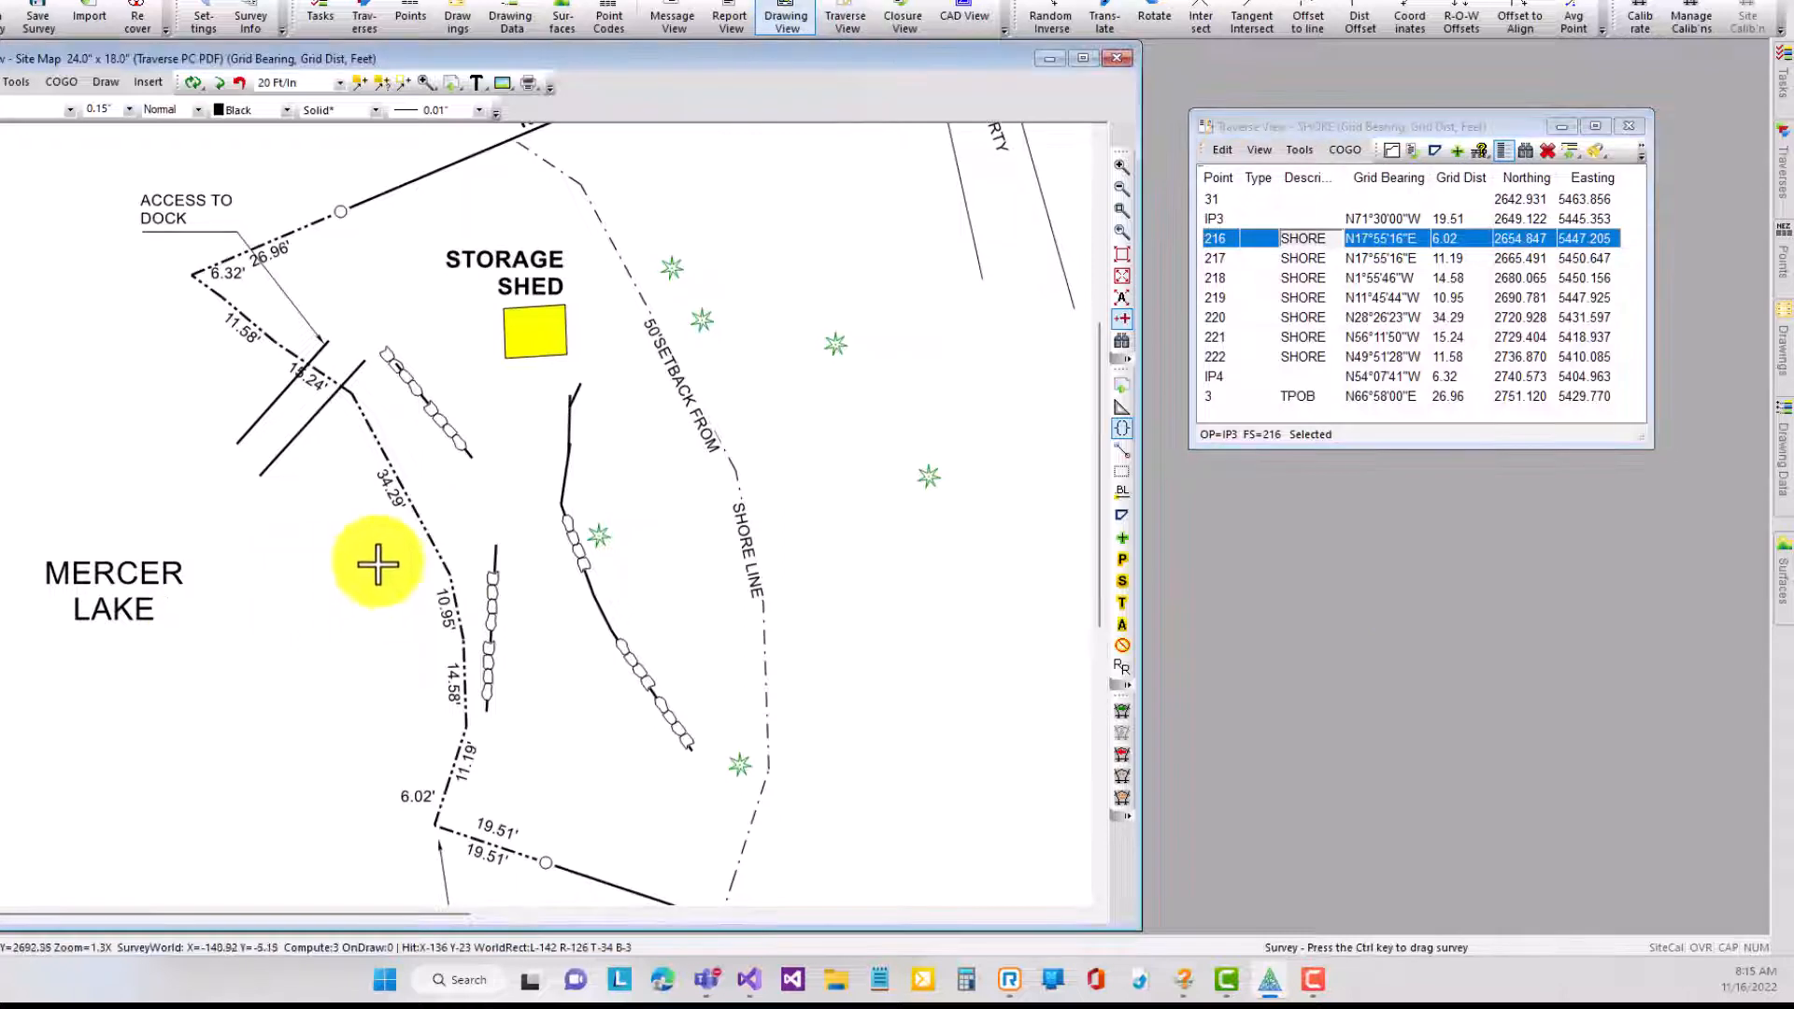
Set the SHORE traverse's line type to Solid and its point symbol to UNMARKED POINT in its drawing settings, and apply them.
{"action": "mouse_move", "coordinate": [419, 535]}
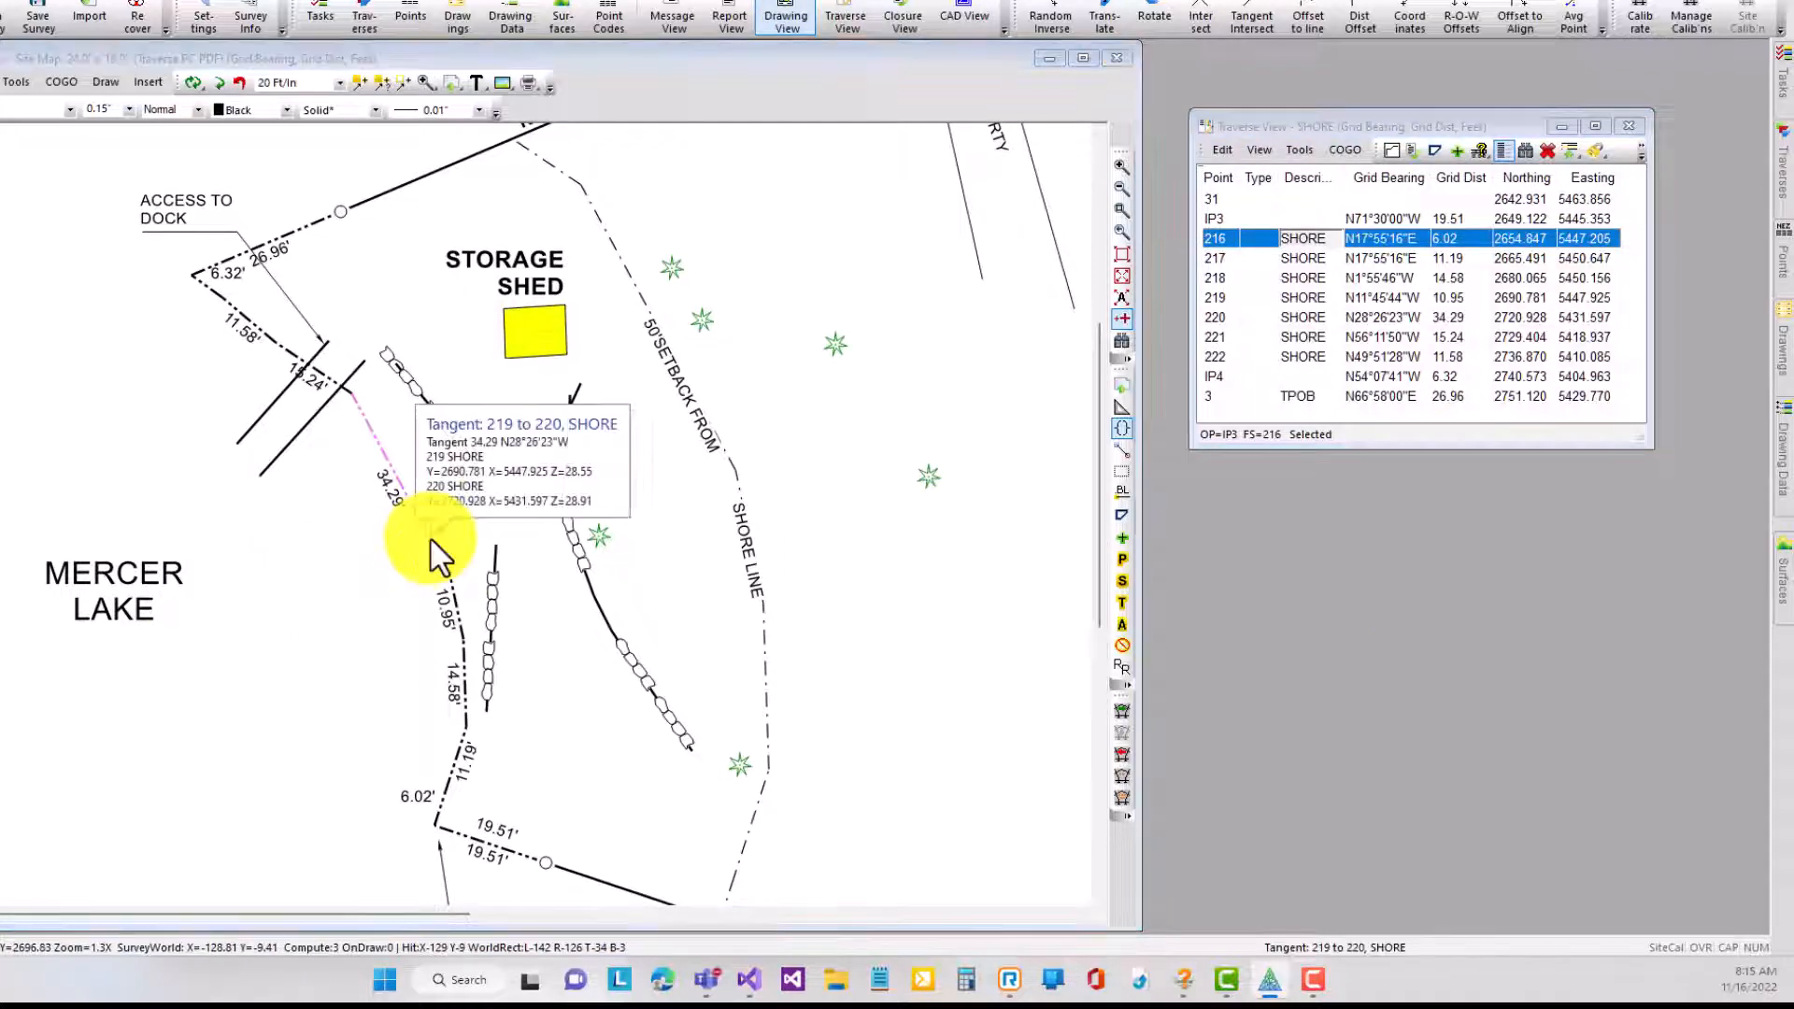
{"action": "double_click", "coordinate": [432, 542]}
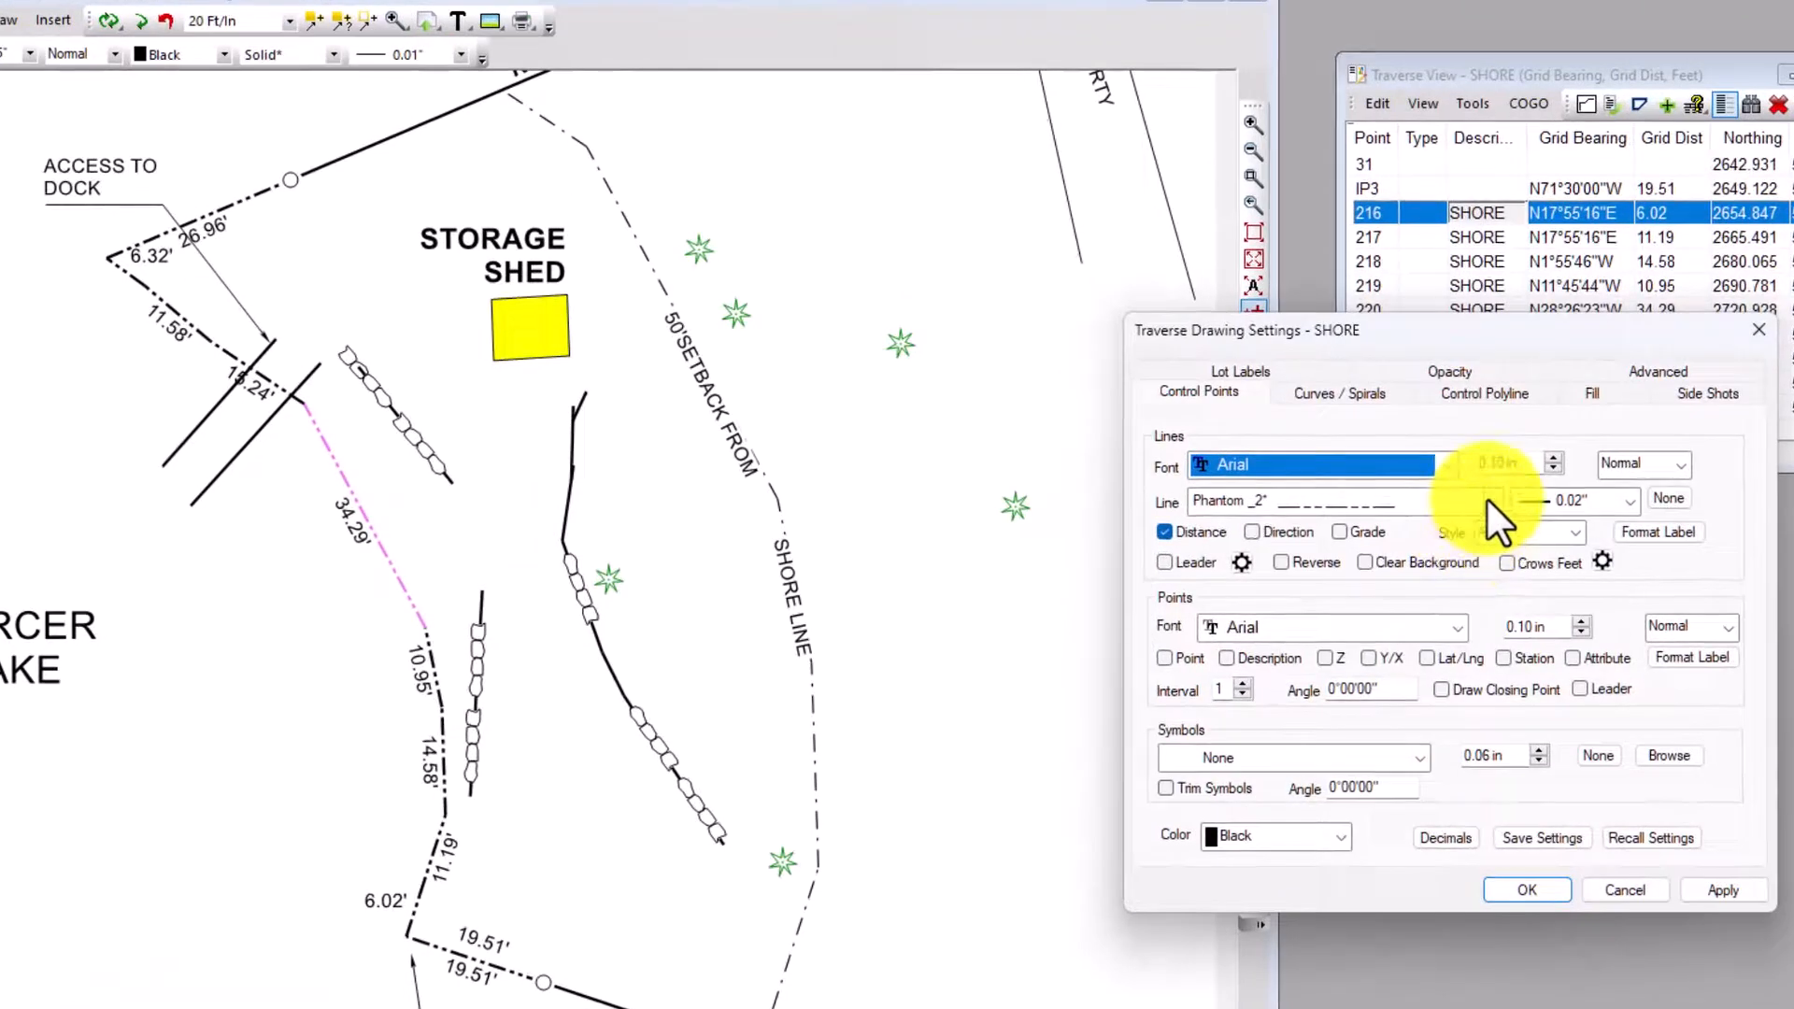
{"action": "left_click", "coordinate": [1489, 502]}
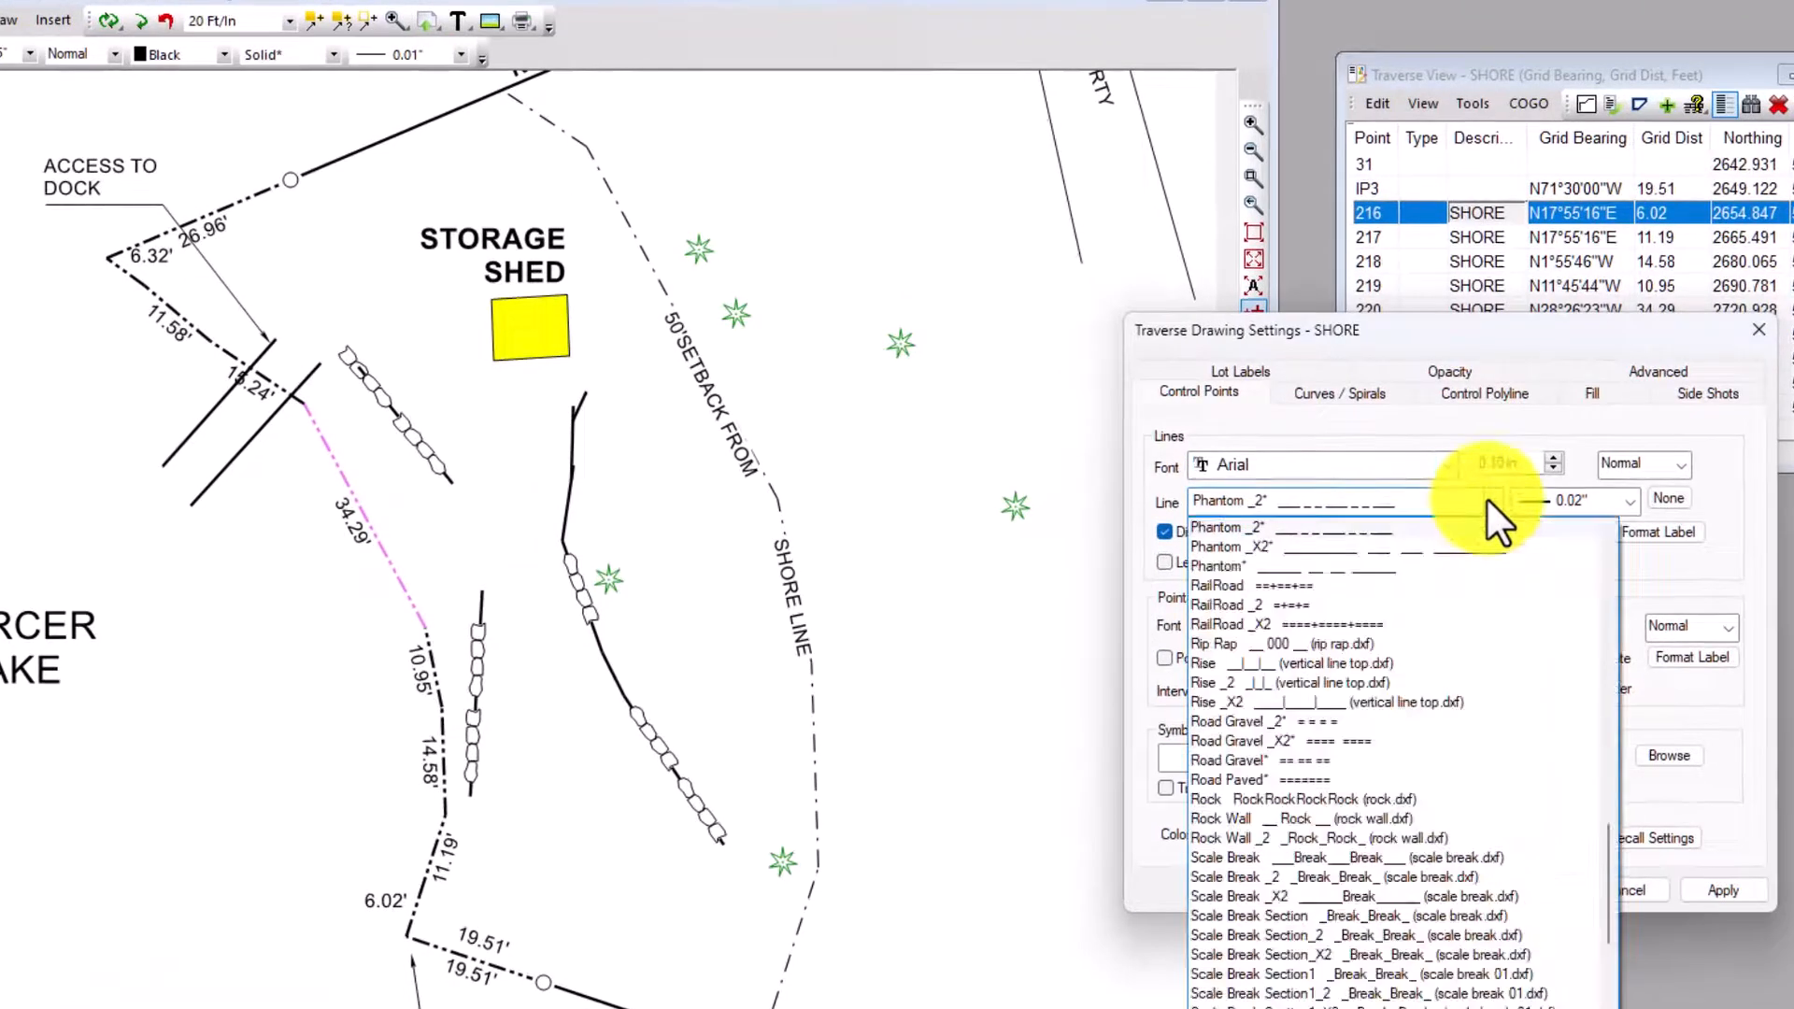
{"action": "left_click", "coordinate": [1298, 1008]}
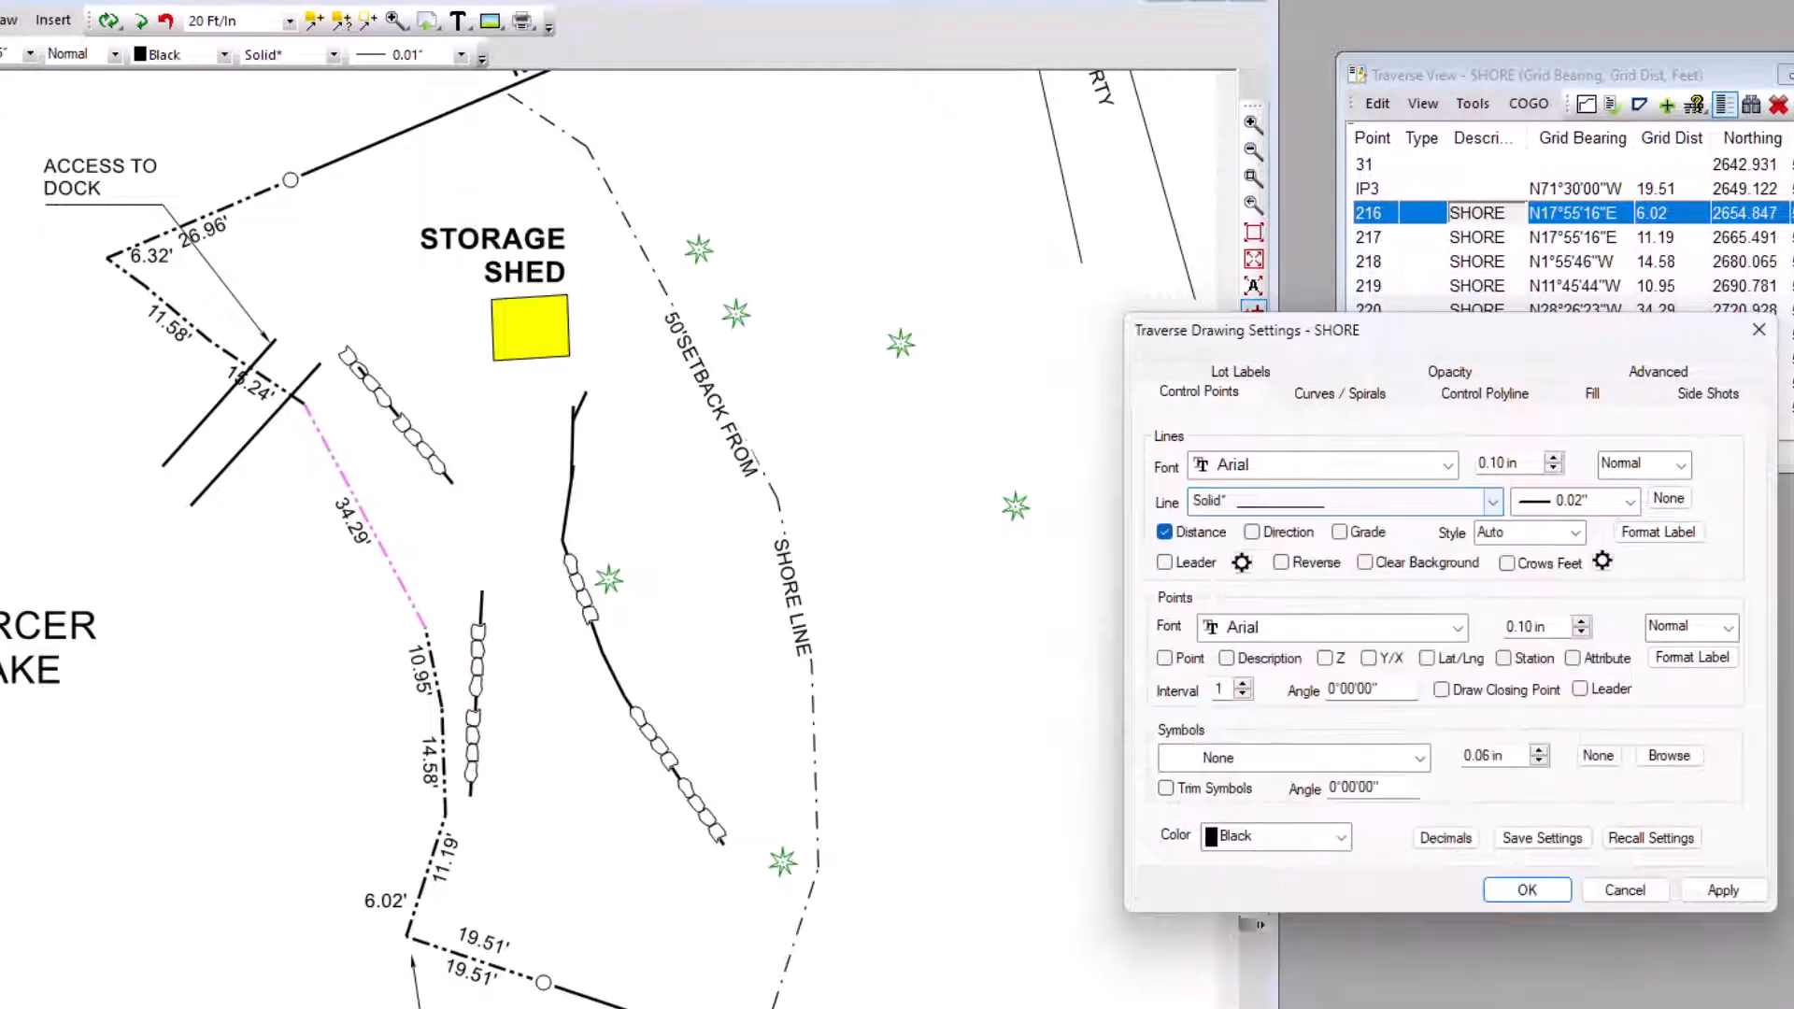
{"action": "left_click", "coordinate": [1416, 759]}
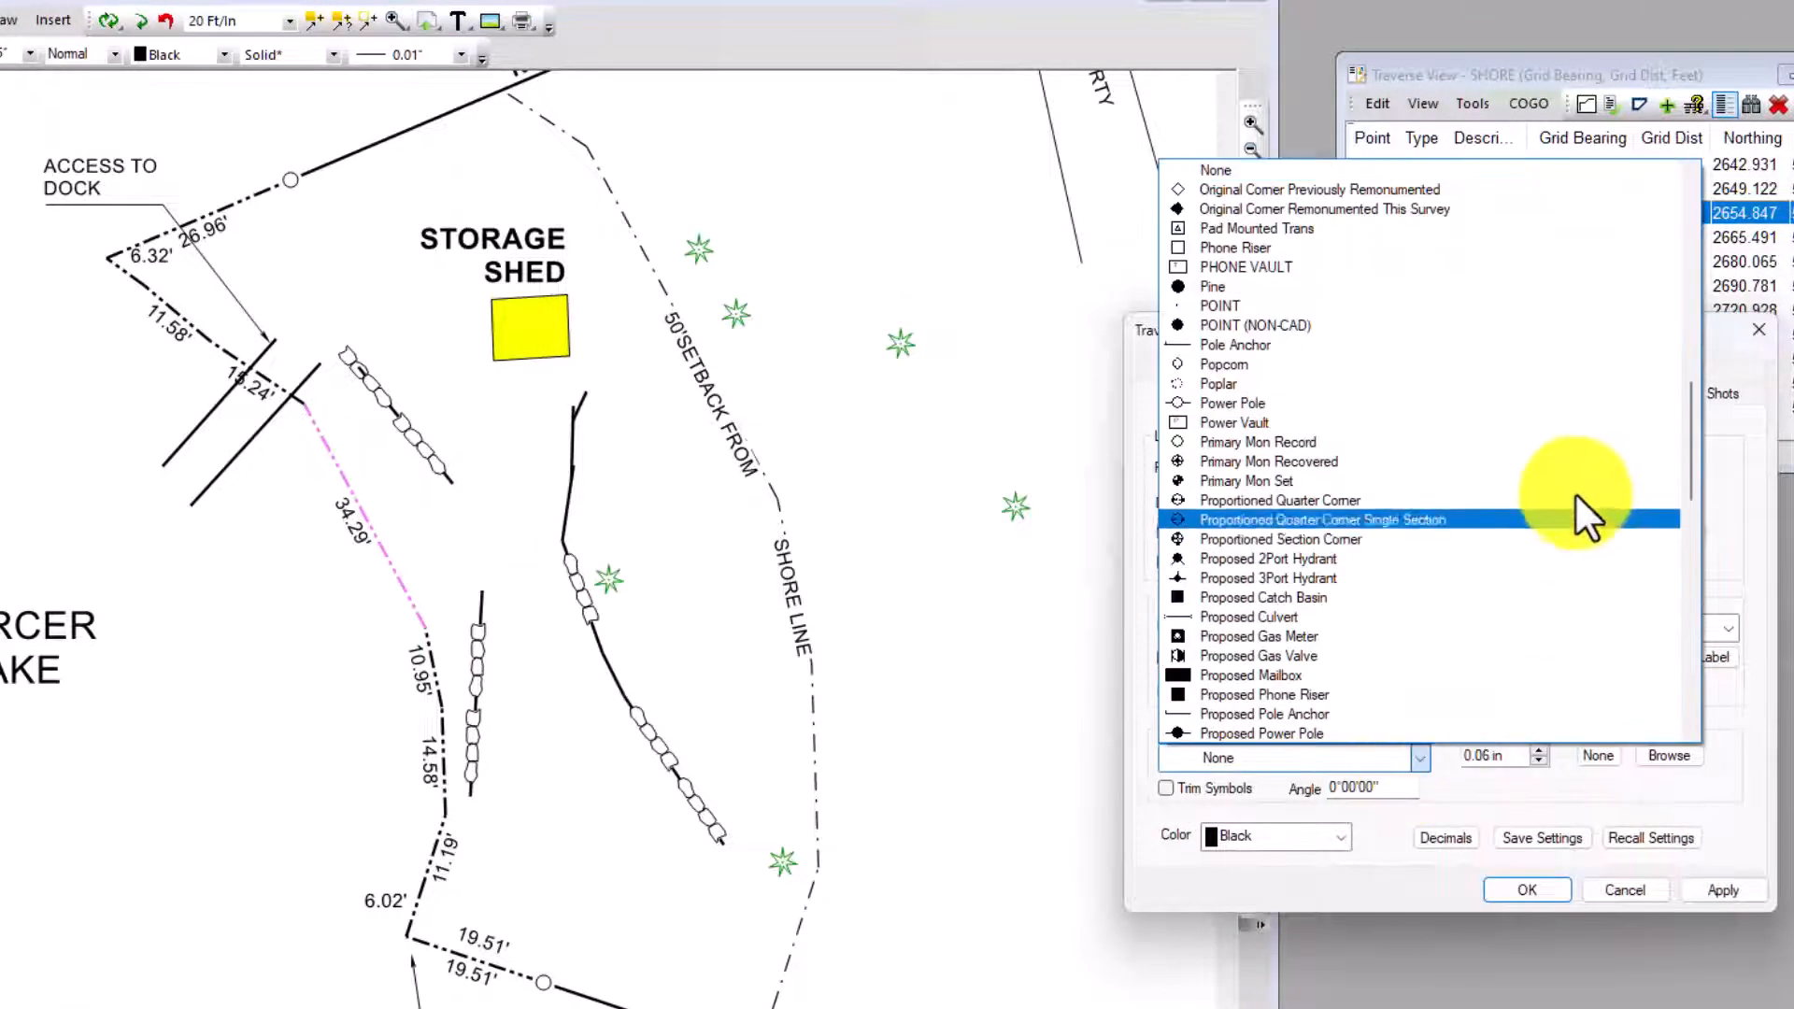
{"action": "left_click_drag", "start_coordinate": [1686, 424], "coordinate": [1661, 630]}
{"action": "left_click", "coordinate": [1273, 657]}
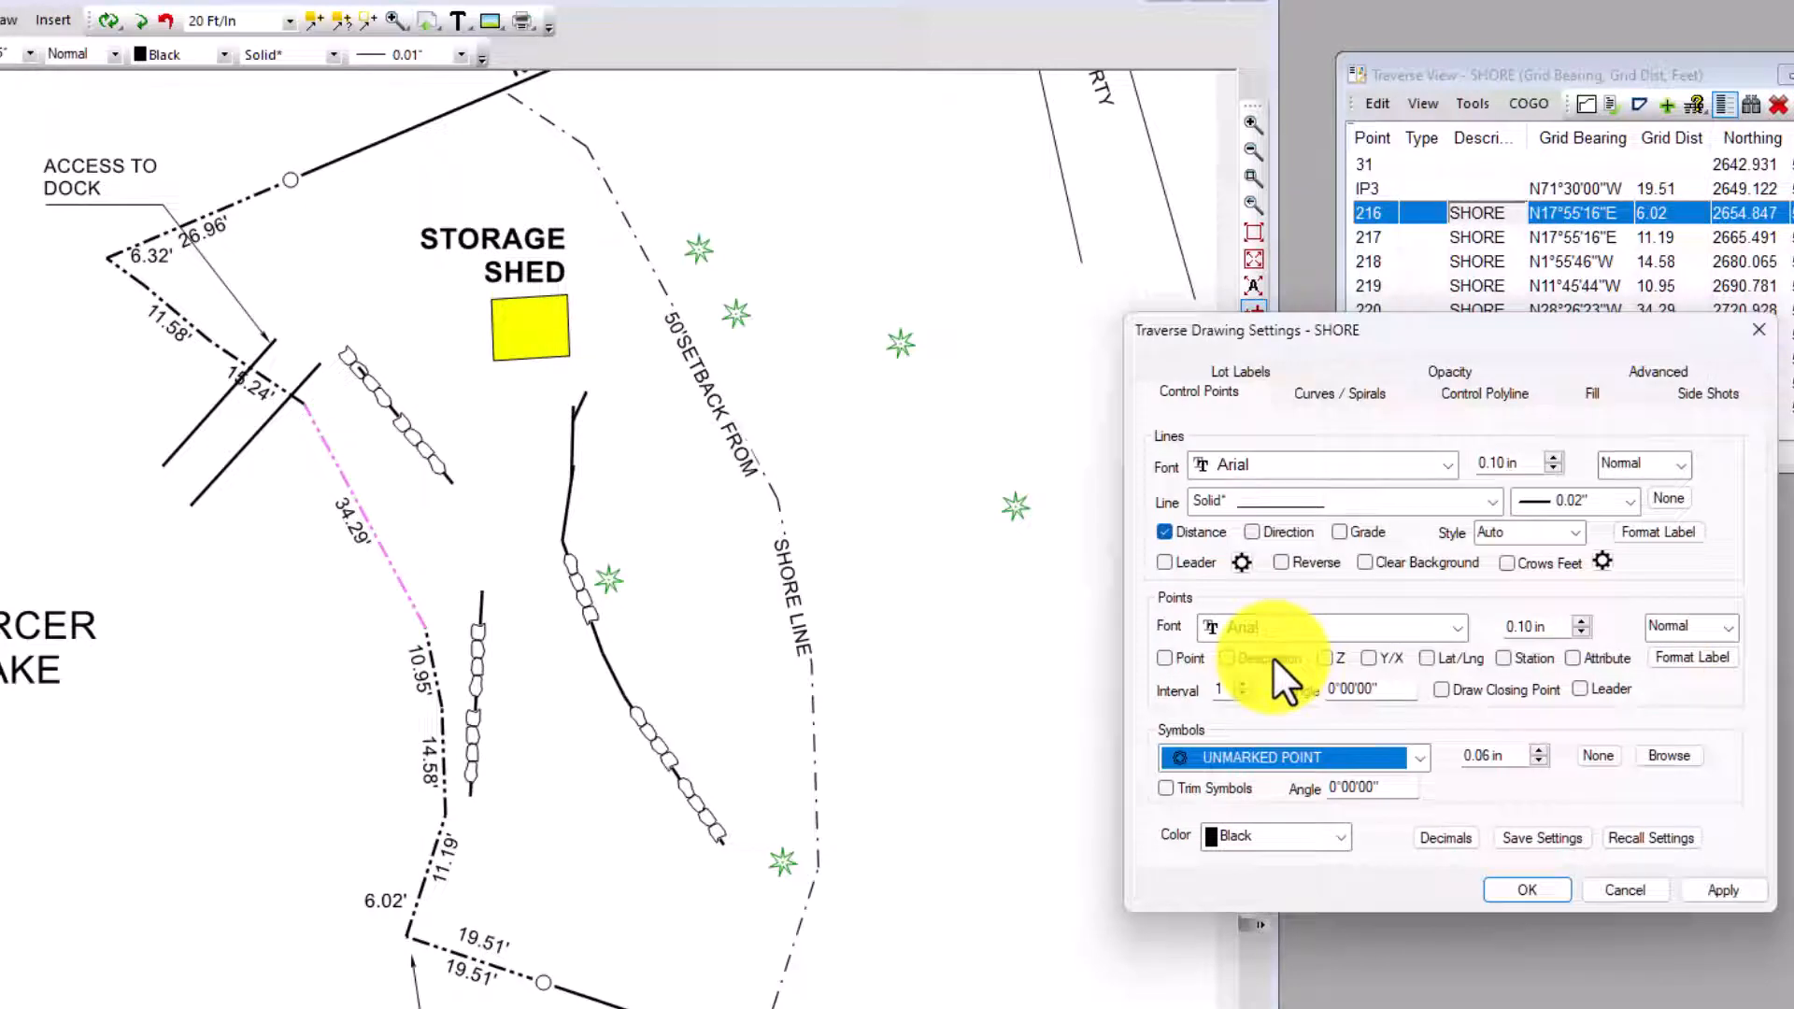
{"action": "left_click", "coordinate": [1705, 884]}
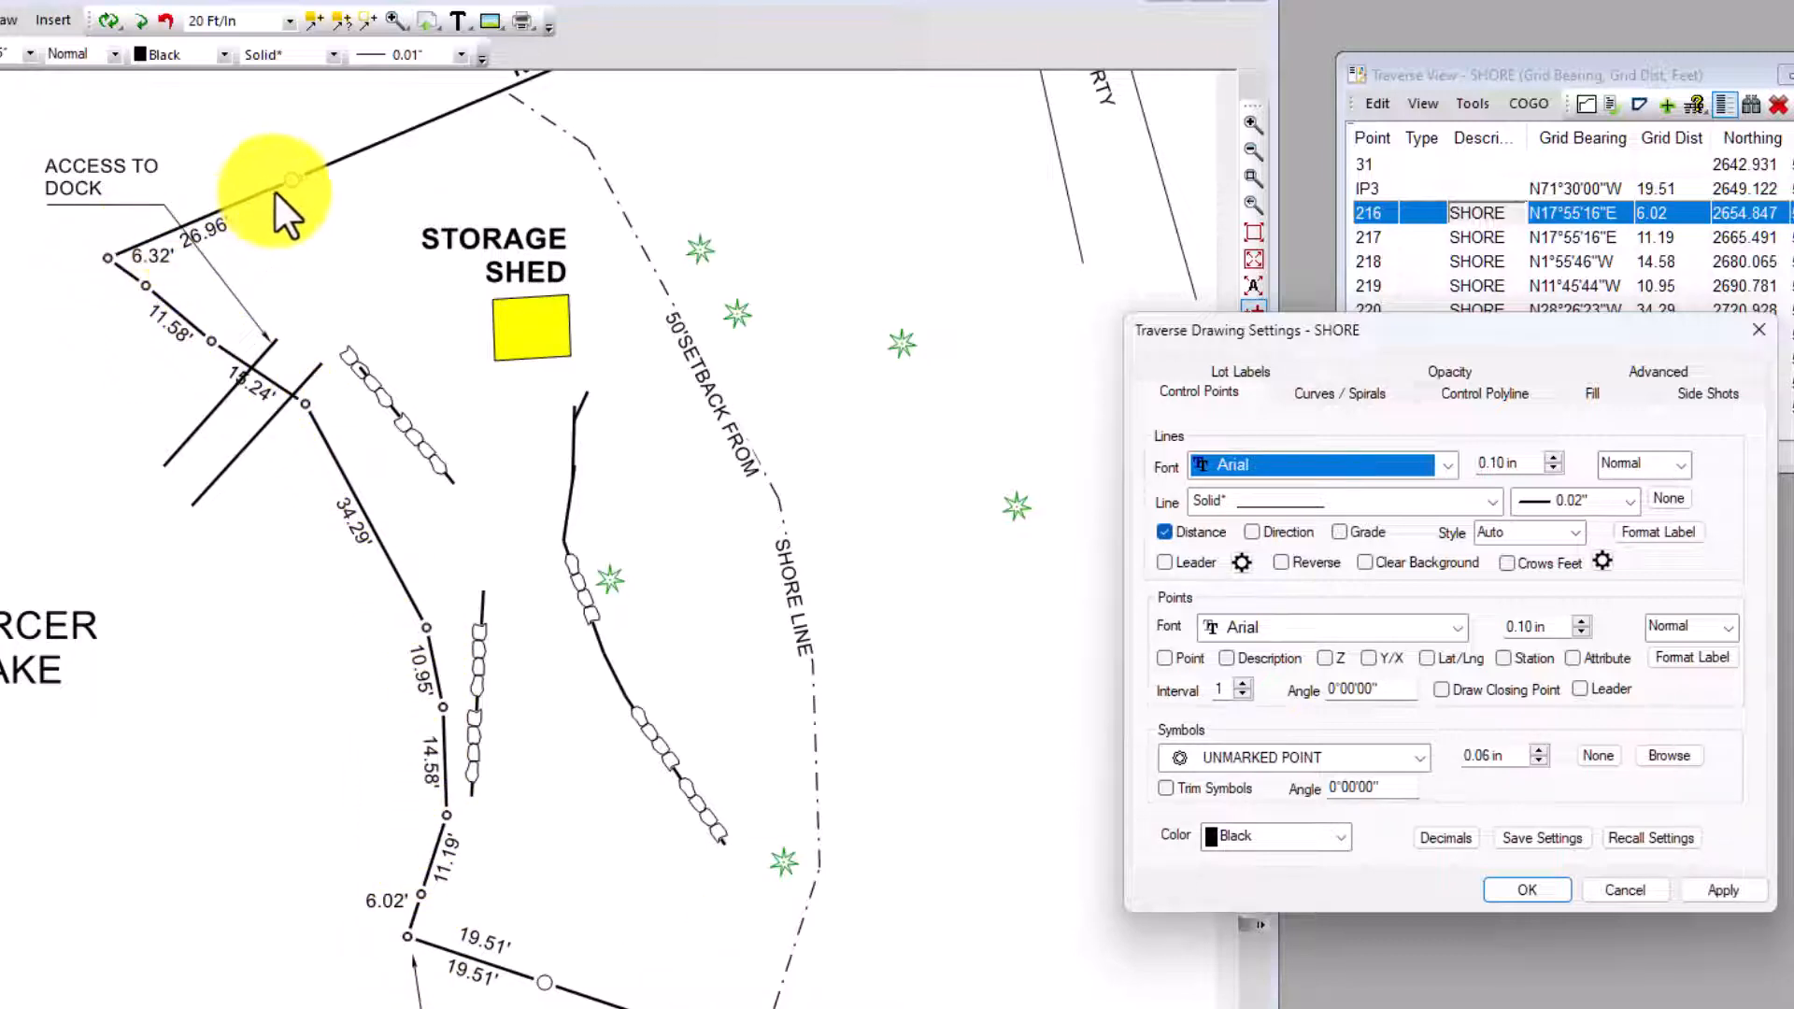
Draw the SHORE traverse as one continuous polyline with Curve Fit smoothing and accept the drawing settings.
{"action": "left_click", "coordinate": [1485, 392]}
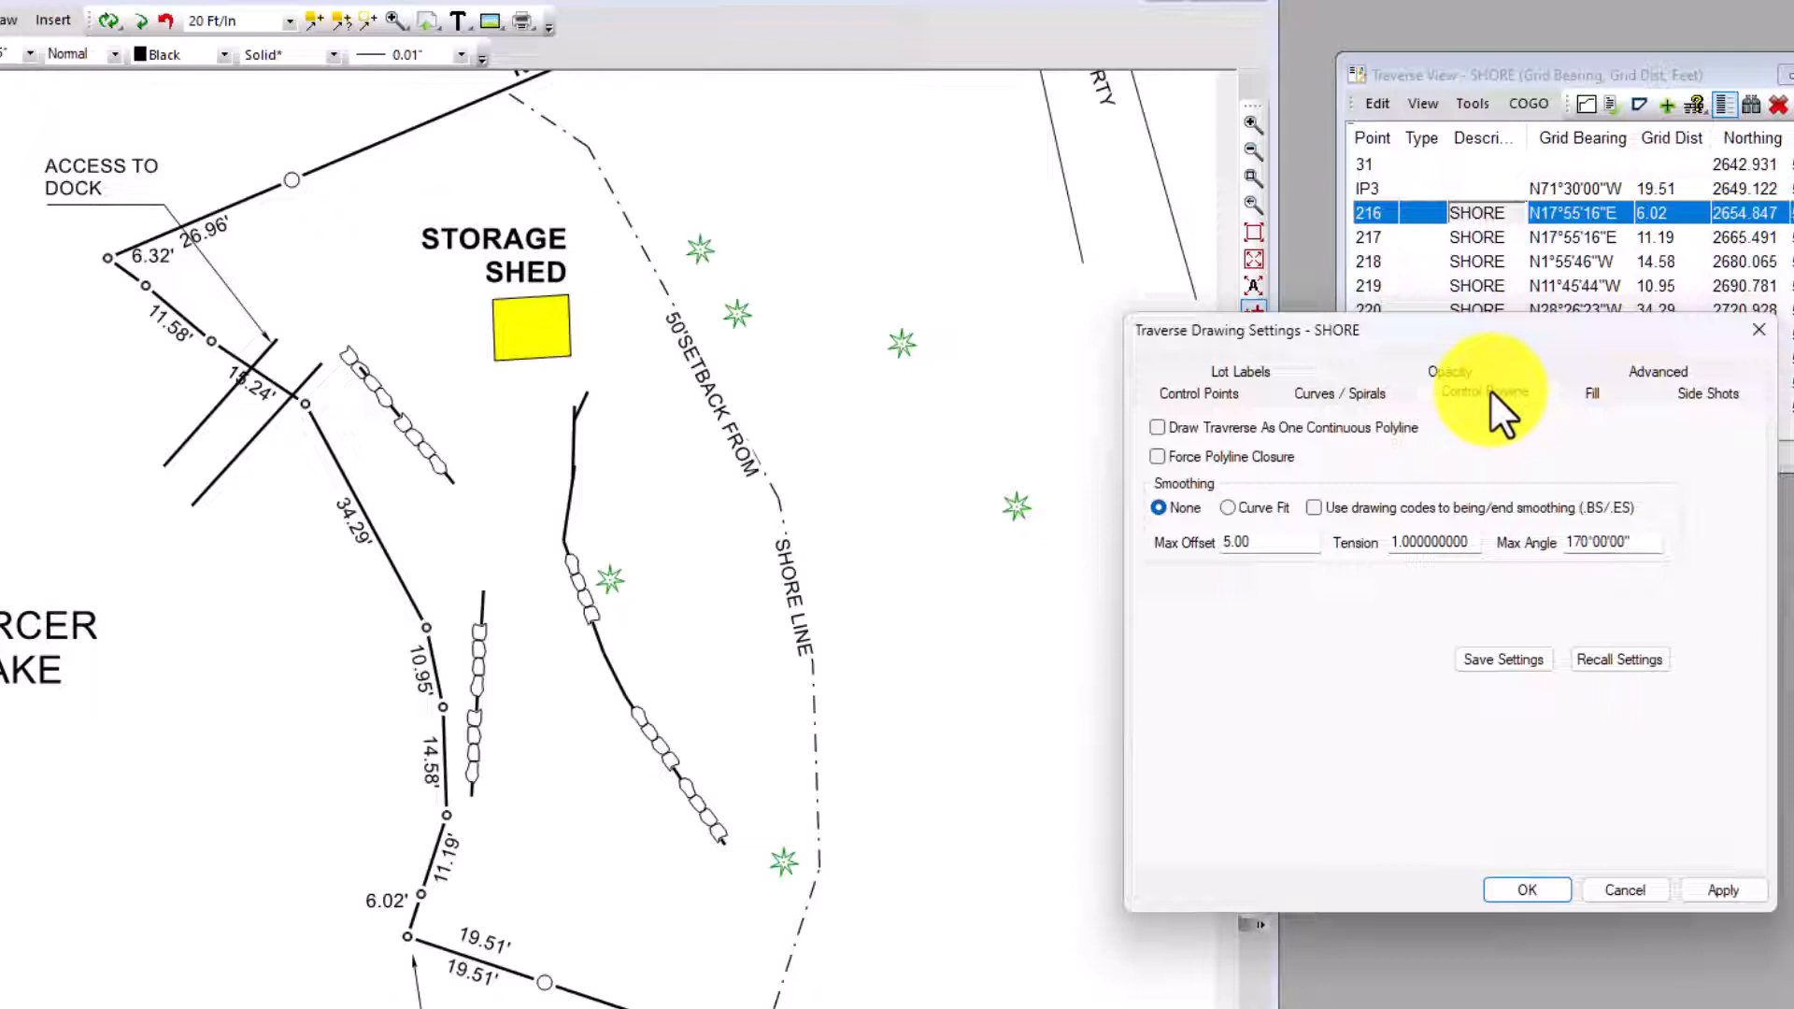
{"action": "left_click", "coordinate": [1156, 426]}
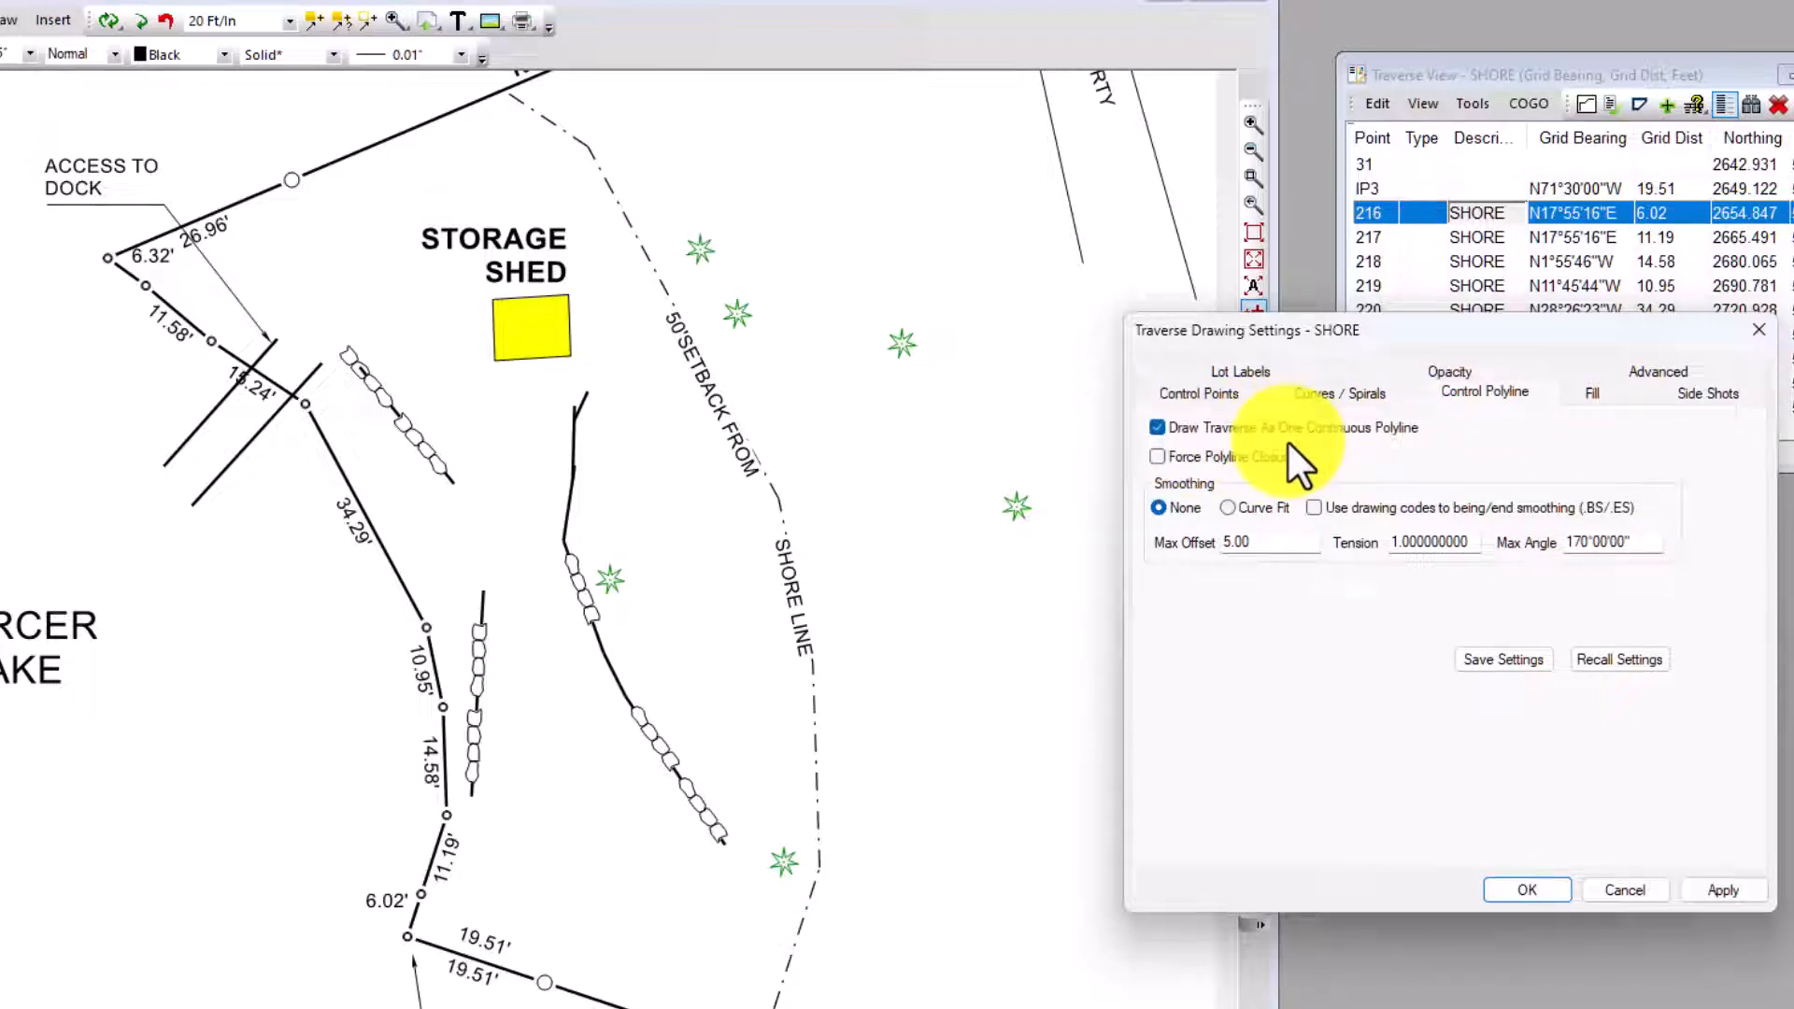
{"action": "left_click", "coordinate": [1227, 507]}
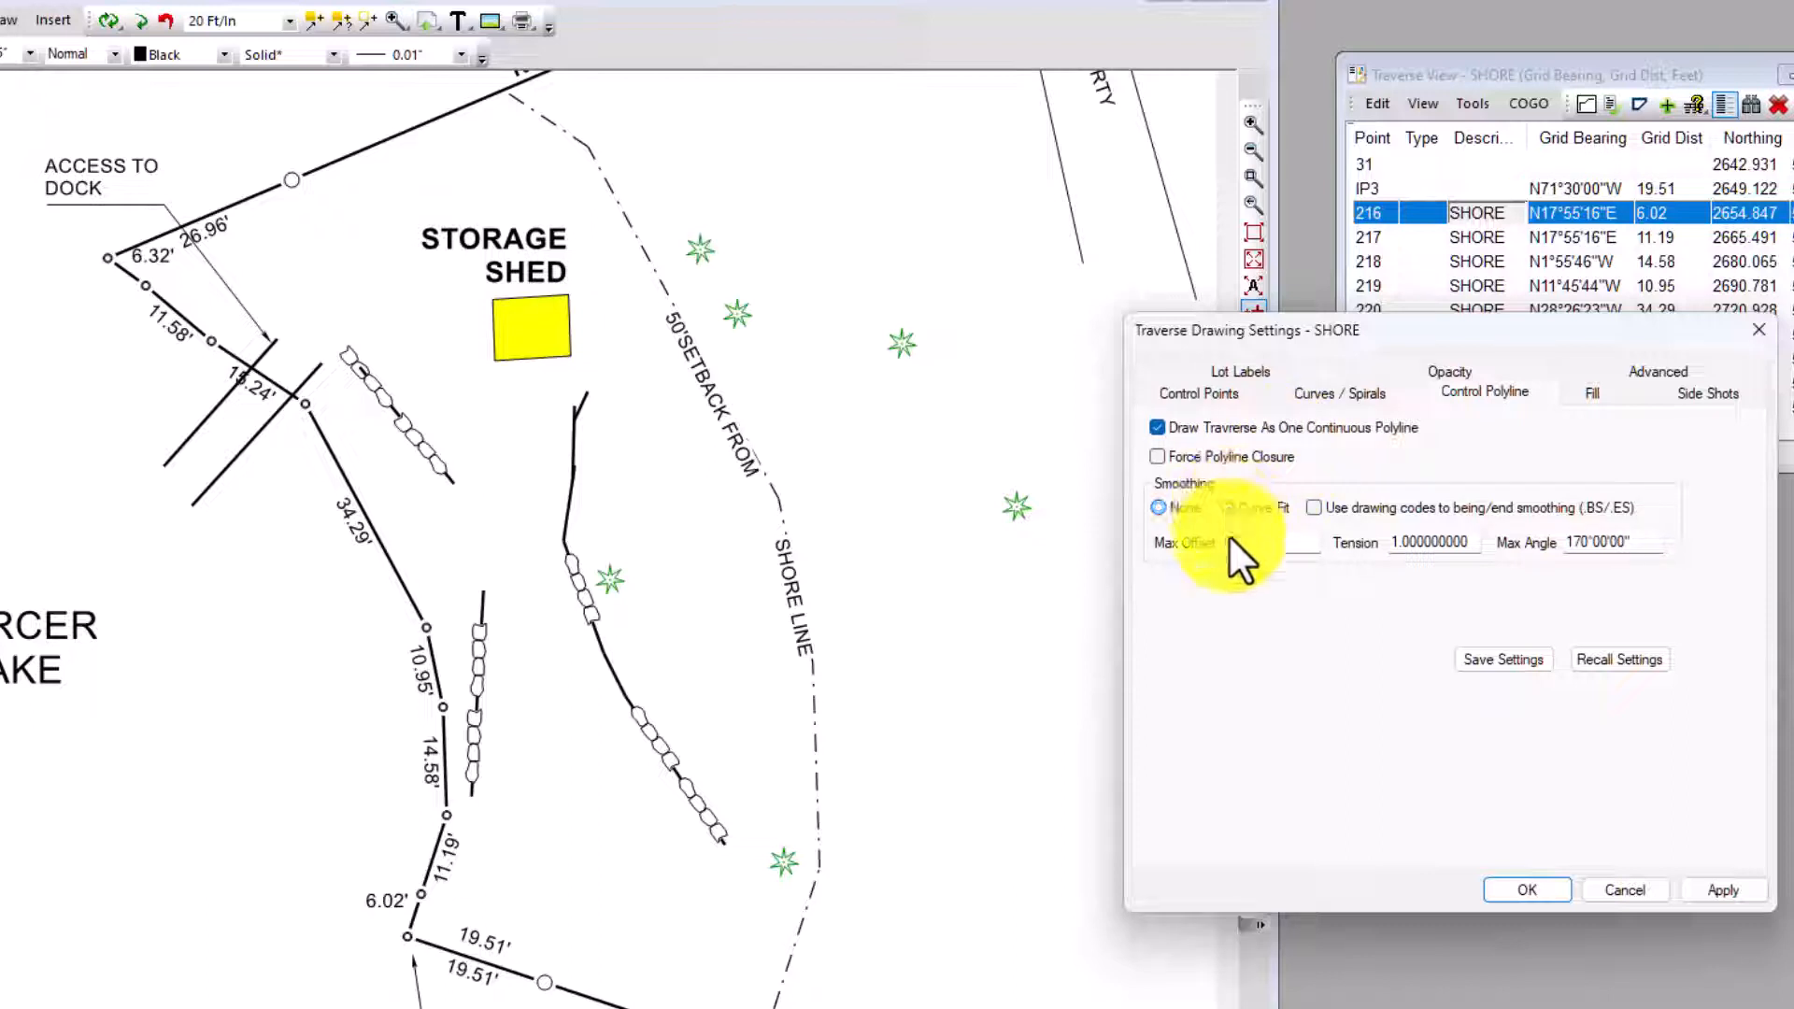
{"action": "left_click", "coordinate": [1724, 888]}
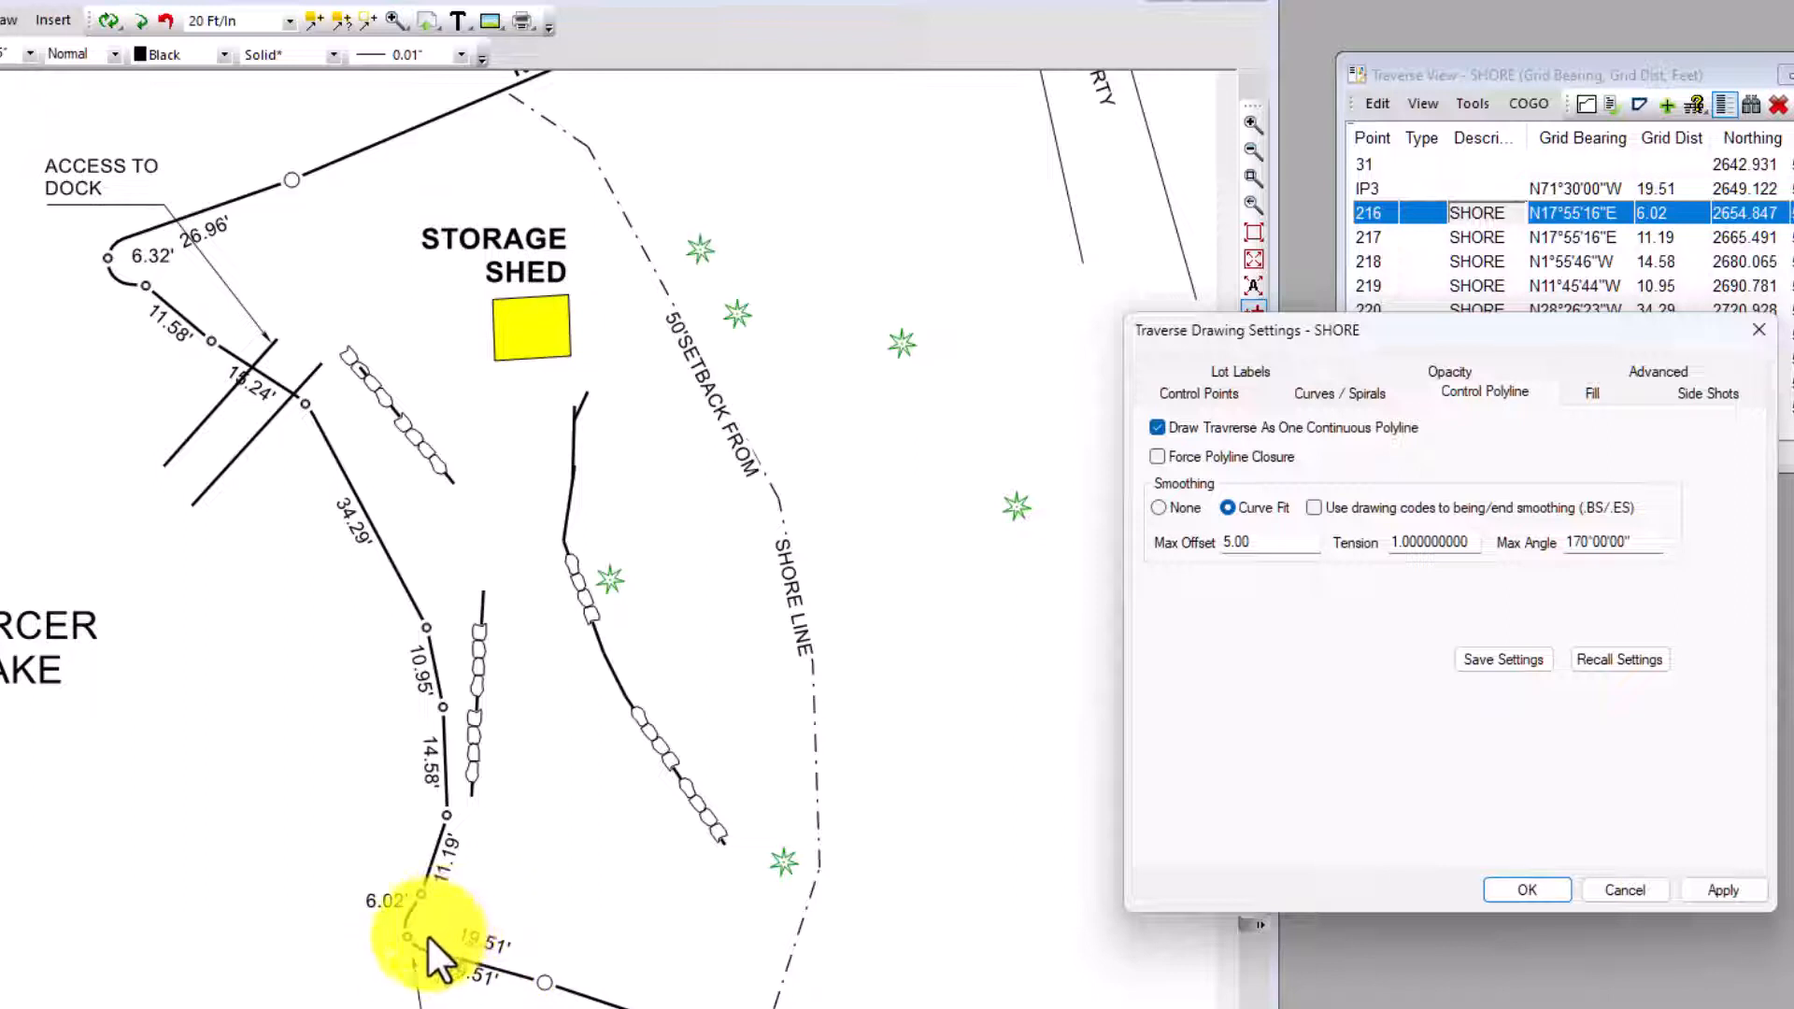
{"action": "left_click", "coordinate": [1532, 892]}
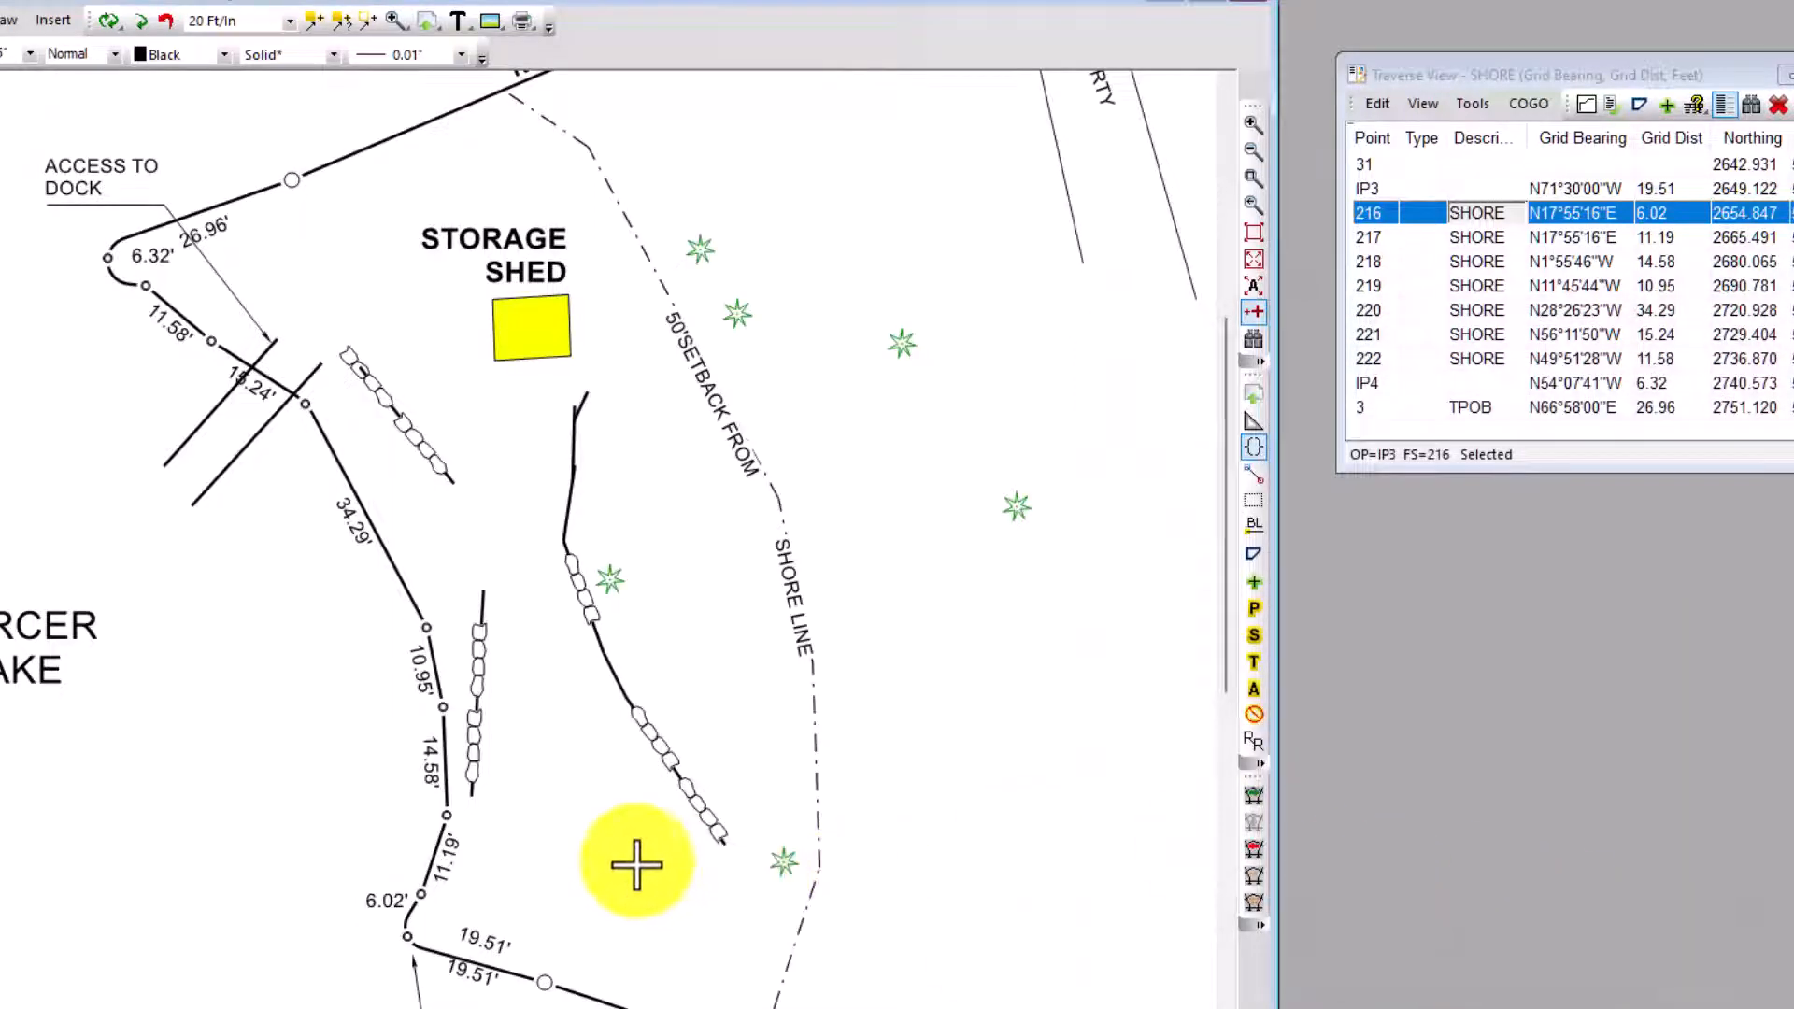
Begin smoothing at point 216 of the SHORE traverse and accept turning on control polyline smoothing with drawing codes.
{"action": "double_click", "coordinate": [424, 898]}
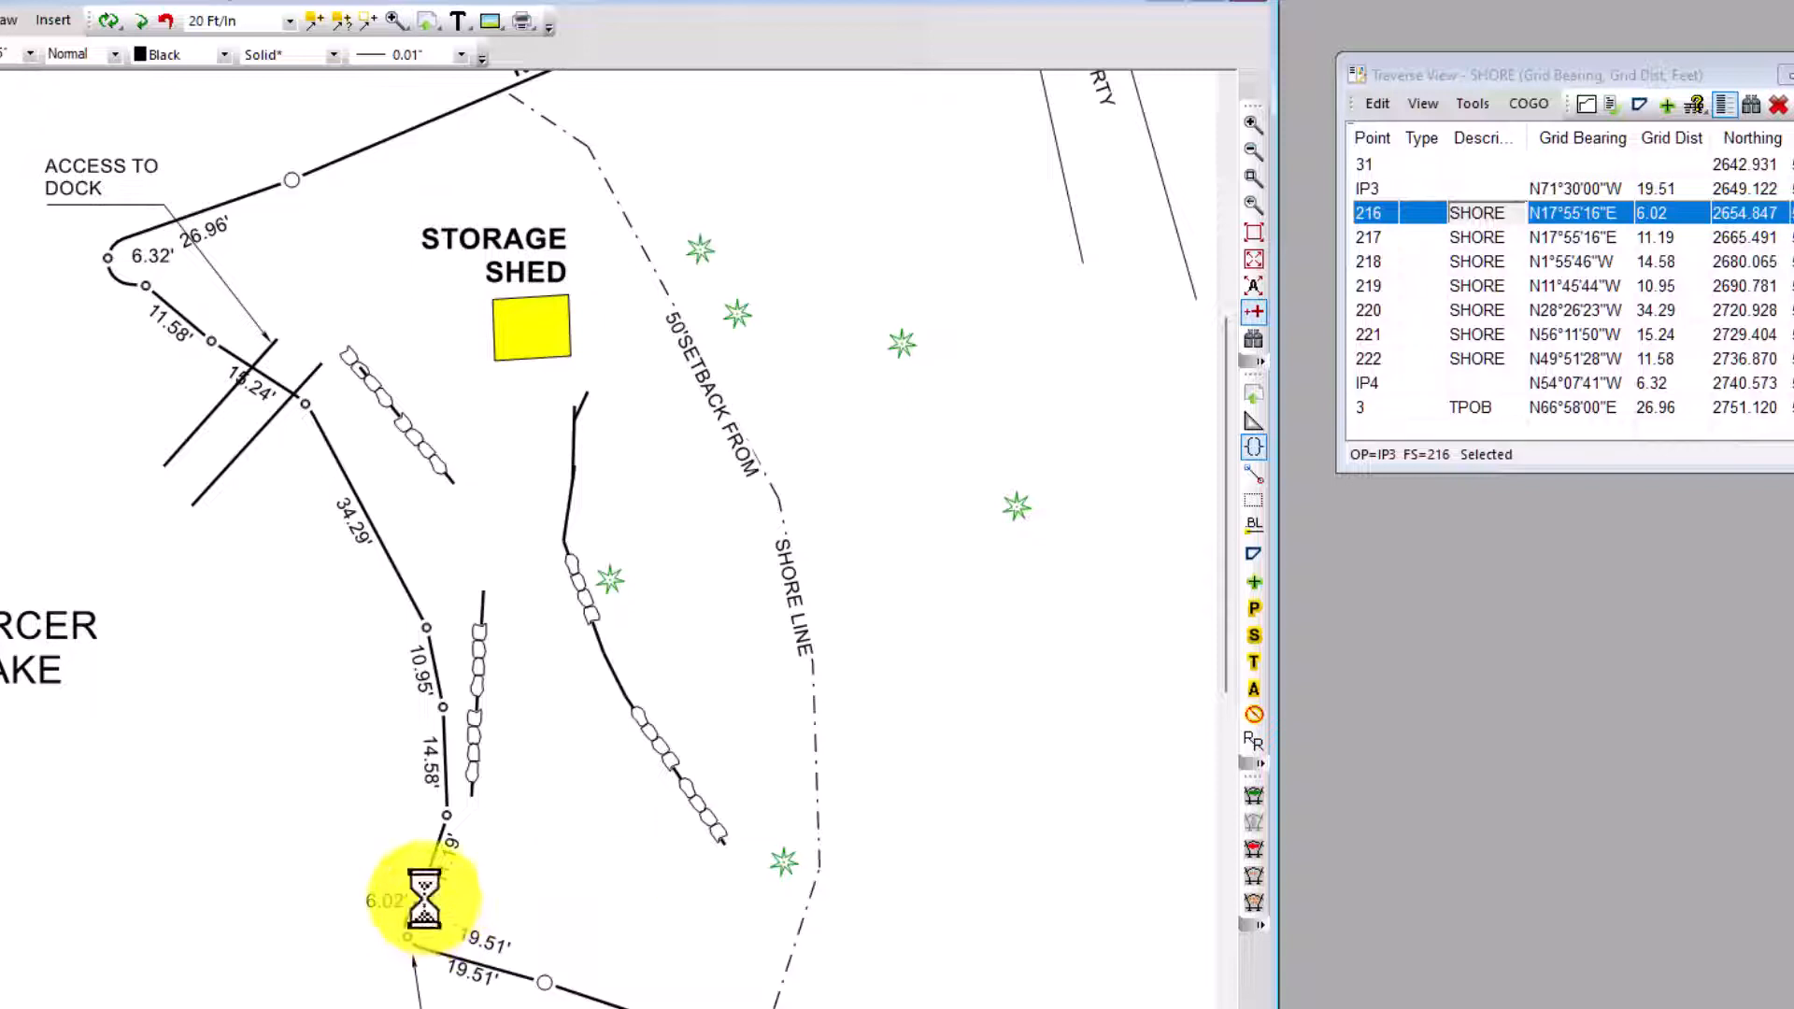
{"action": "mouse_move", "coordinate": [424, 899]}
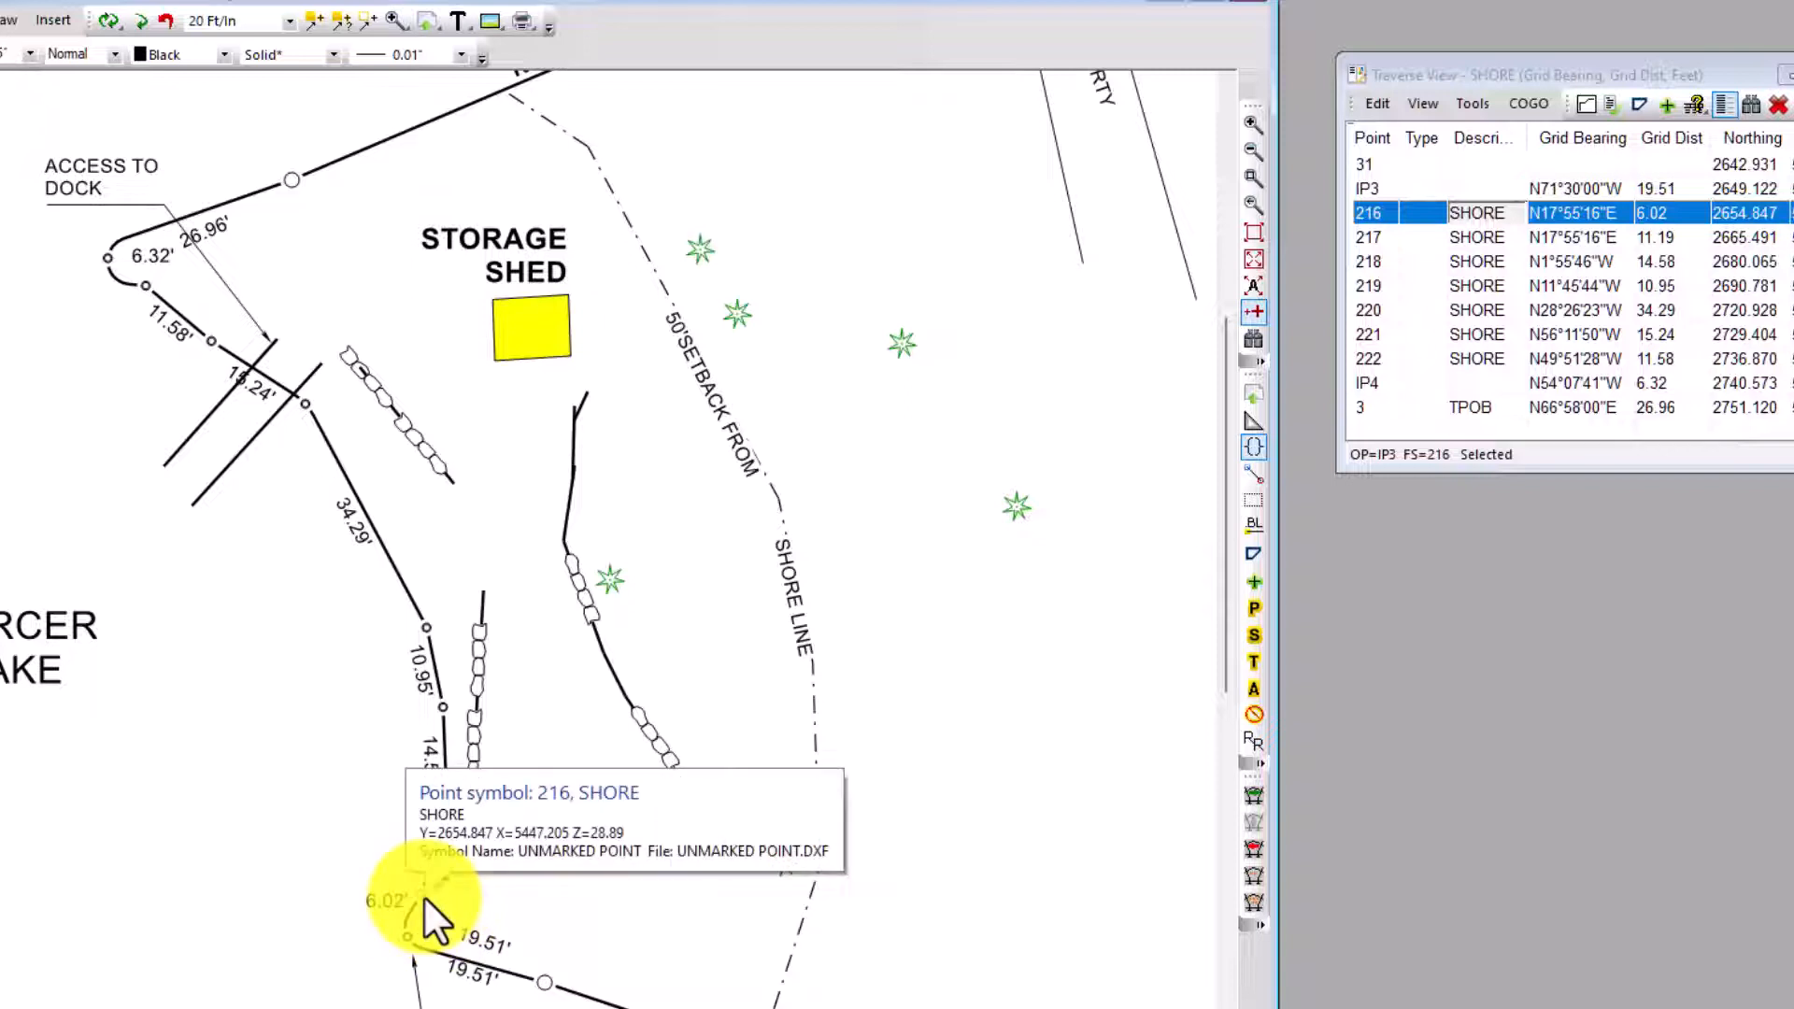
{"action": "right_click", "coordinate": [424, 896]}
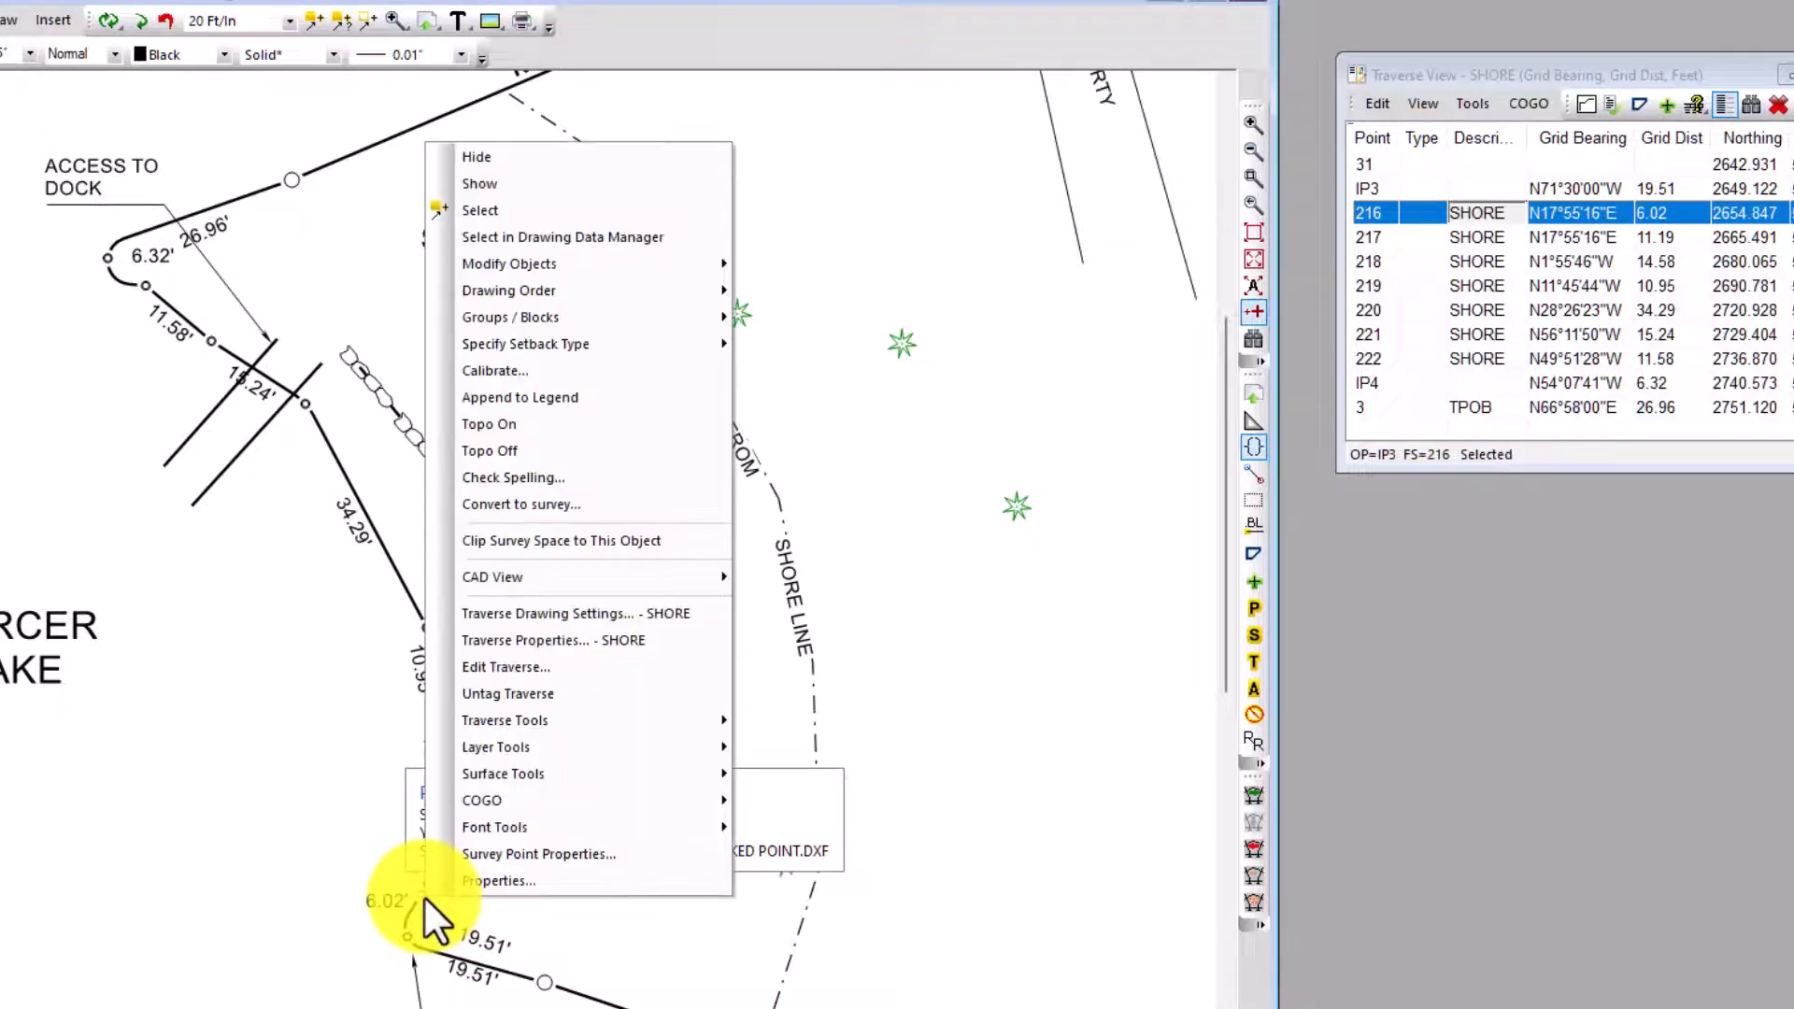
{"action": "mouse_move", "coordinate": [527, 720]}
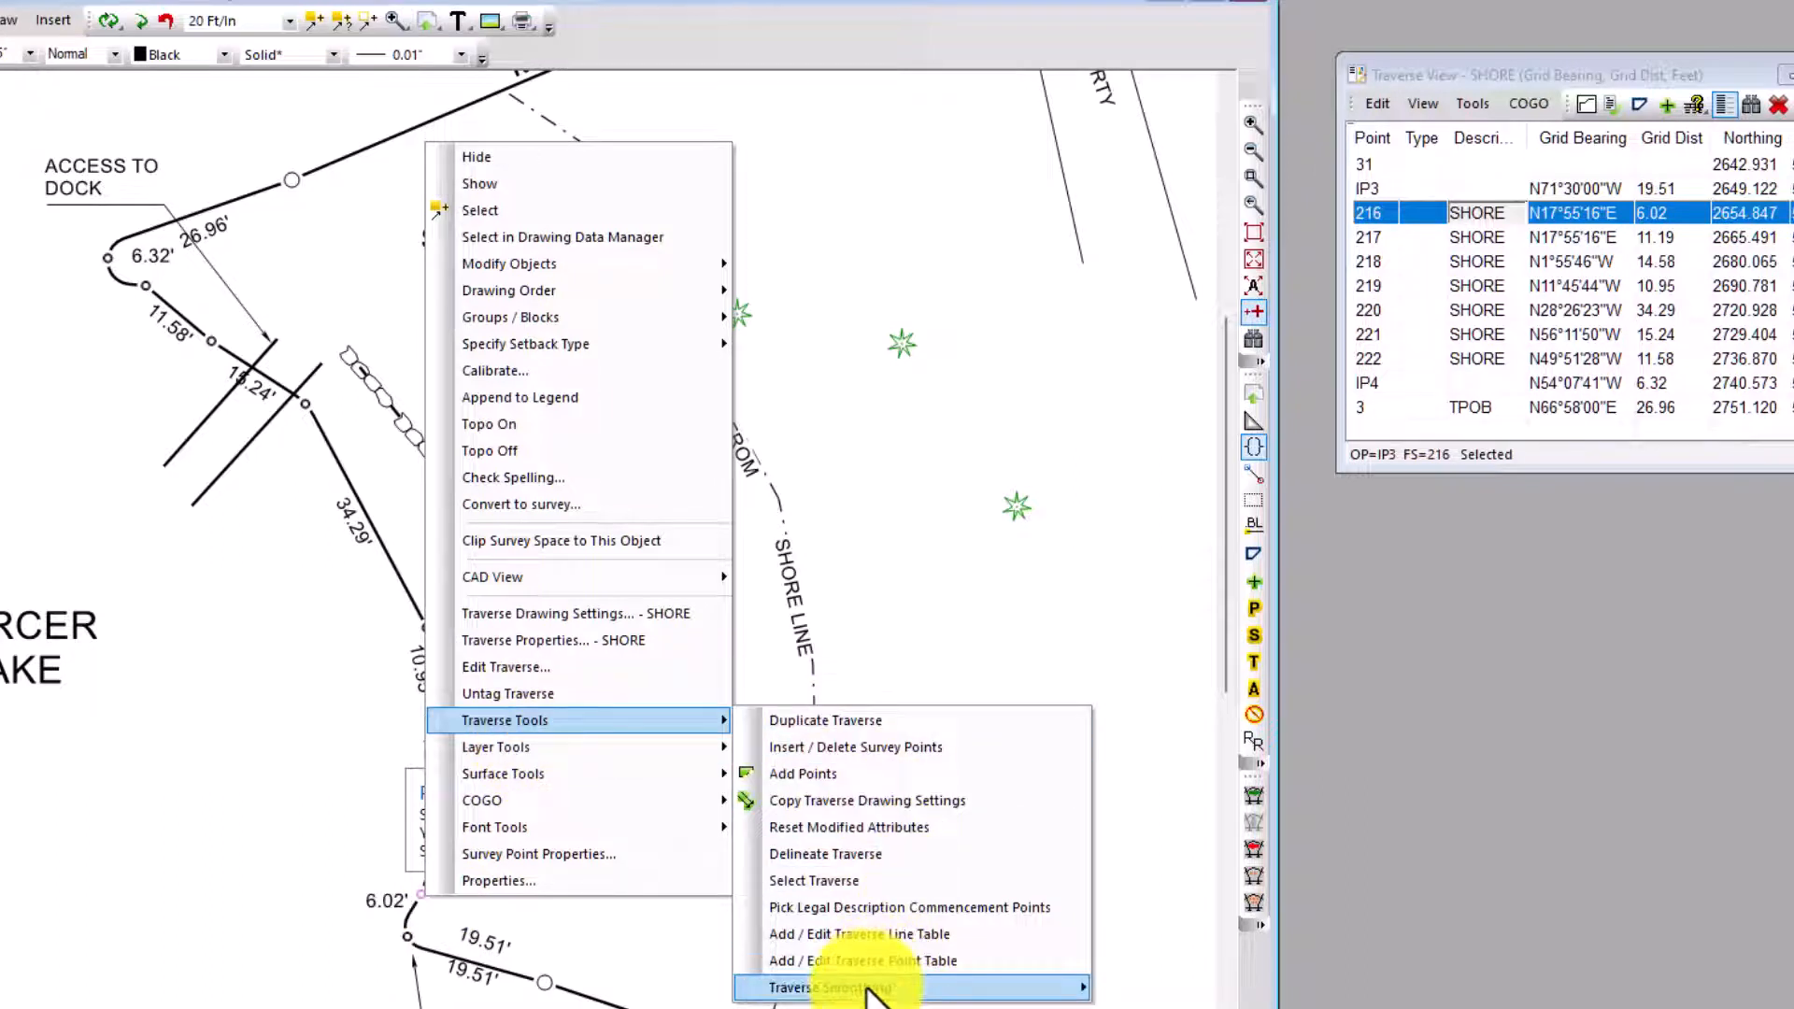
{"action": "mouse_move", "coordinate": [868, 989]}
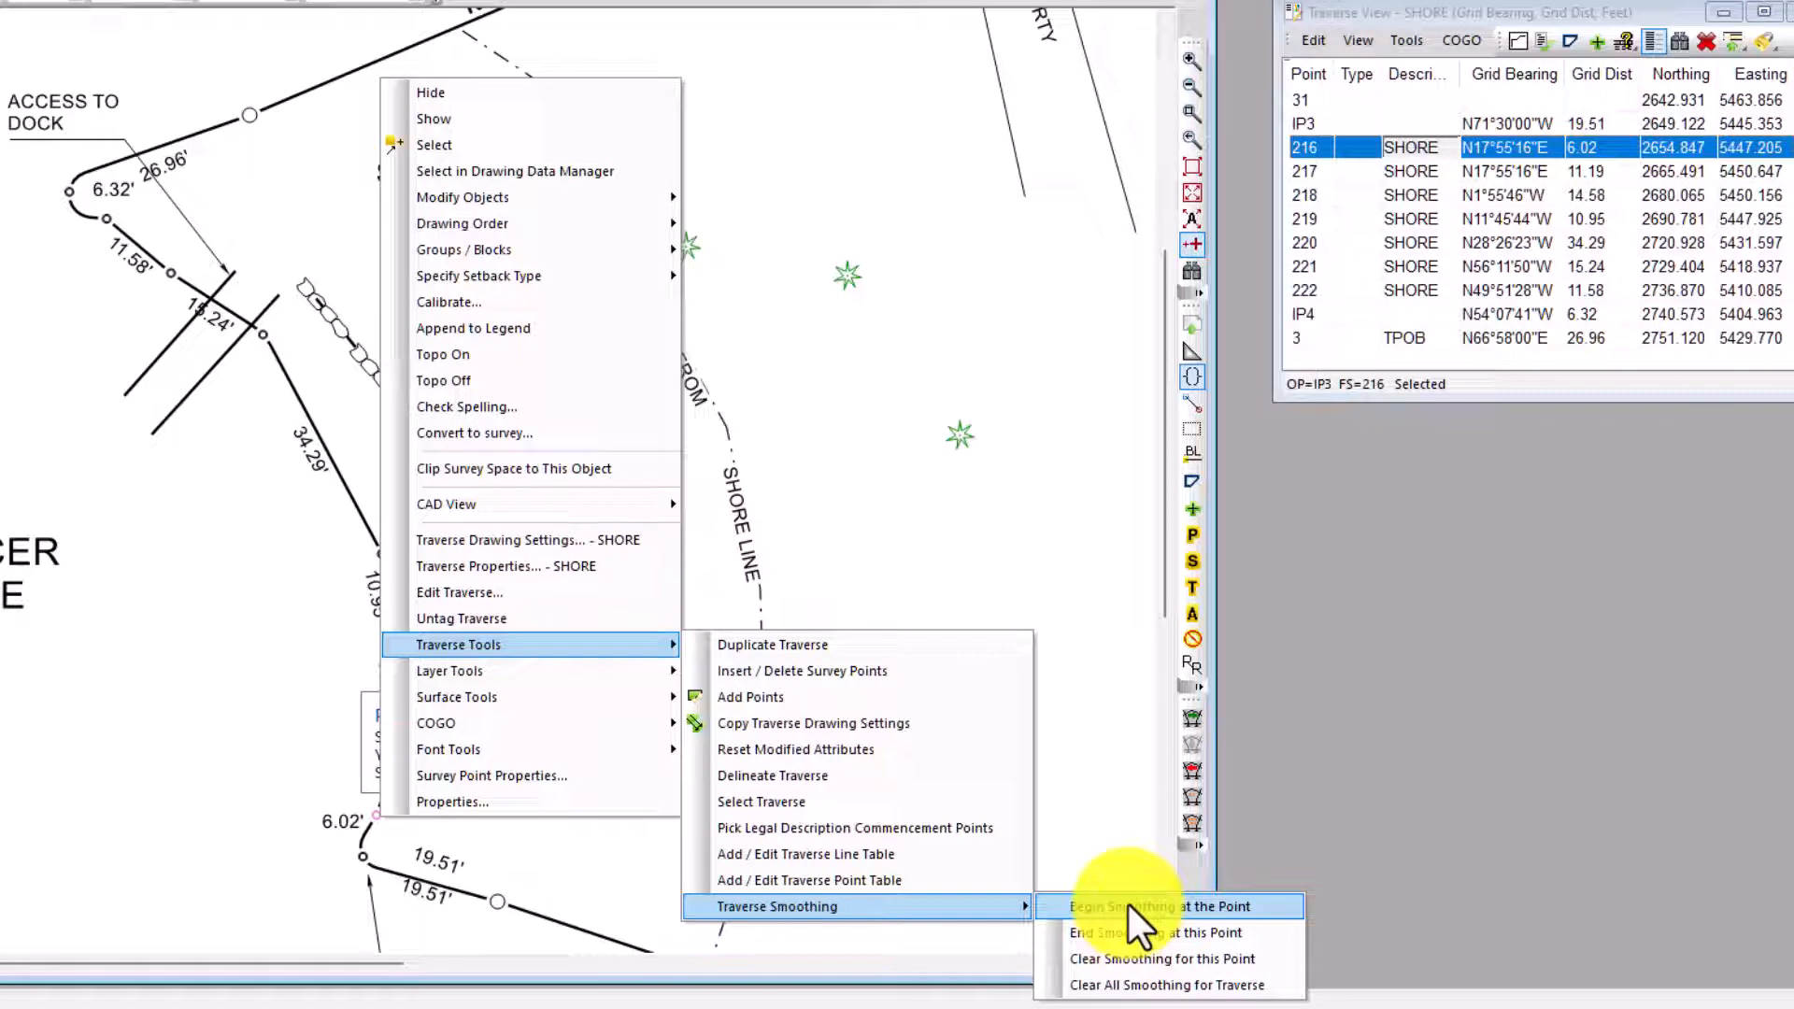
{"action": "left_click", "coordinate": [1128, 904]}
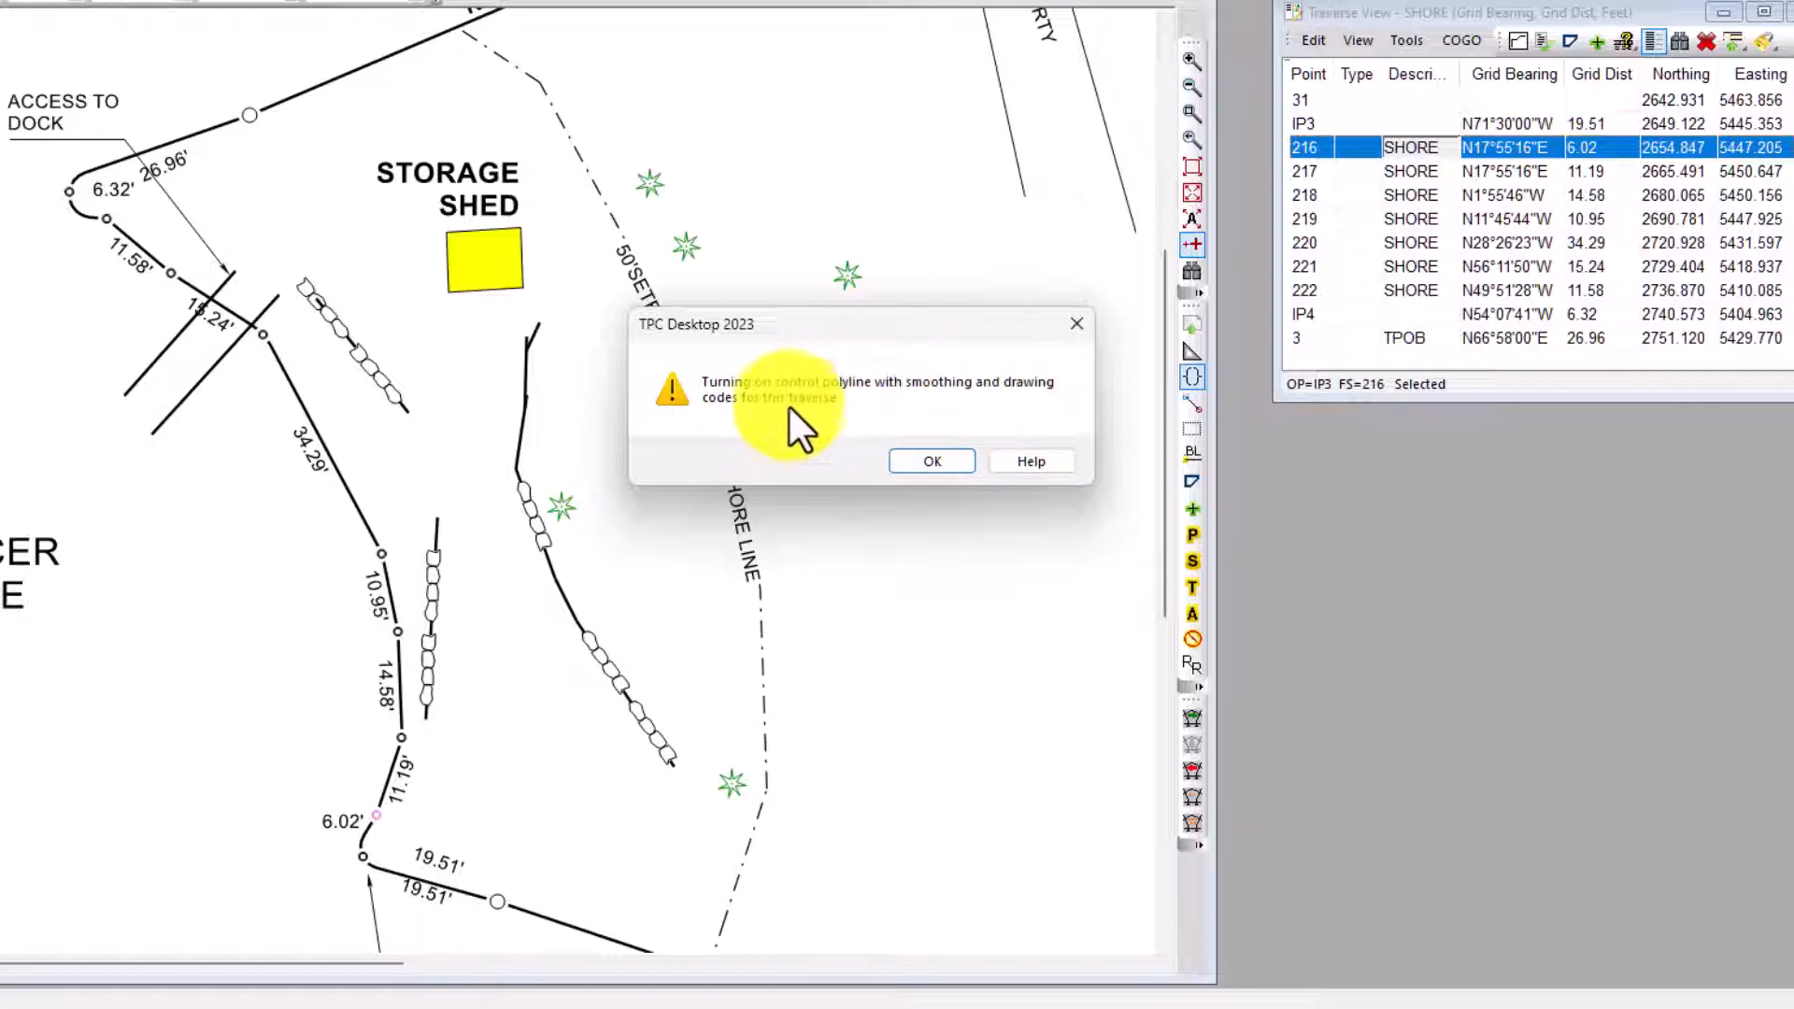
{"action": "left_click", "coordinate": [939, 461]}
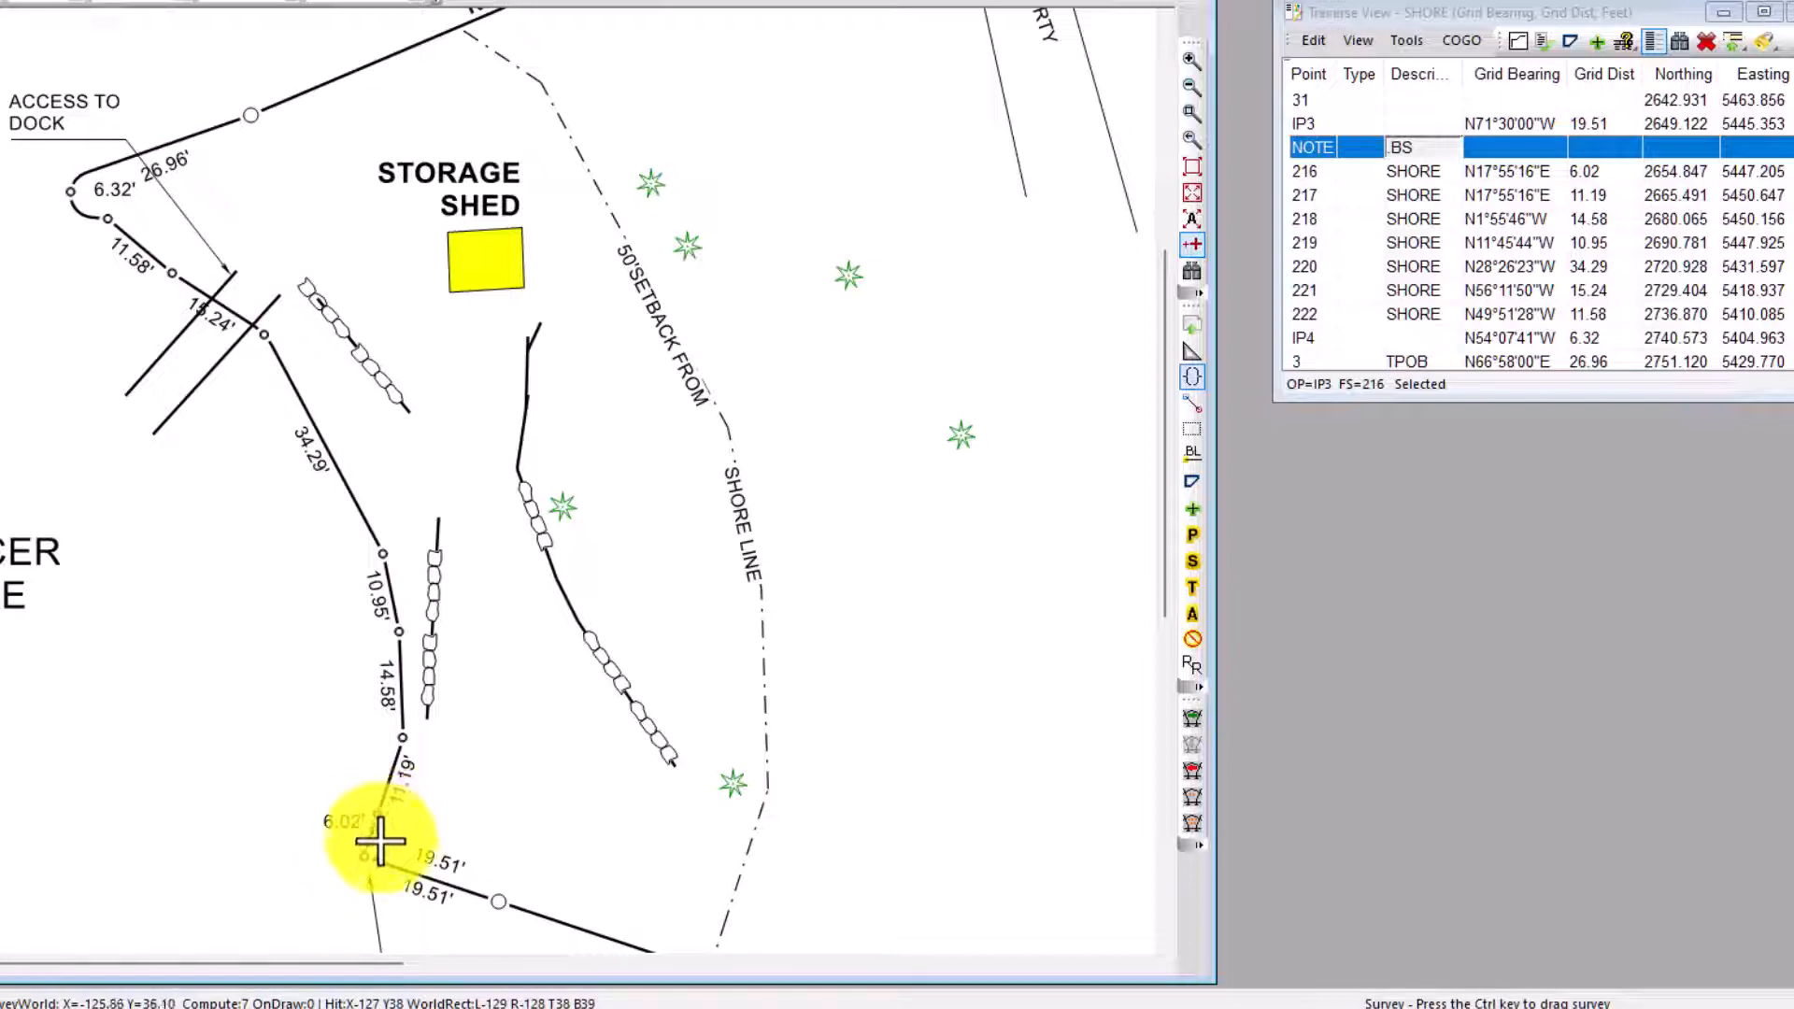
{"action": "mouse_move", "coordinate": [379, 823]}
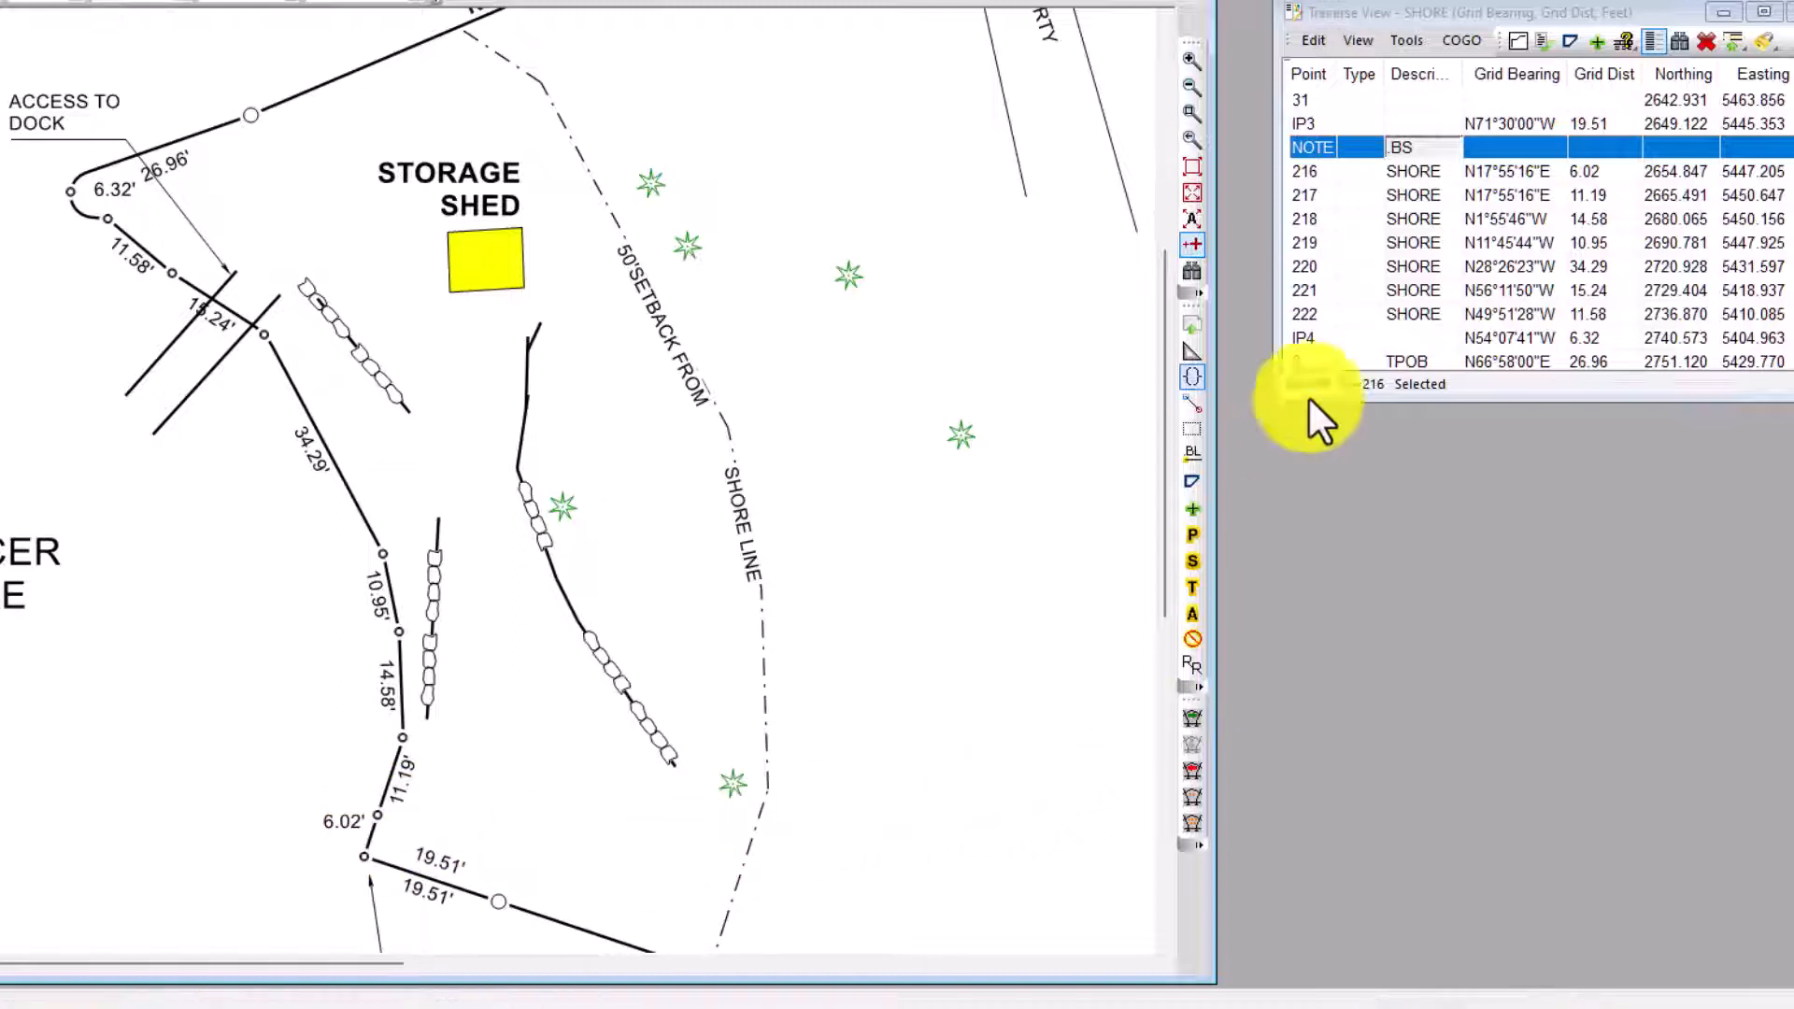
Examine the drawing codes available for insertion at point 216 in the SHORE traverse, including the one that begins smoothing.
{"action": "left_click", "coordinate": [1395, 5]}
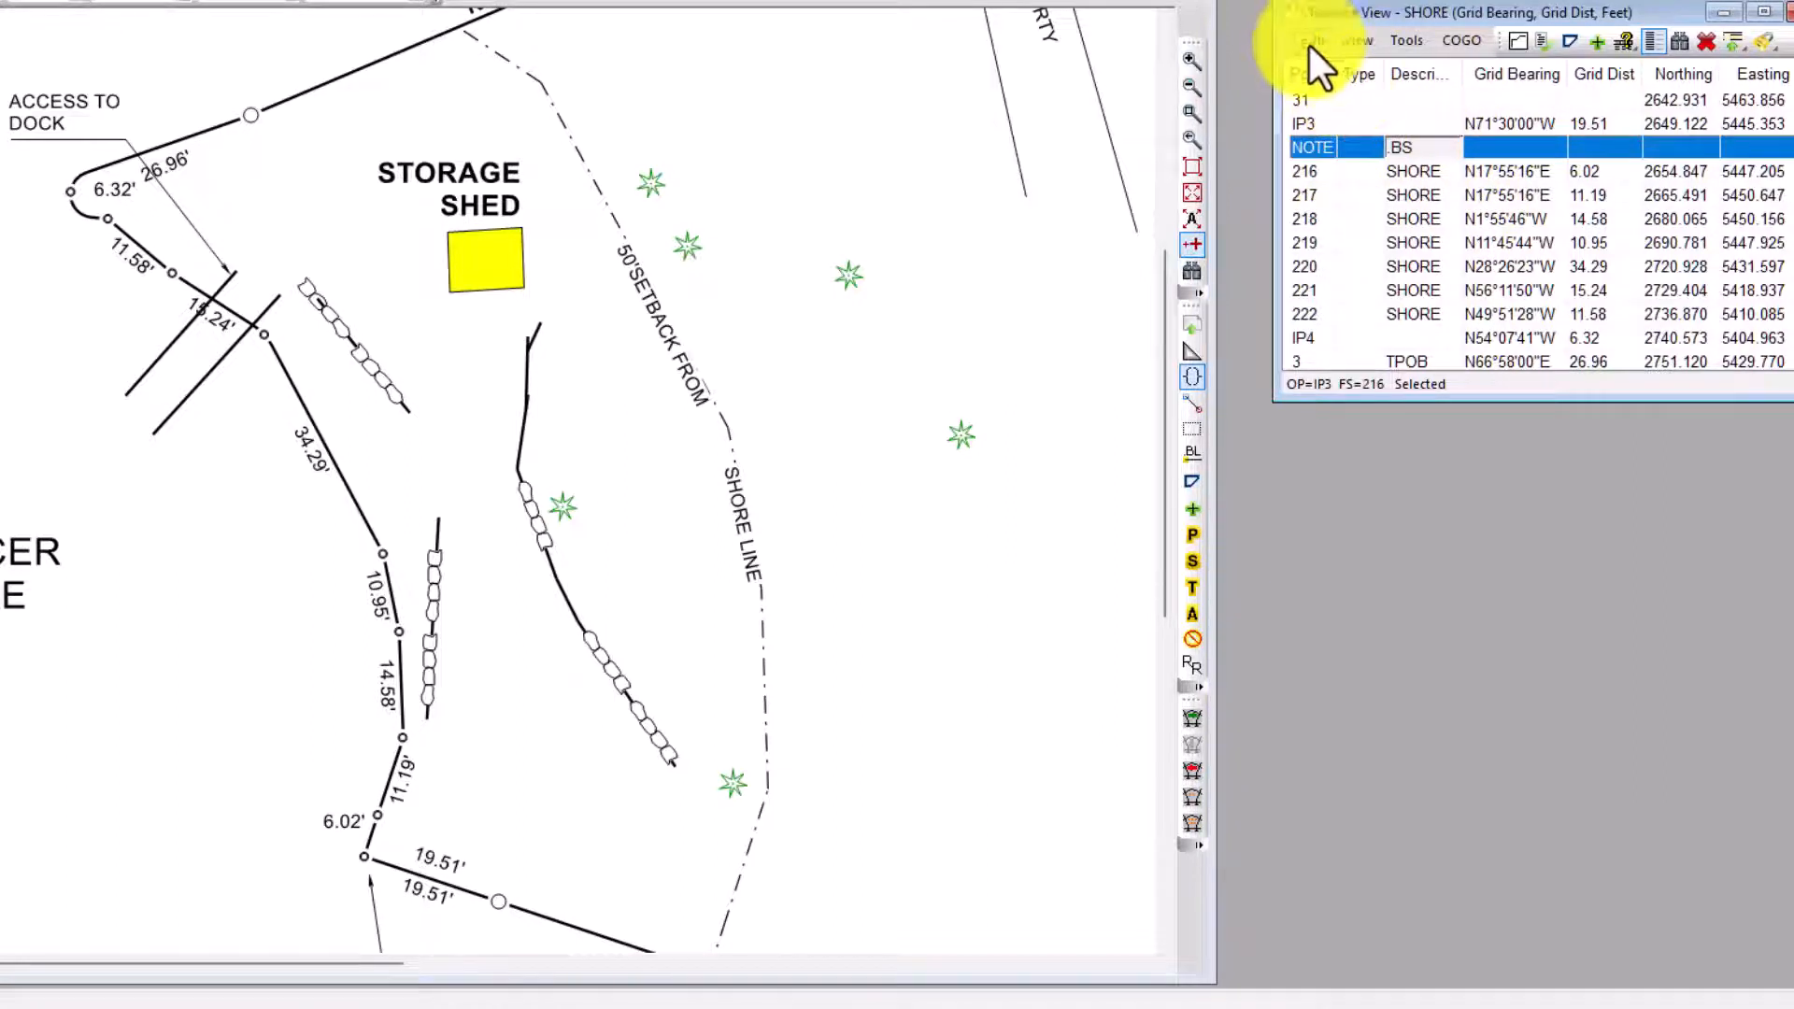
{"action": "left_click", "coordinate": [1312, 172]}
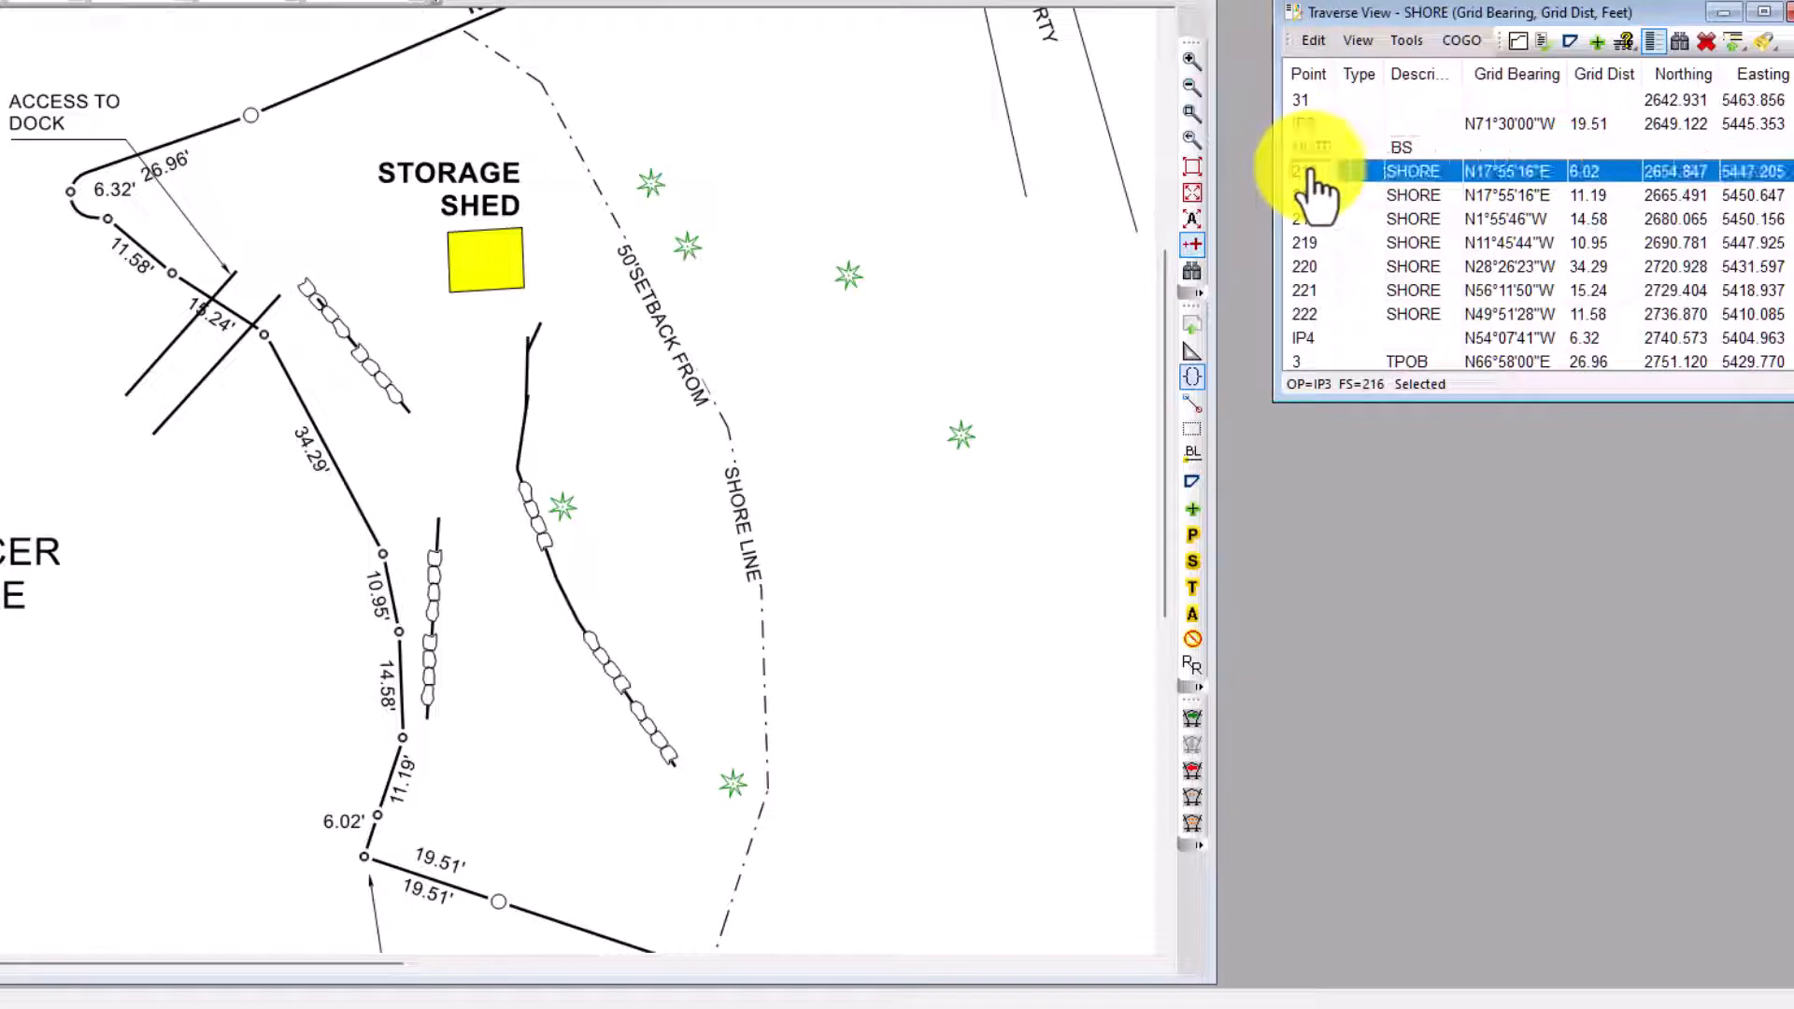
{"action": "left_click", "coordinate": [1311, 41]}
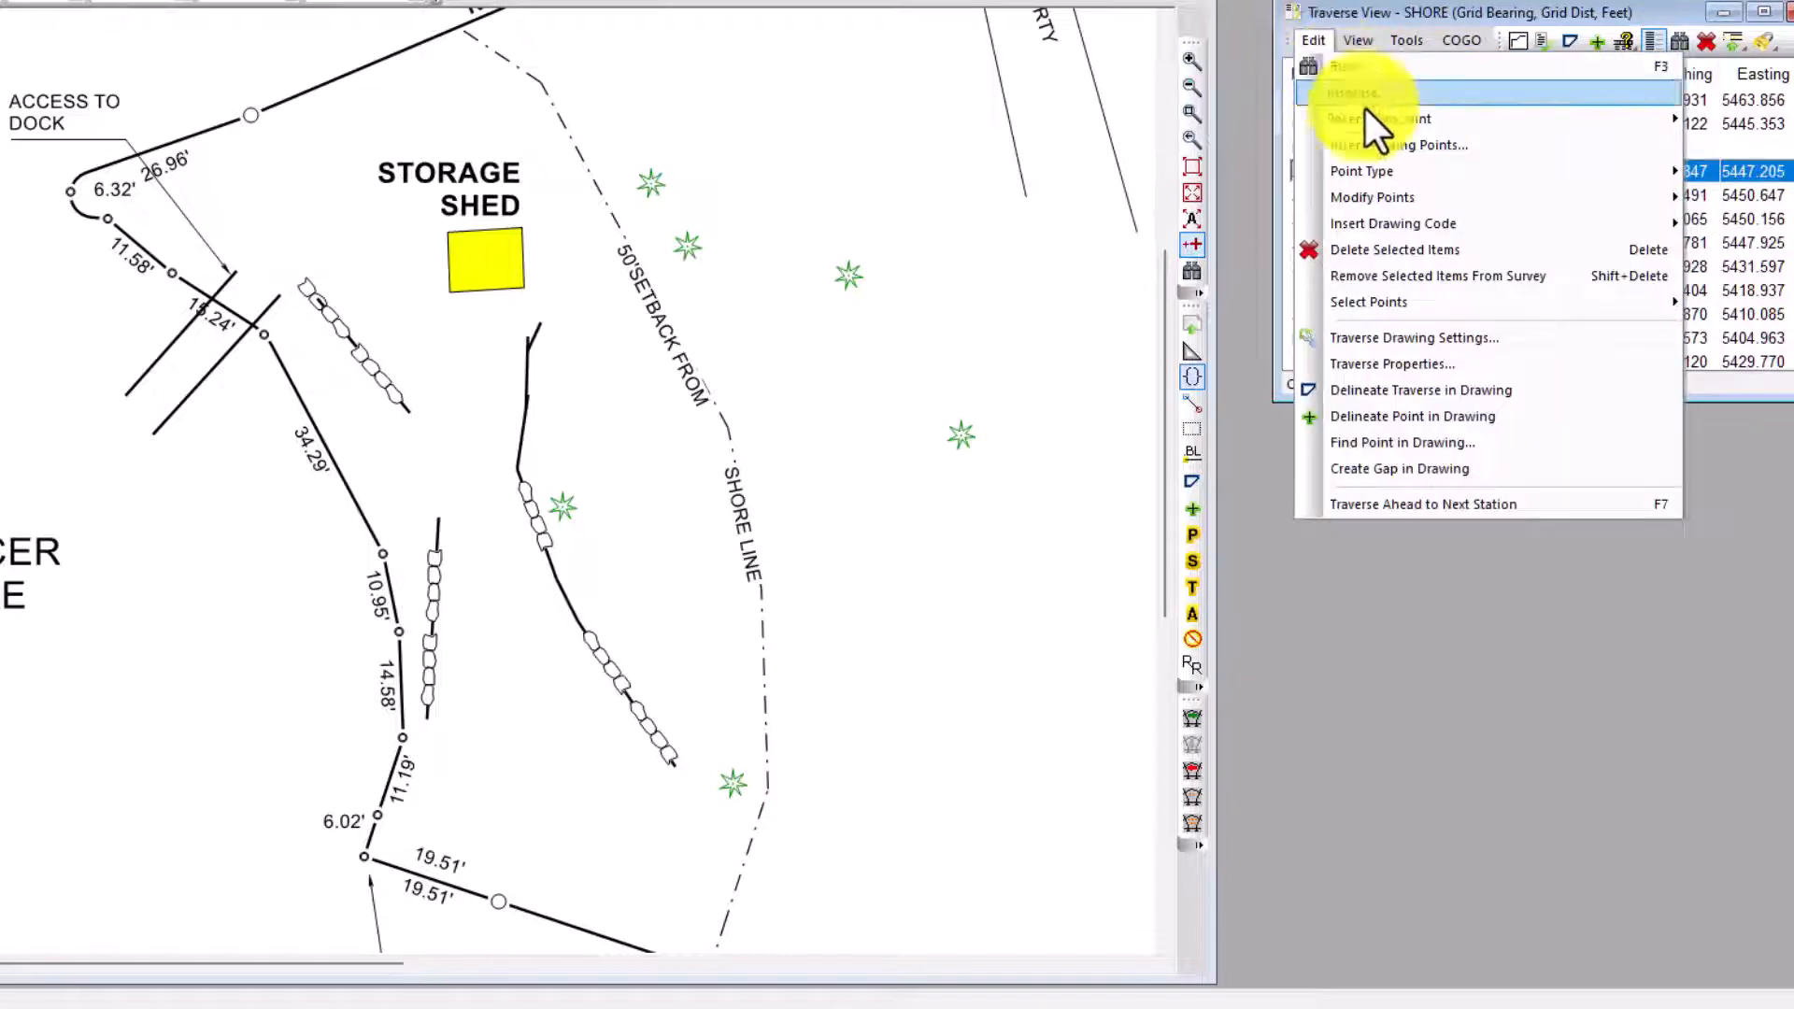
{"action": "mouse_move", "coordinate": [1370, 223]}
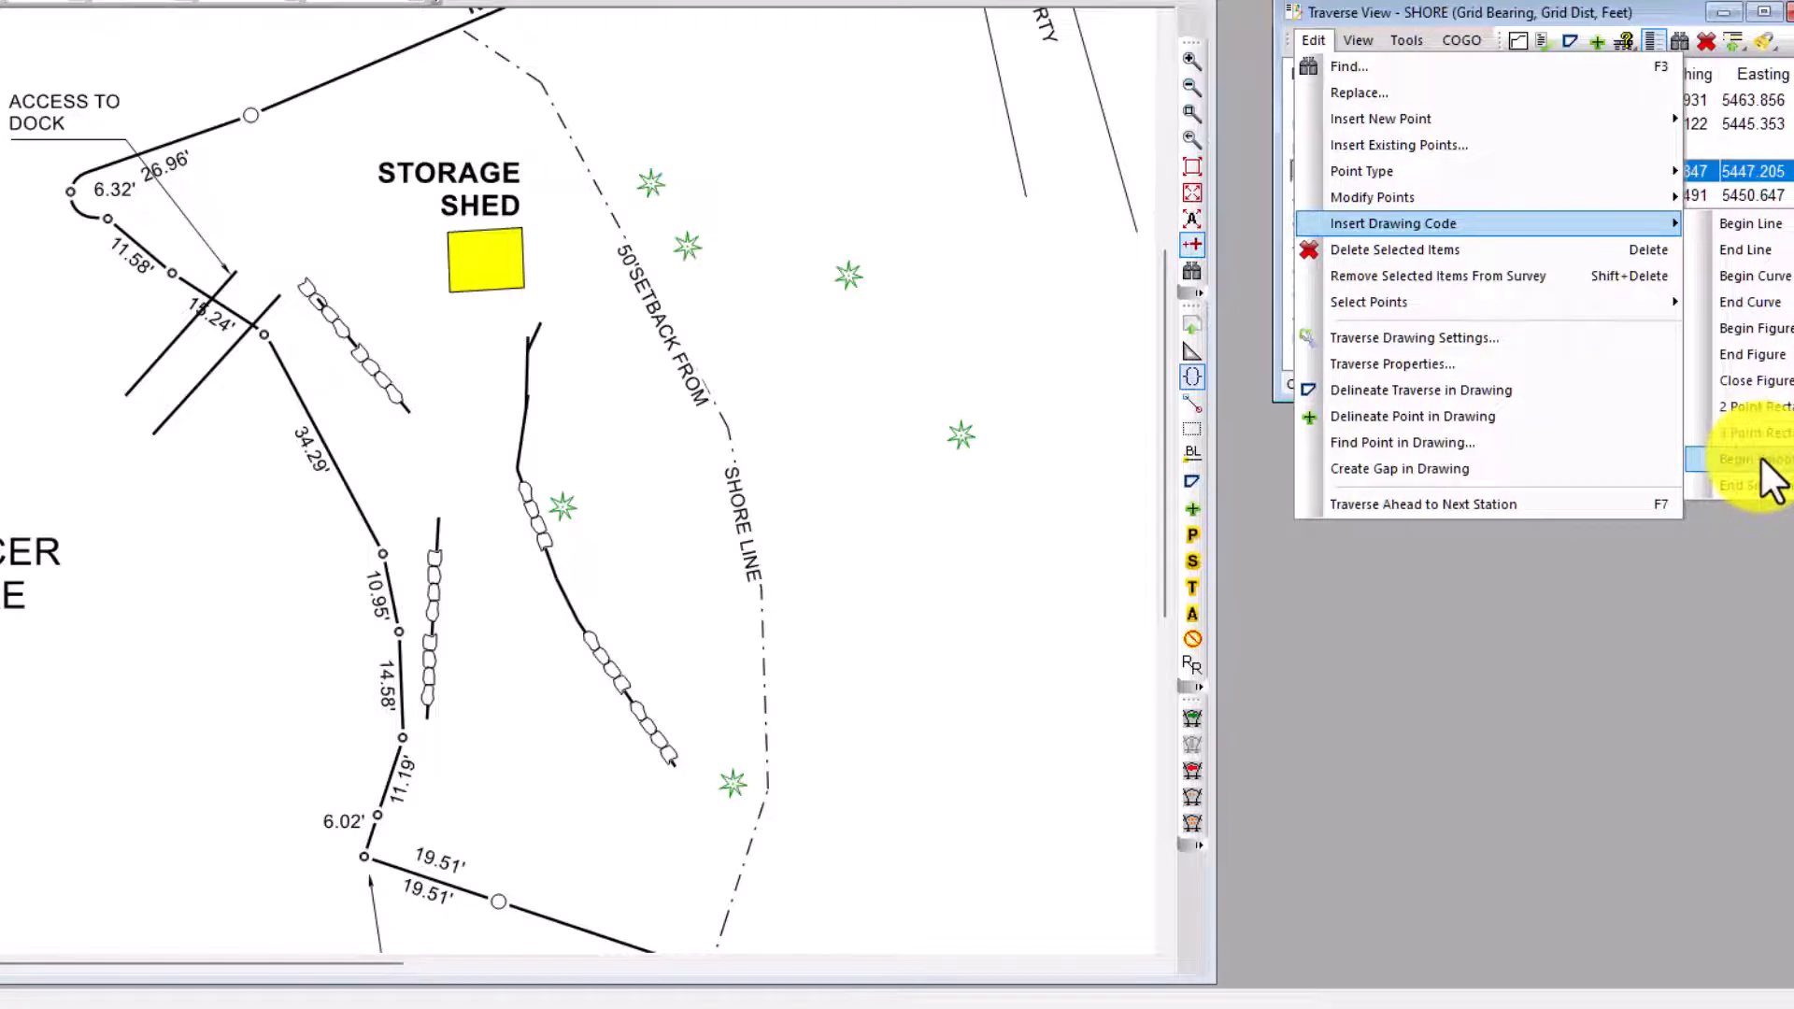
{"action": "left_click", "coordinate": [1753, 575]}
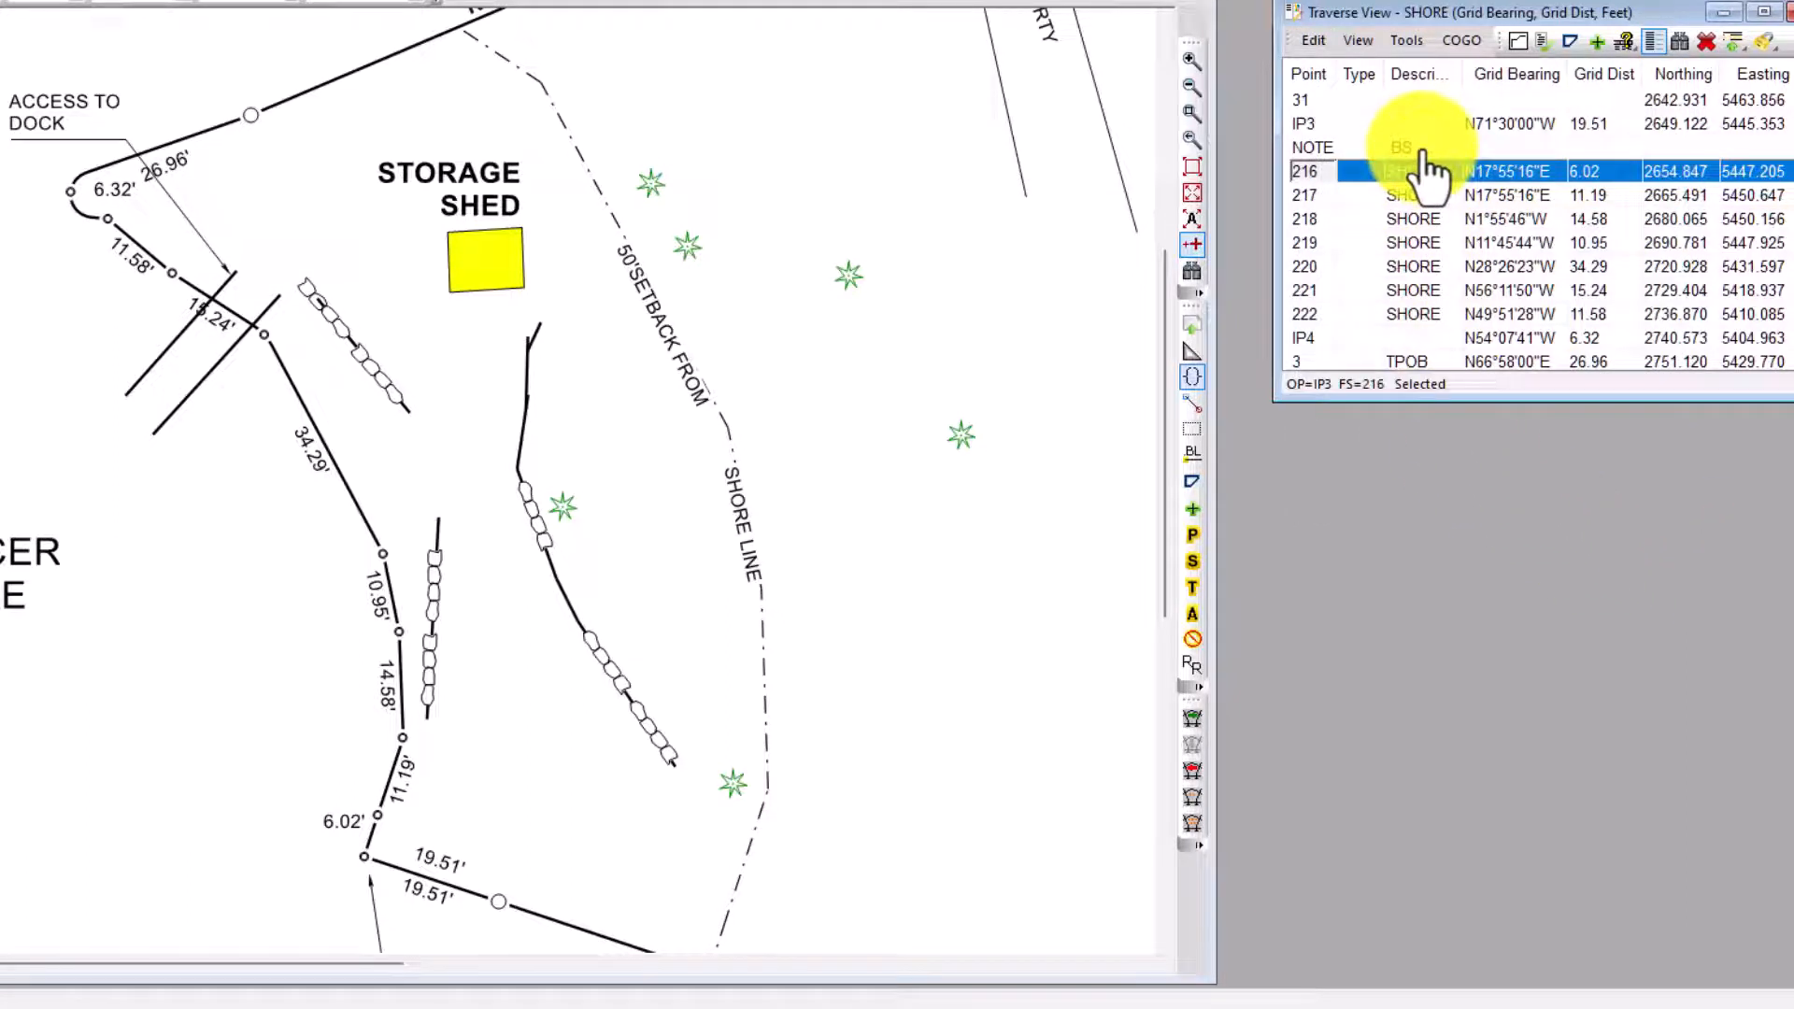
End smoothing at point IP4 of the SHORE traverse on the drawing.
{"action": "left_click", "coordinate": [0, 281]}
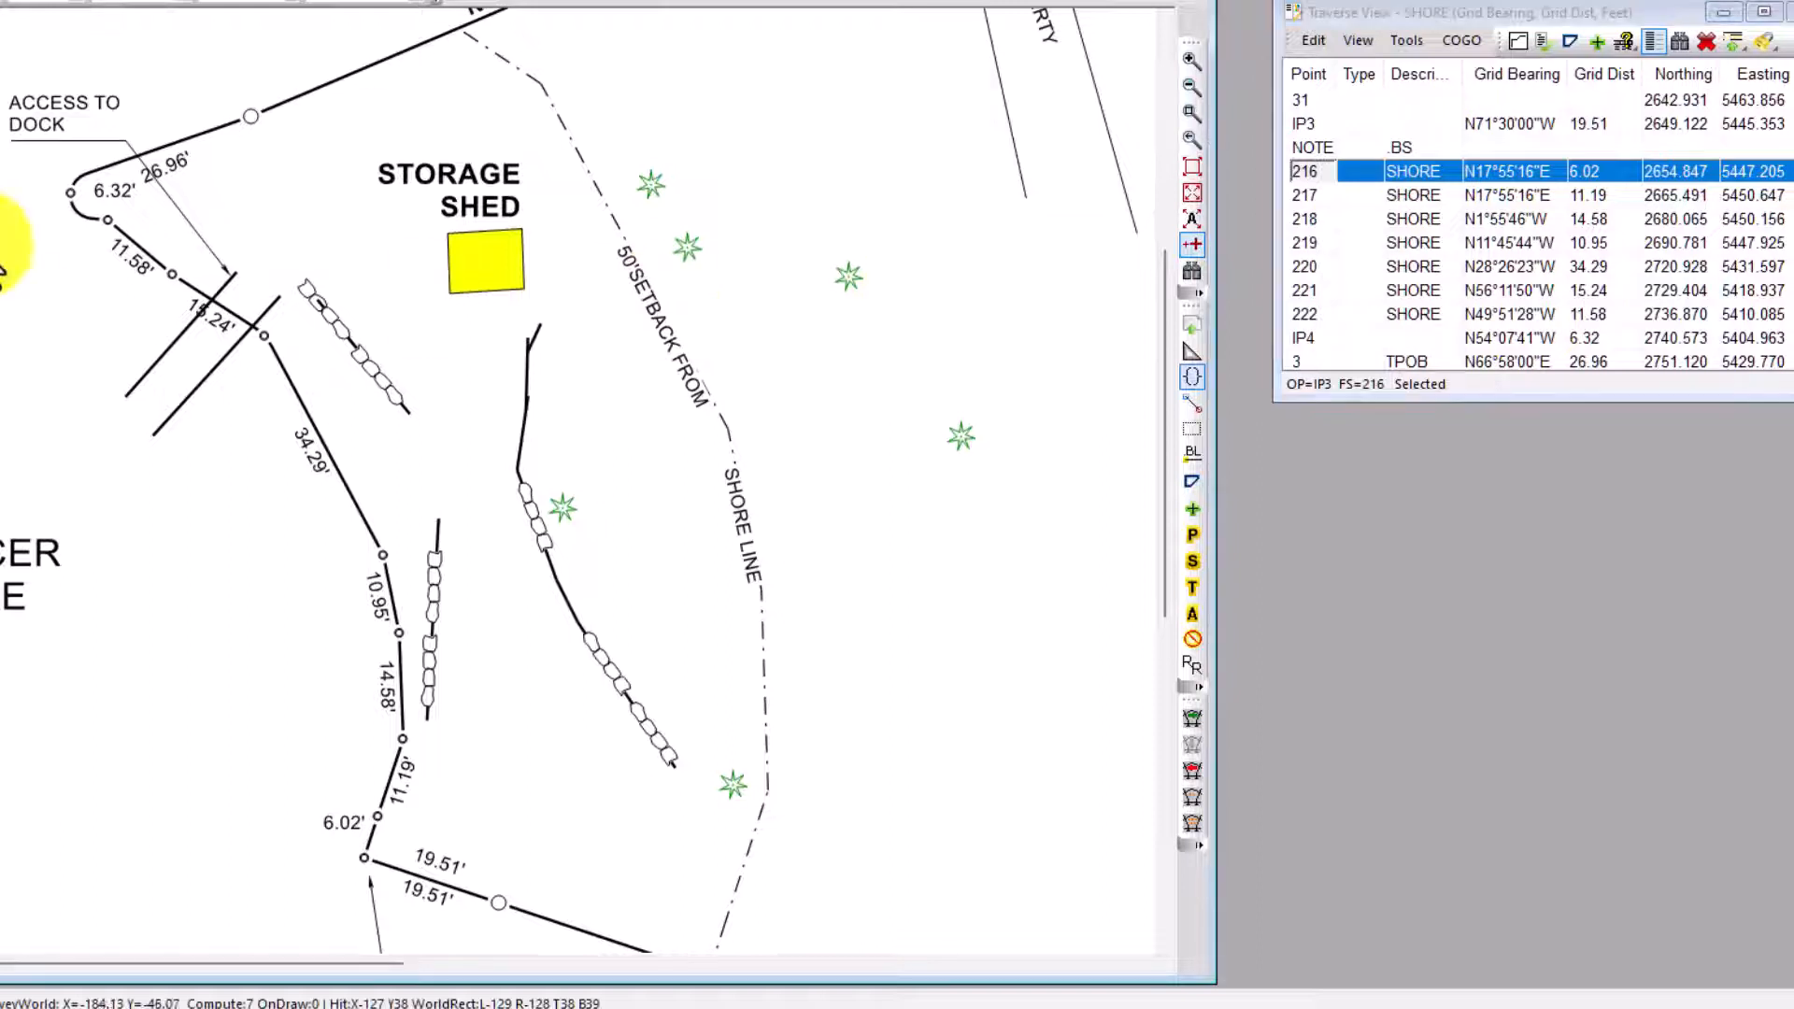
{"action": "mouse_move", "coordinate": [70, 195]}
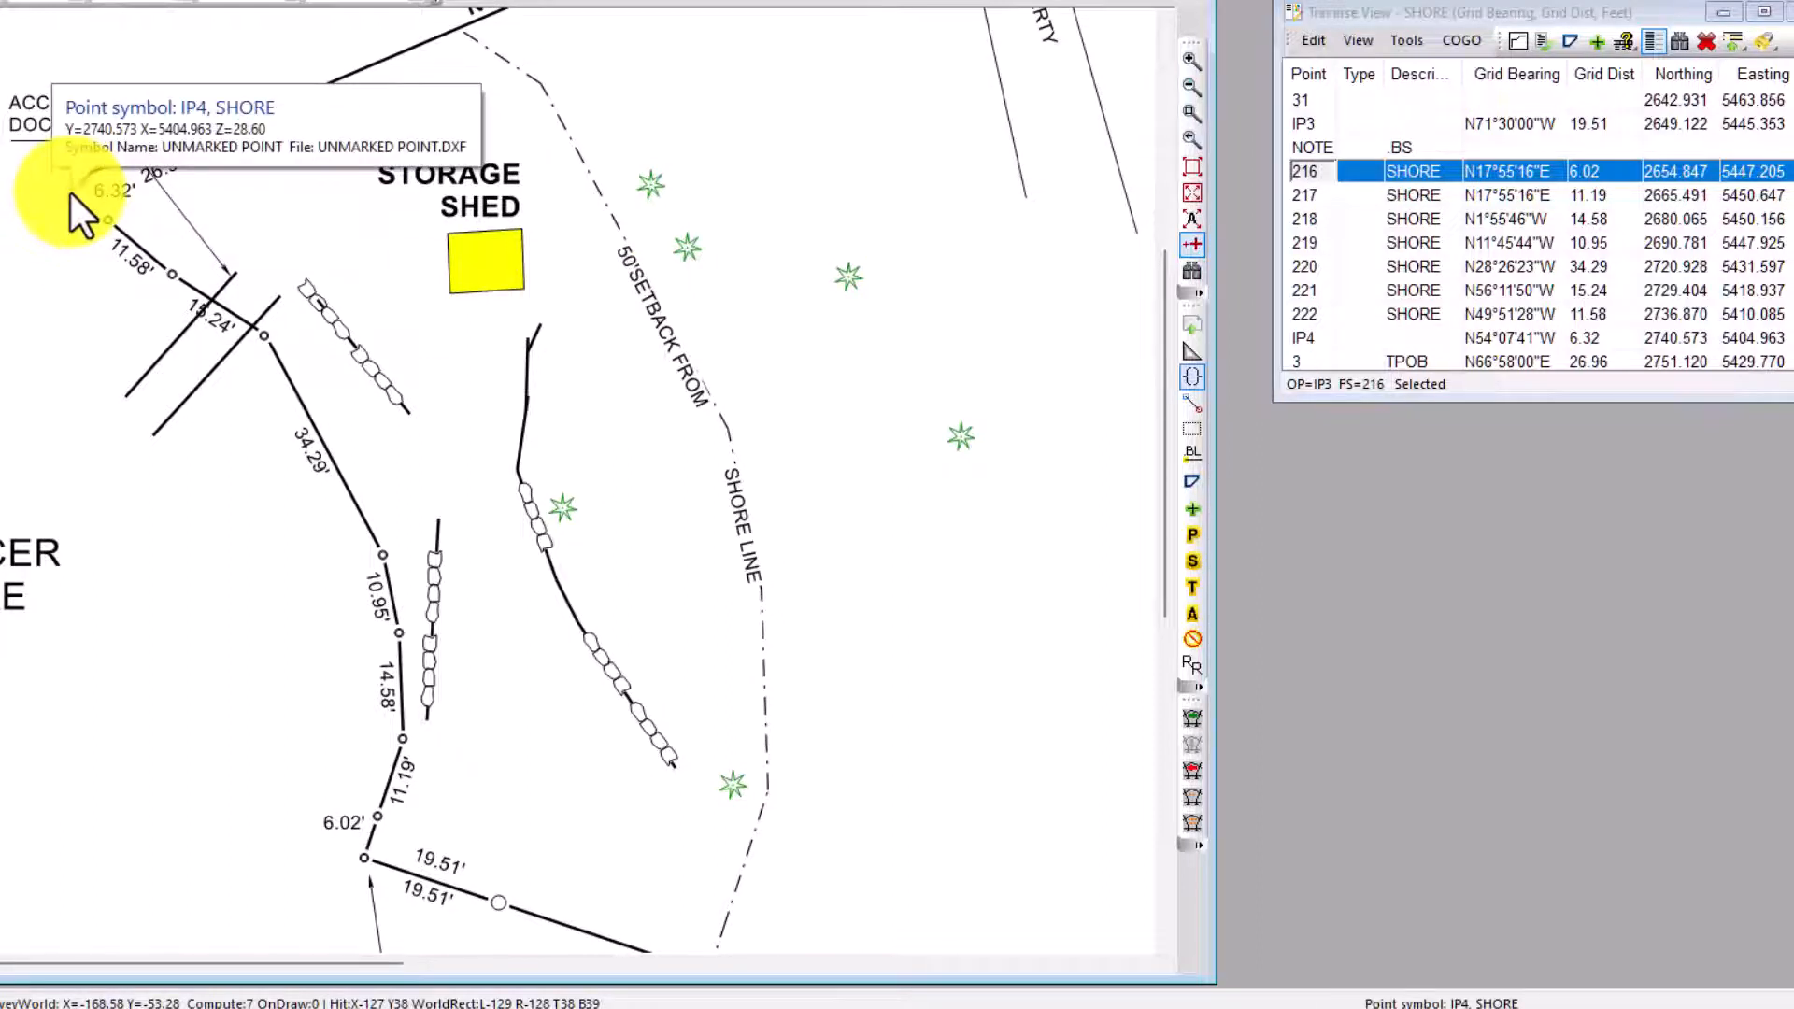
{"action": "right_click", "coordinate": [71, 193]}
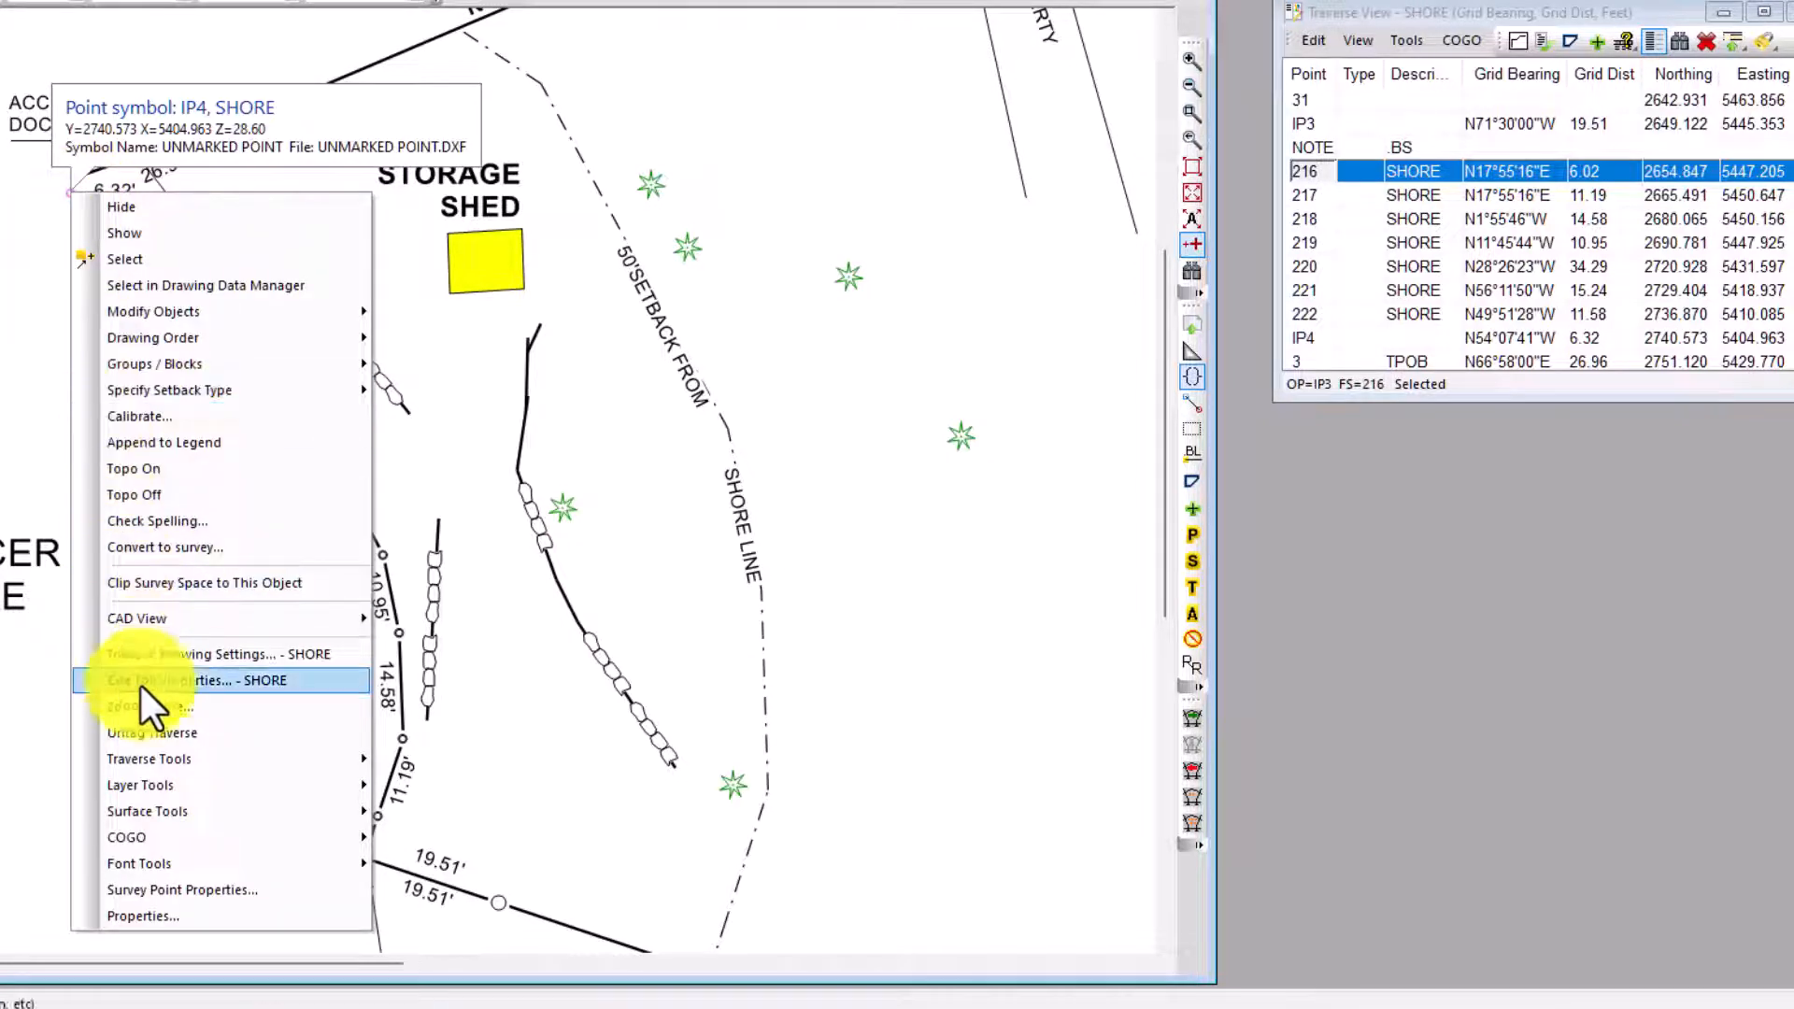
{"action": "mouse_move", "coordinate": [165, 760]}
{"action": "mouse_move", "coordinate": [675, 763]}
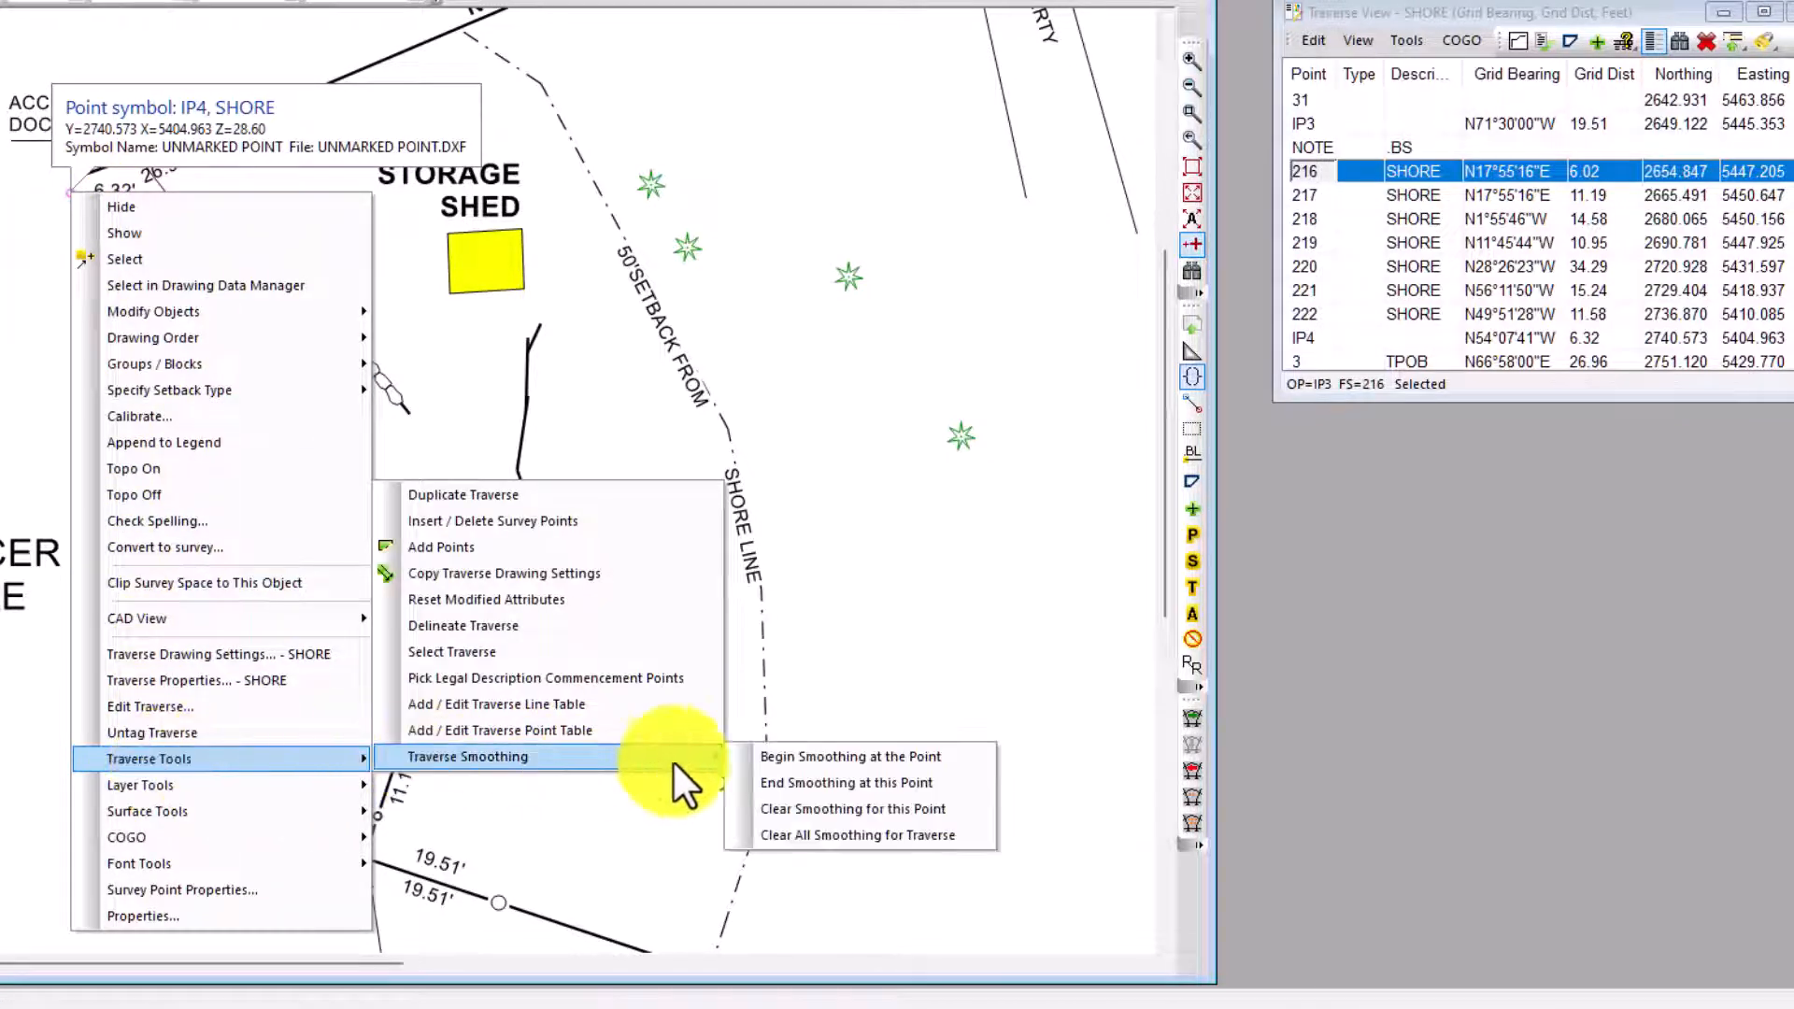
{"action": "left_click", "coordinate": [799, 785]}
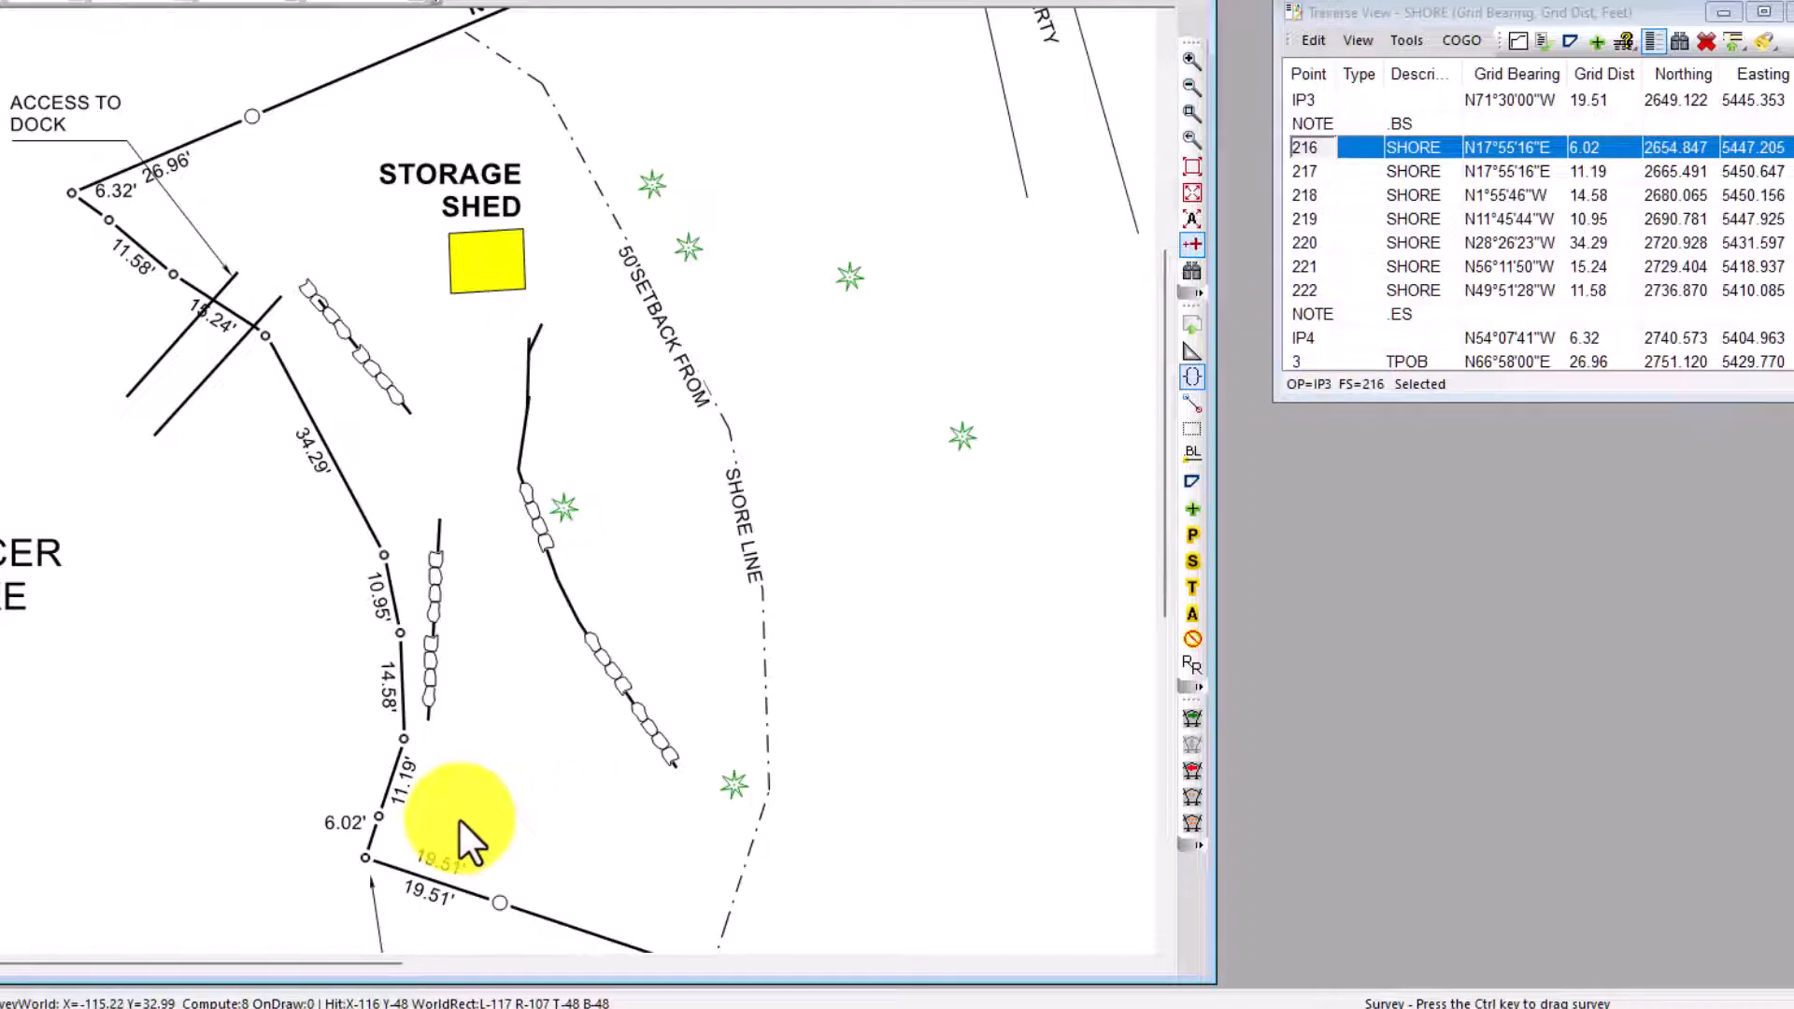
Check the SHORE traverse's polyline smoothing settings, set its point symbol to None and line type to Phantom, and accept the drawing settings.
{"action": "double_click", "coordinate": [370, 530]}
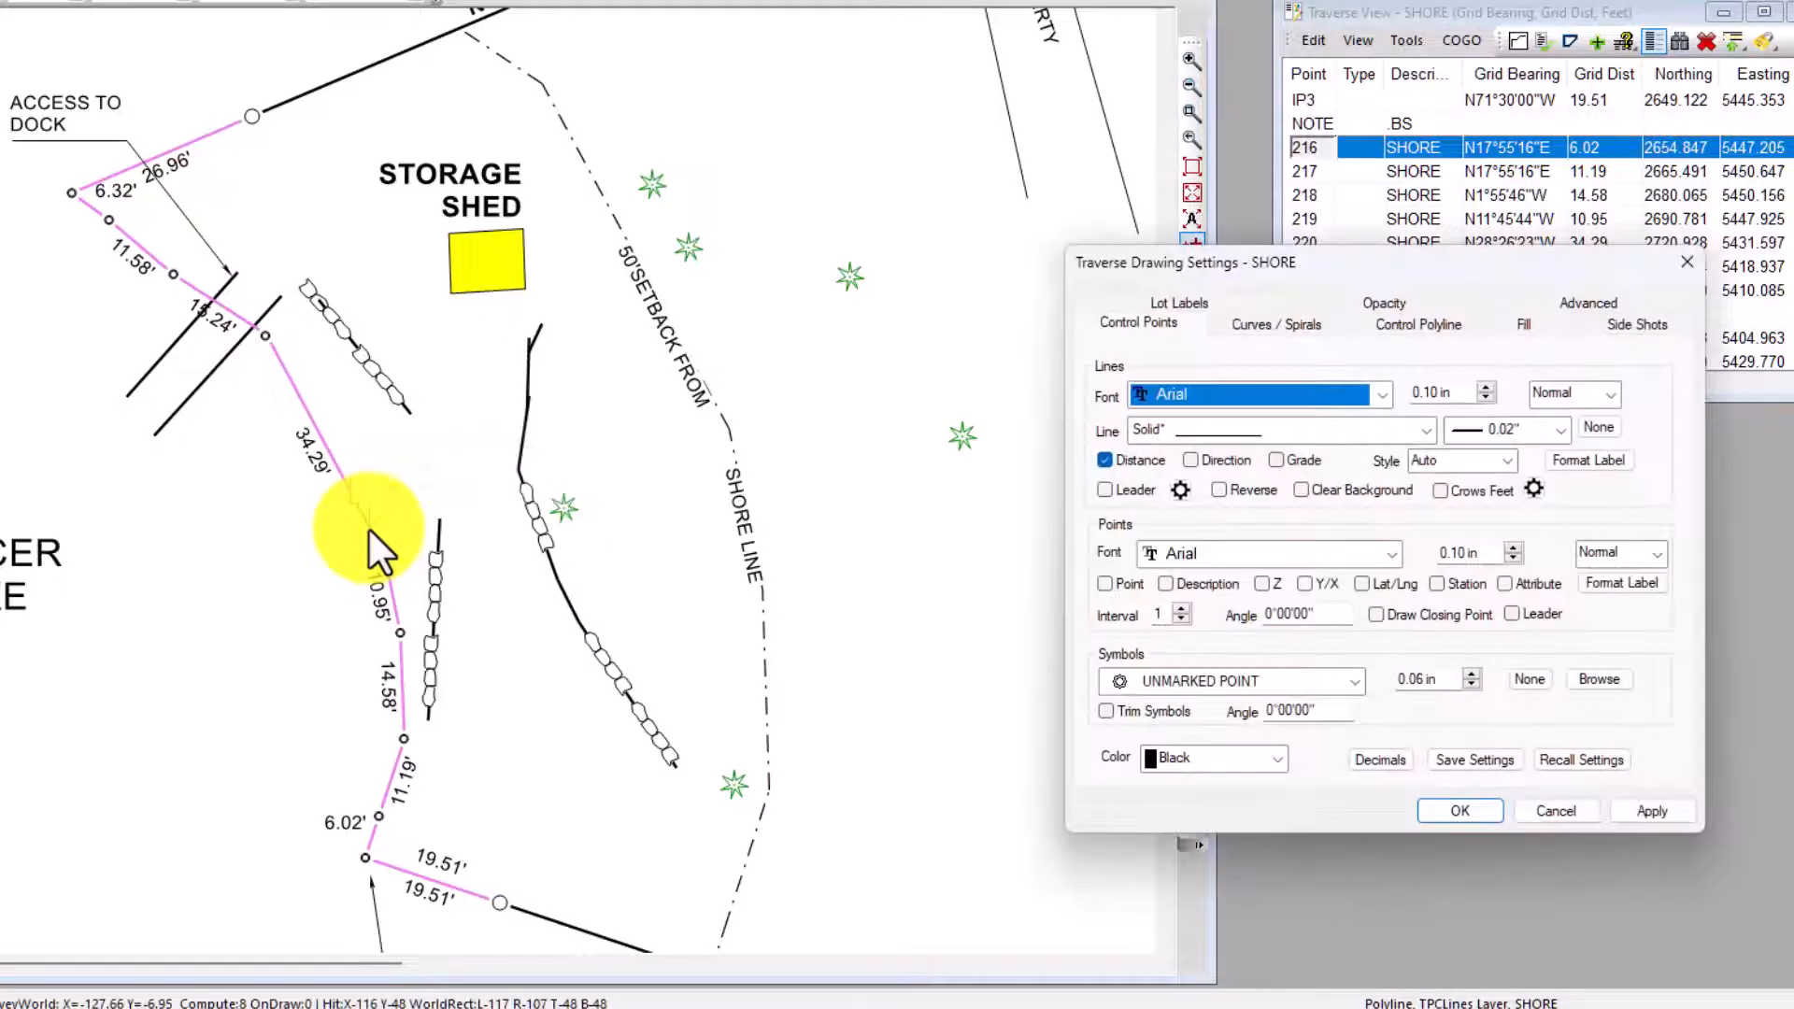
{"action": "left_click", "coordinate": [1386, 324]}
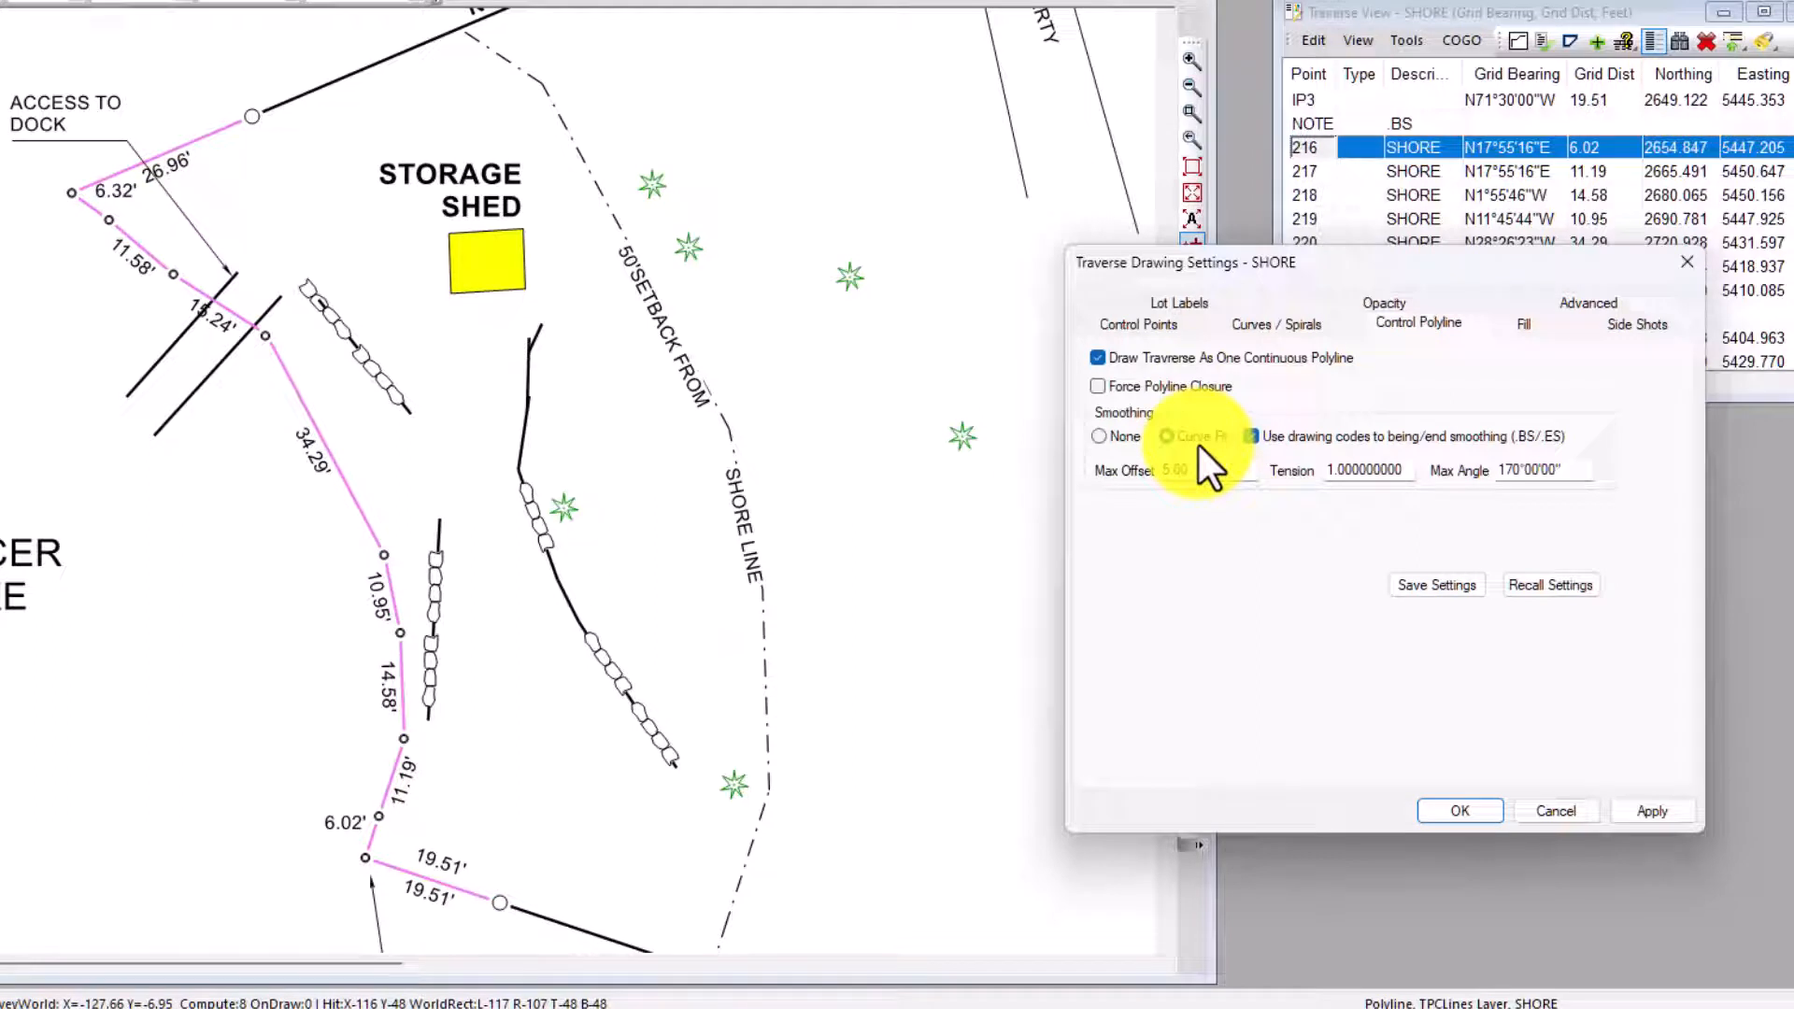
{"action": "left_click", "coordinate": [1130, 325]}
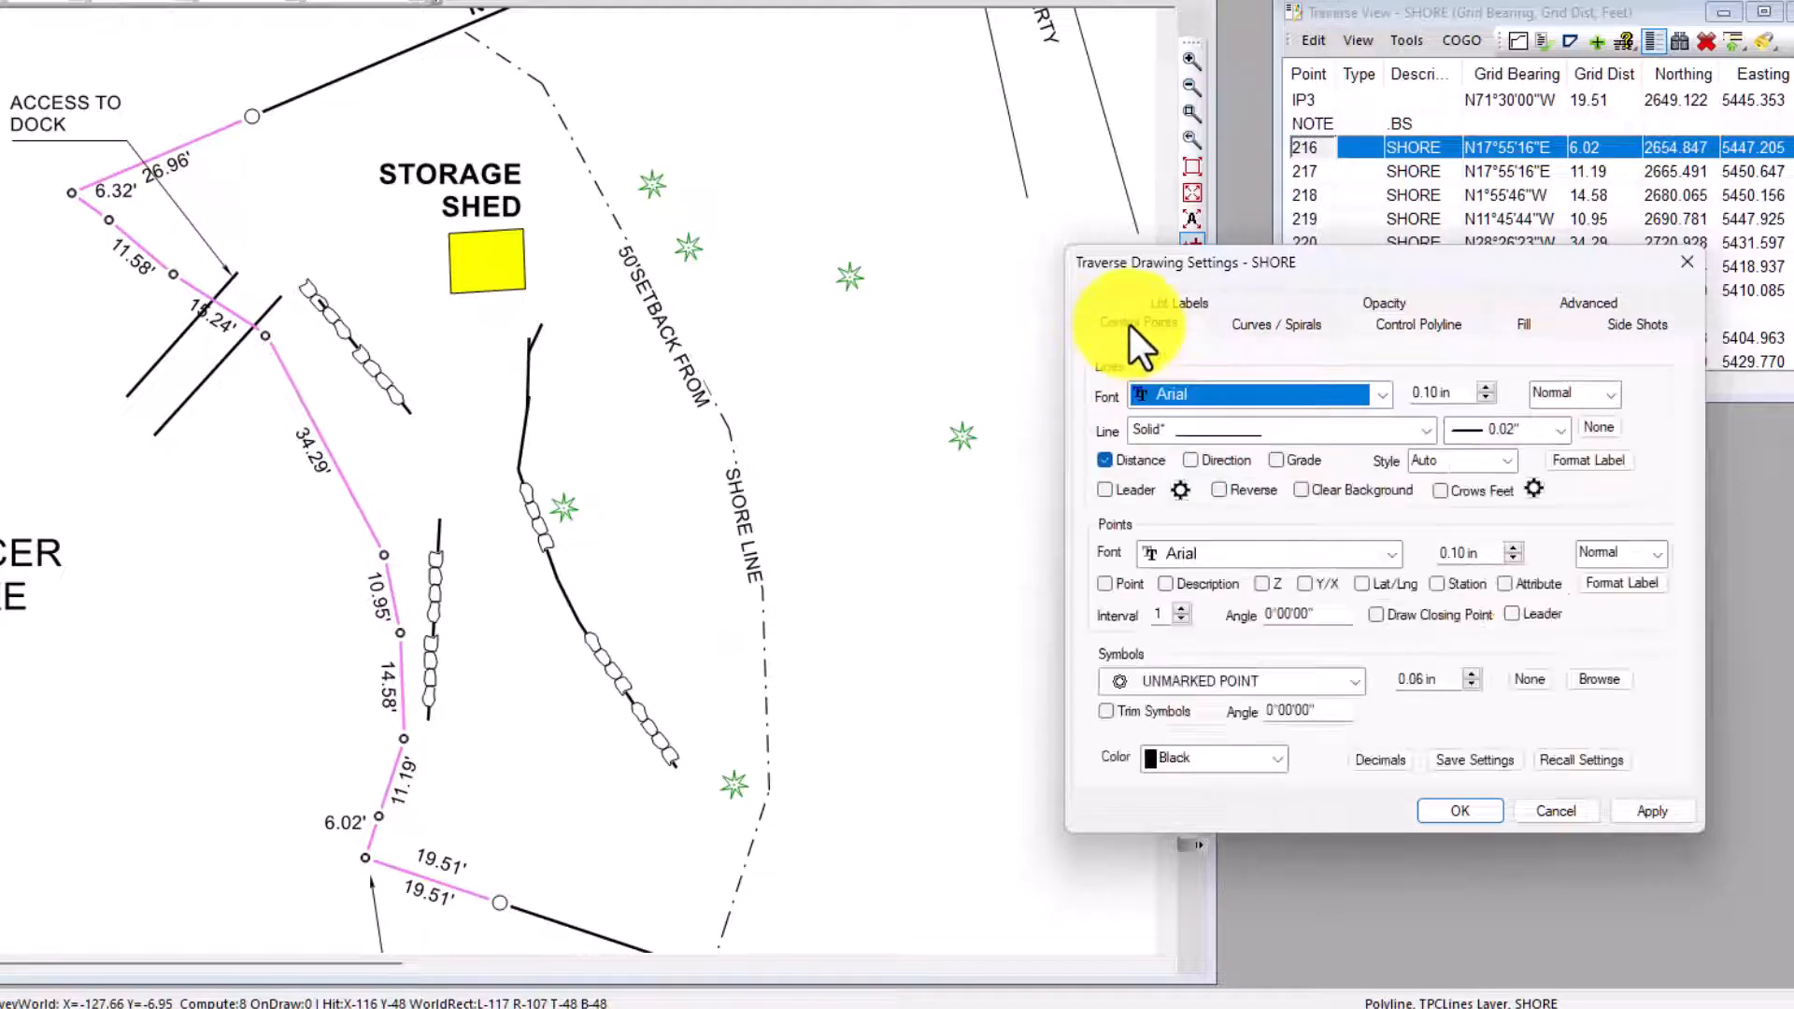
{"action": "left_click", "coordinate": [1534, 680]}
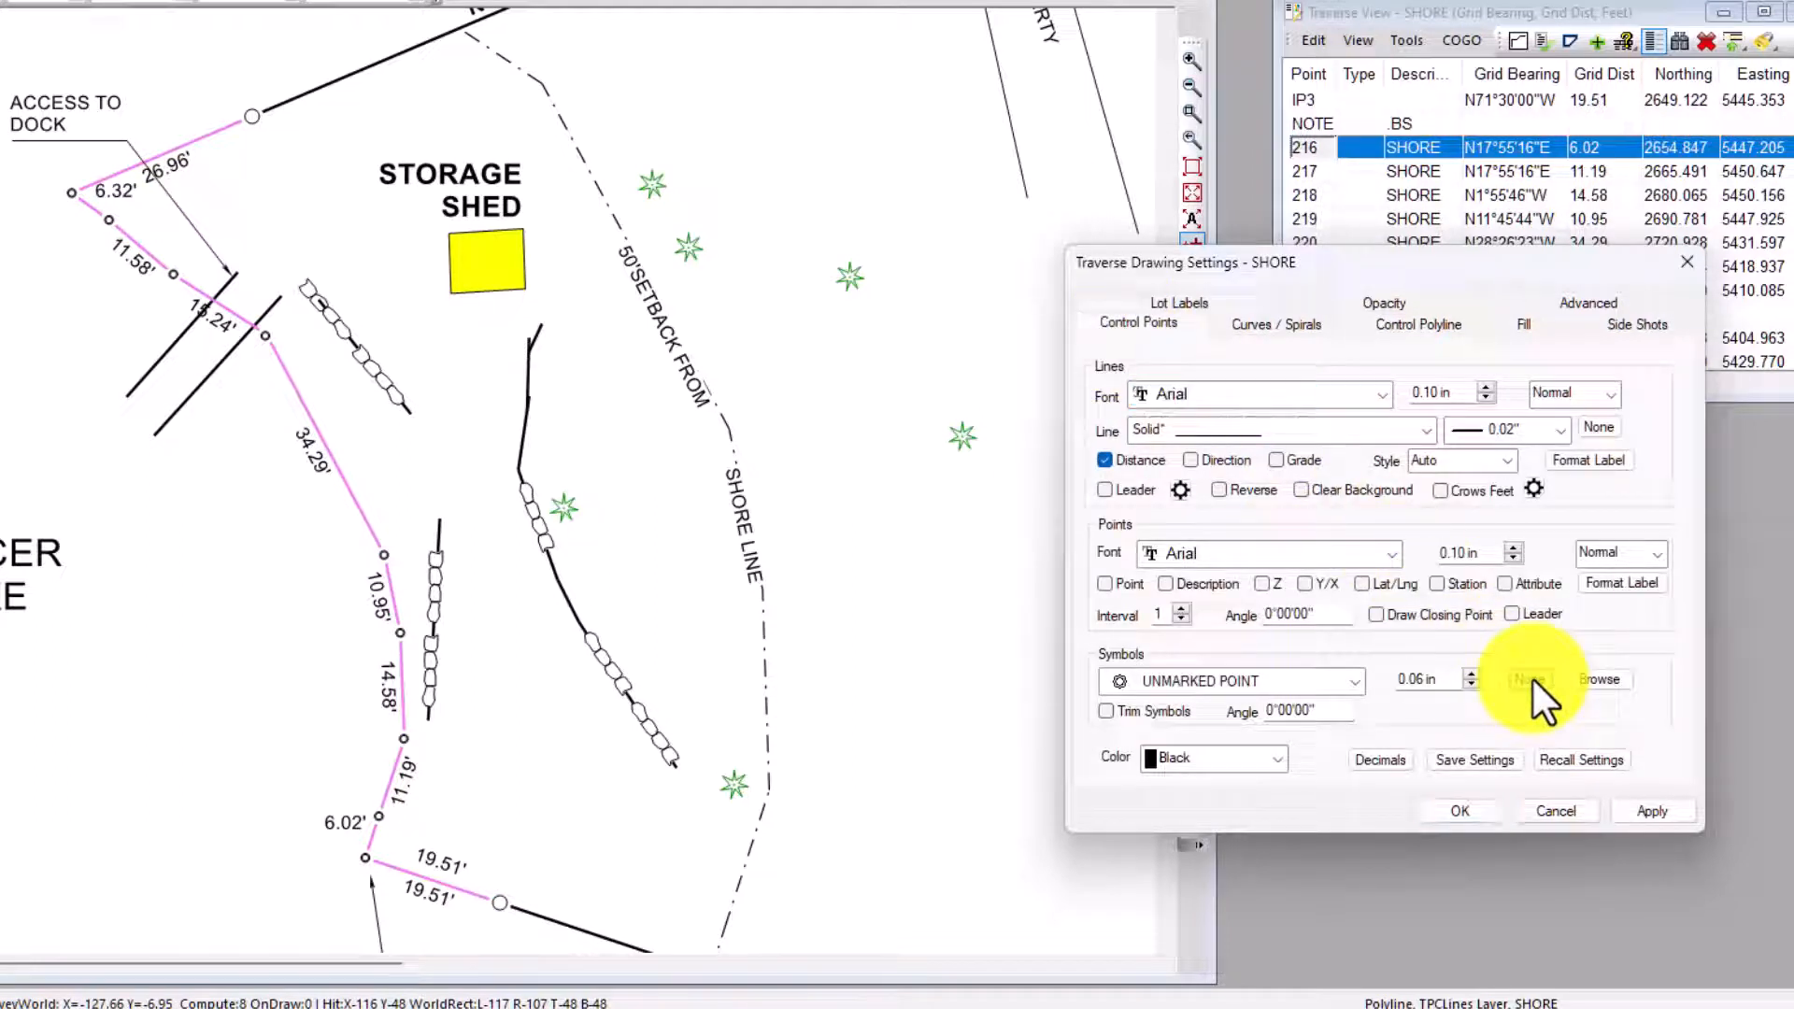
{"action": "left_click", "coordinate": [1426, 428]}
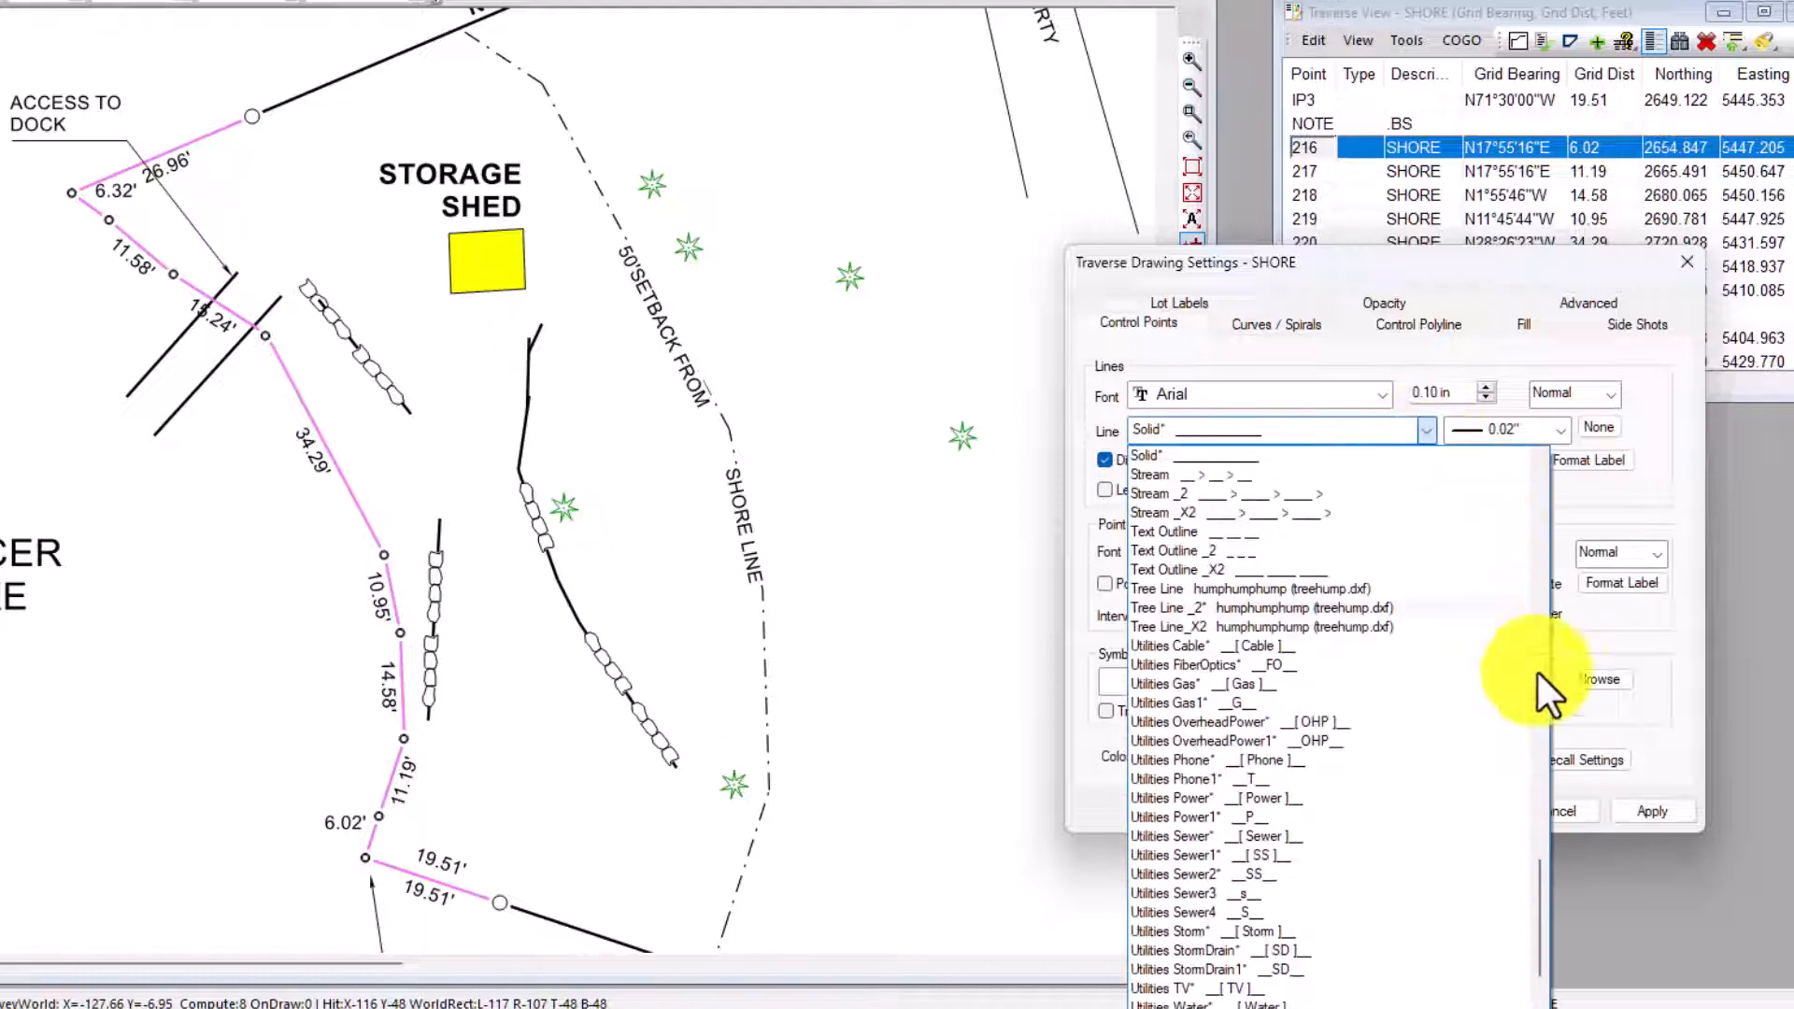
{"action": "left_click_drag", "start_coordinate": [1541, 902], "coordinate": [1538, 727]}
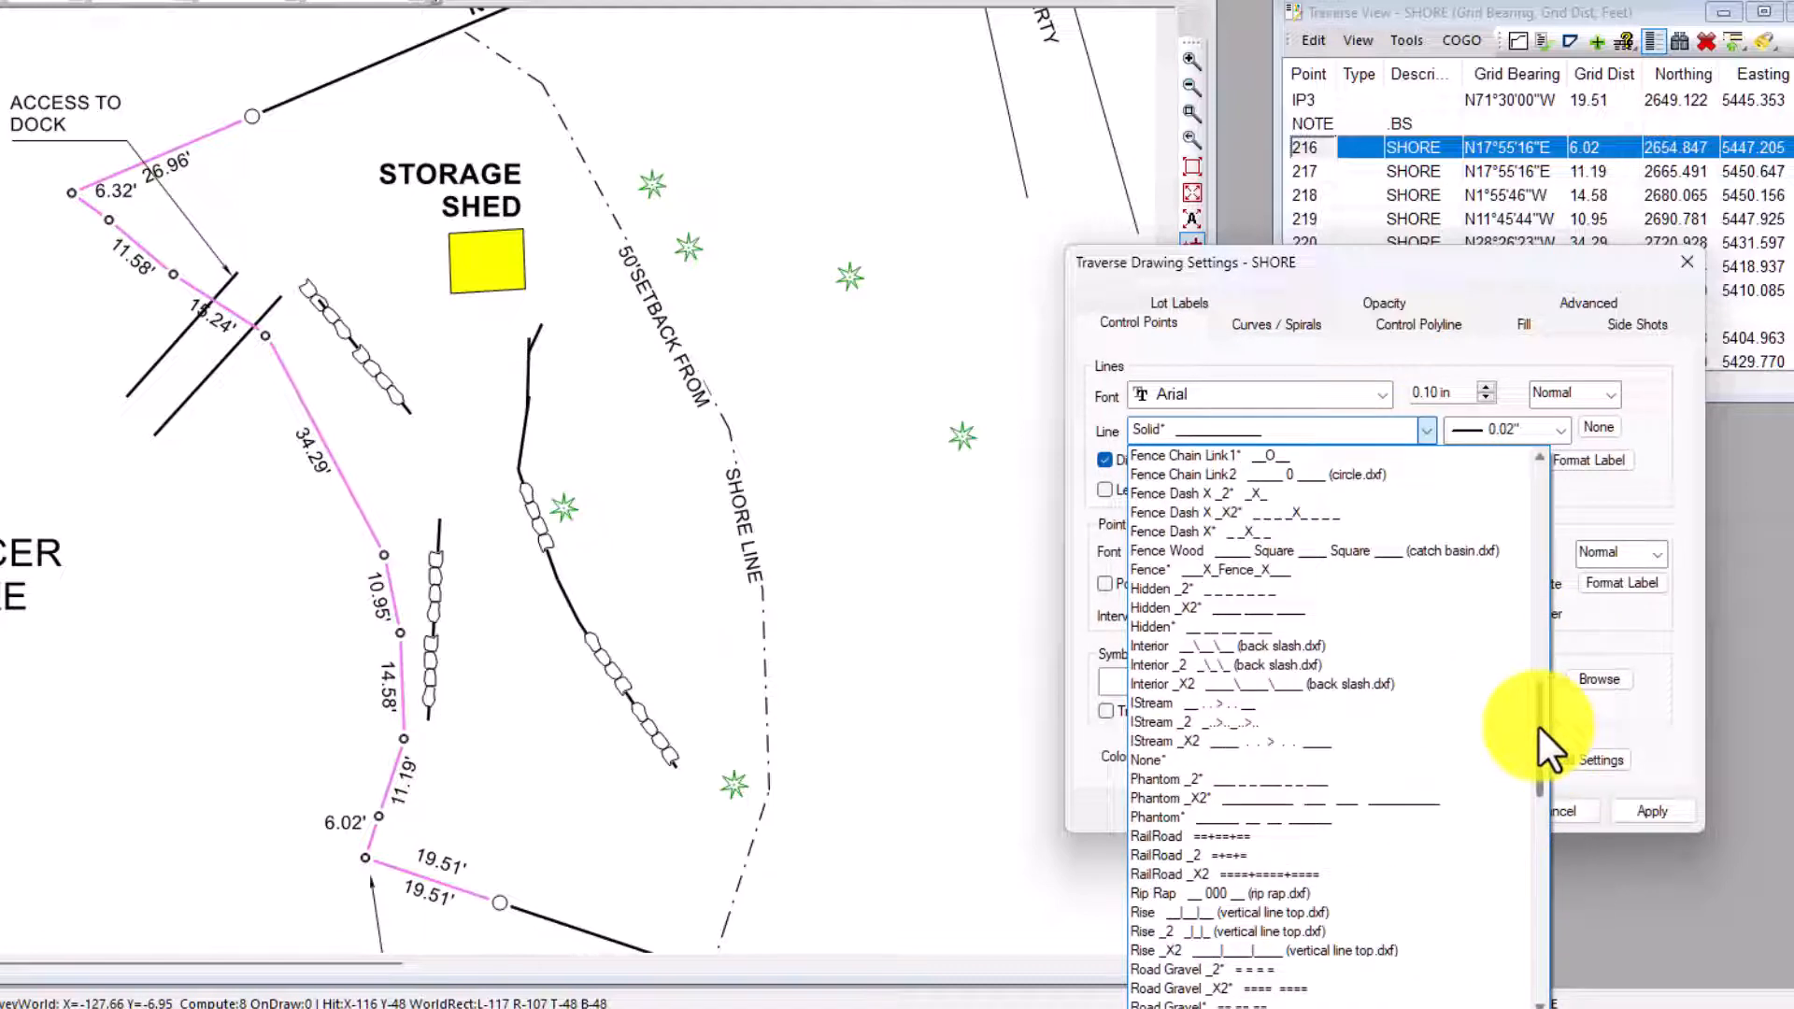
{"action": "left_click", "coordinate": [1322, 822]}
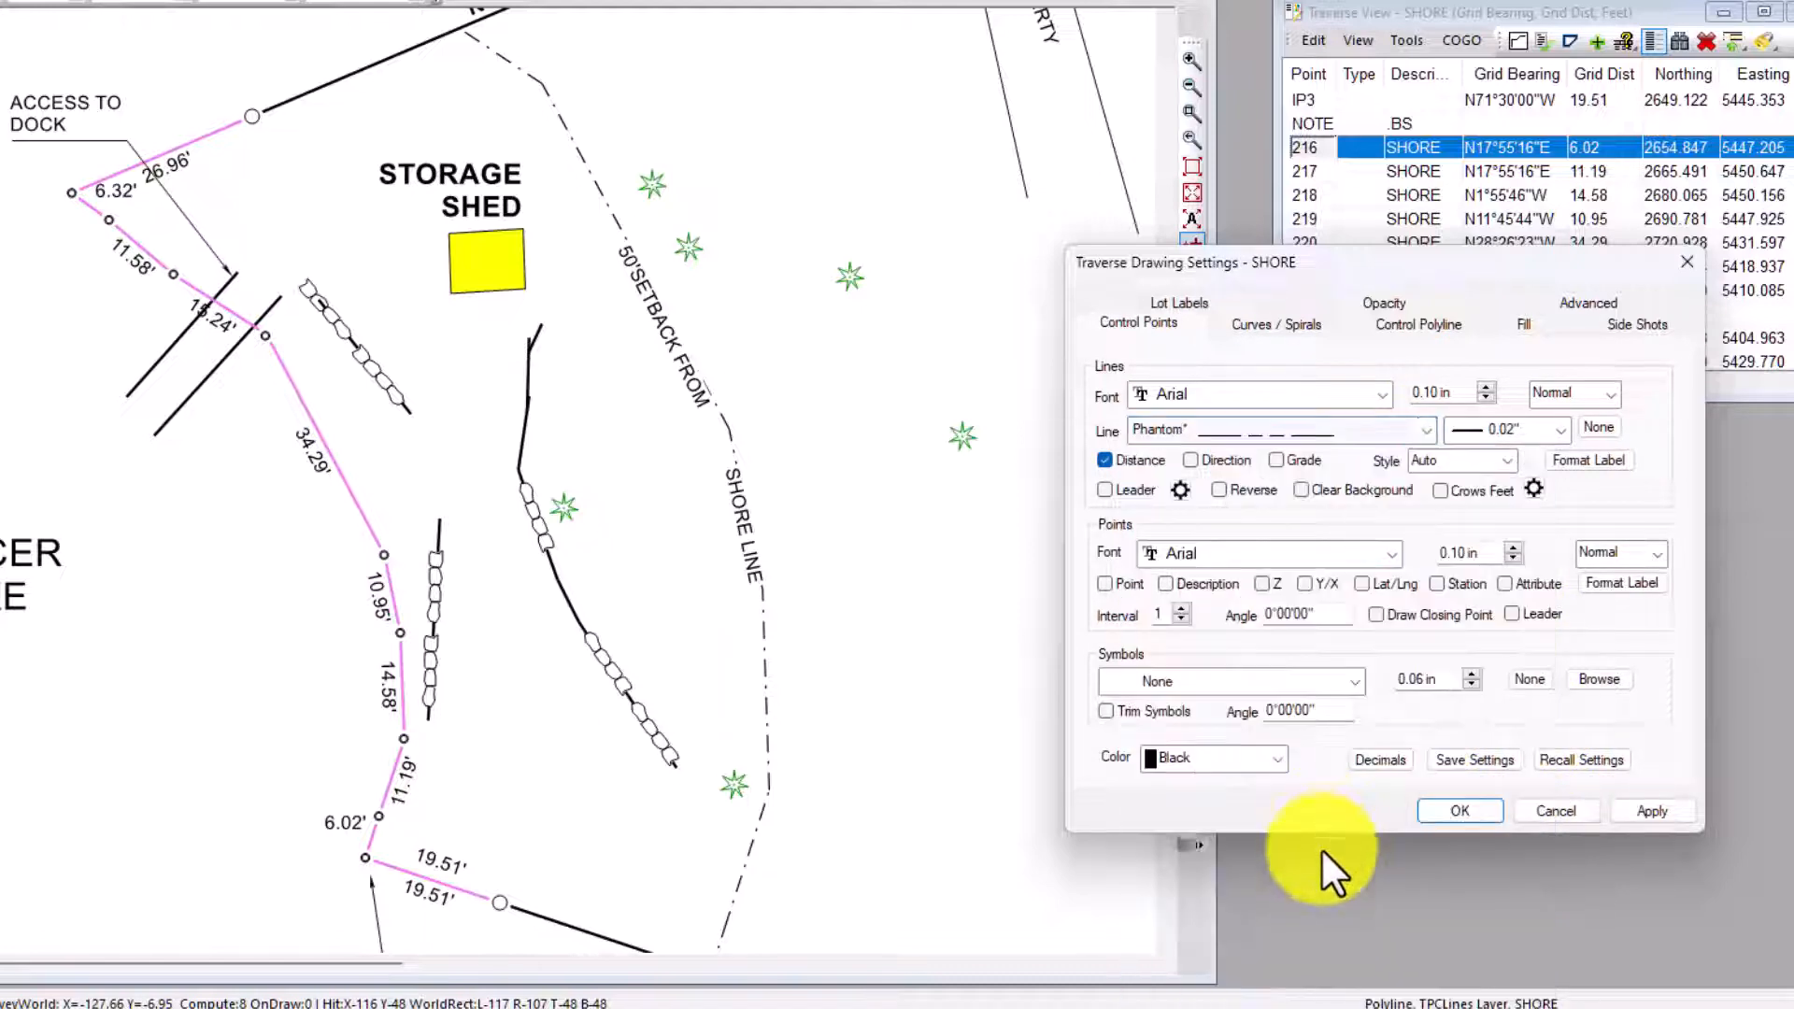
{"action": "left_click", "coordinate": [1444, 808]}
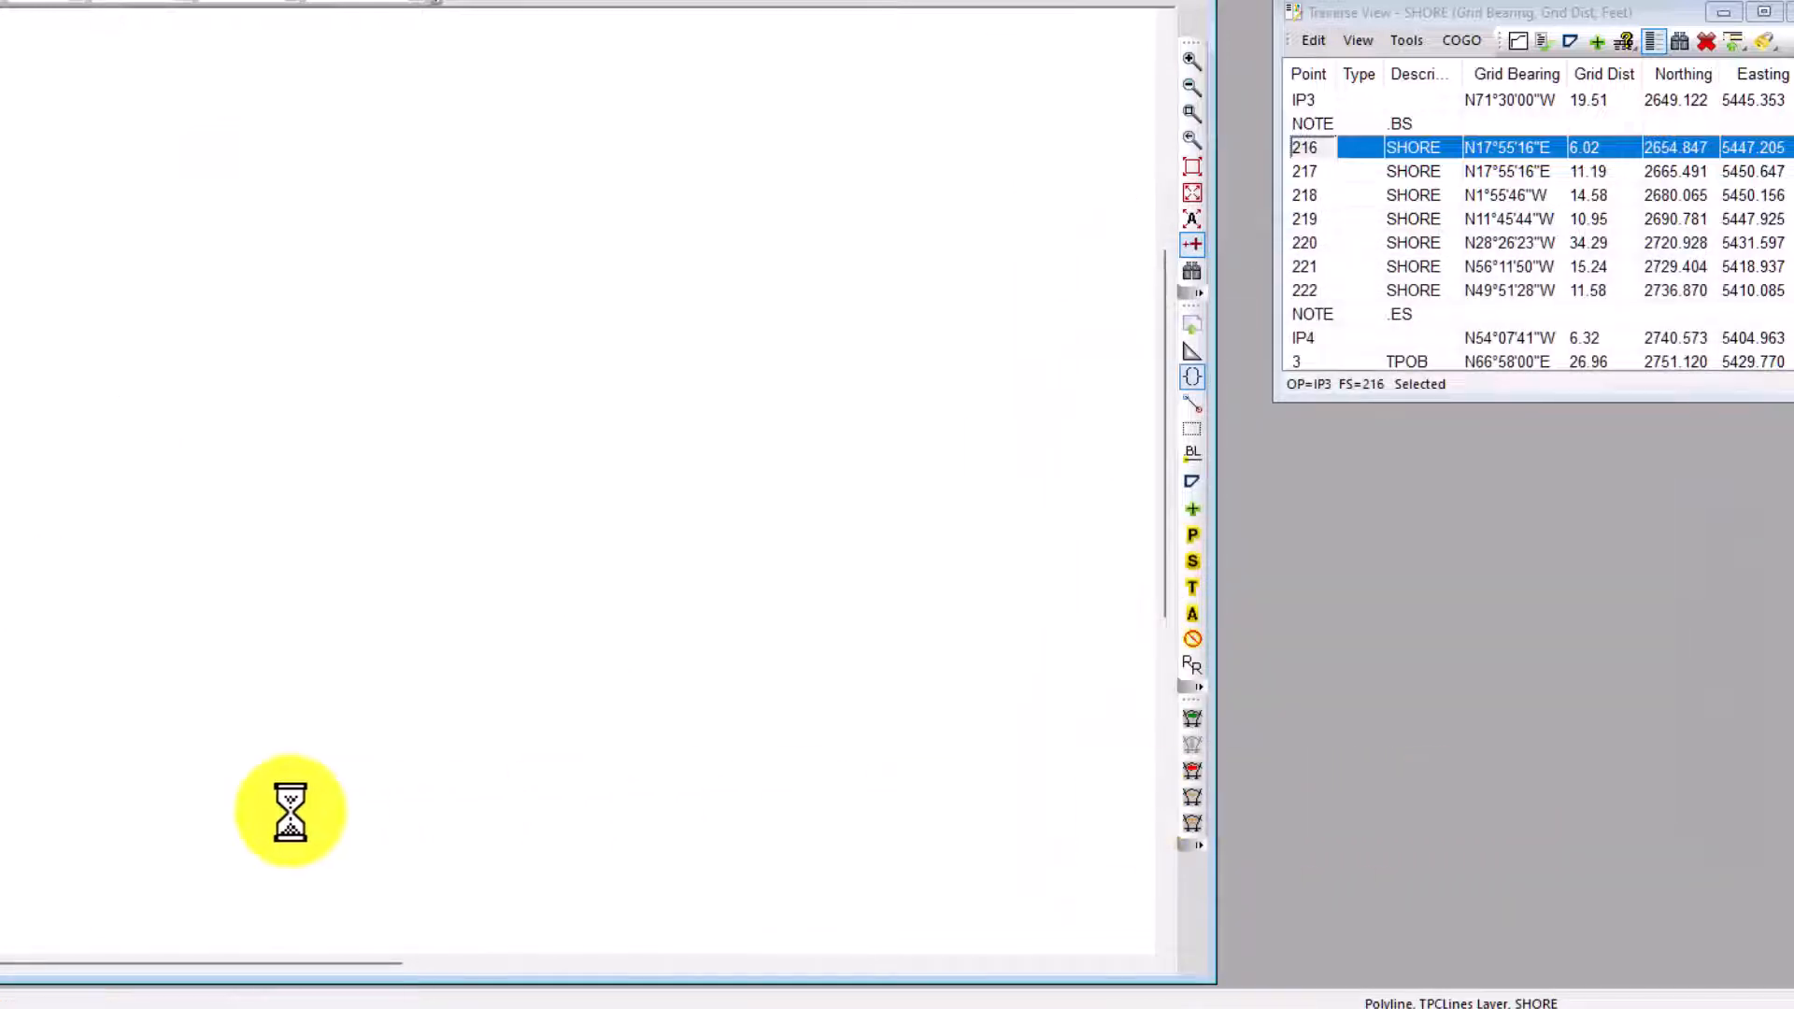